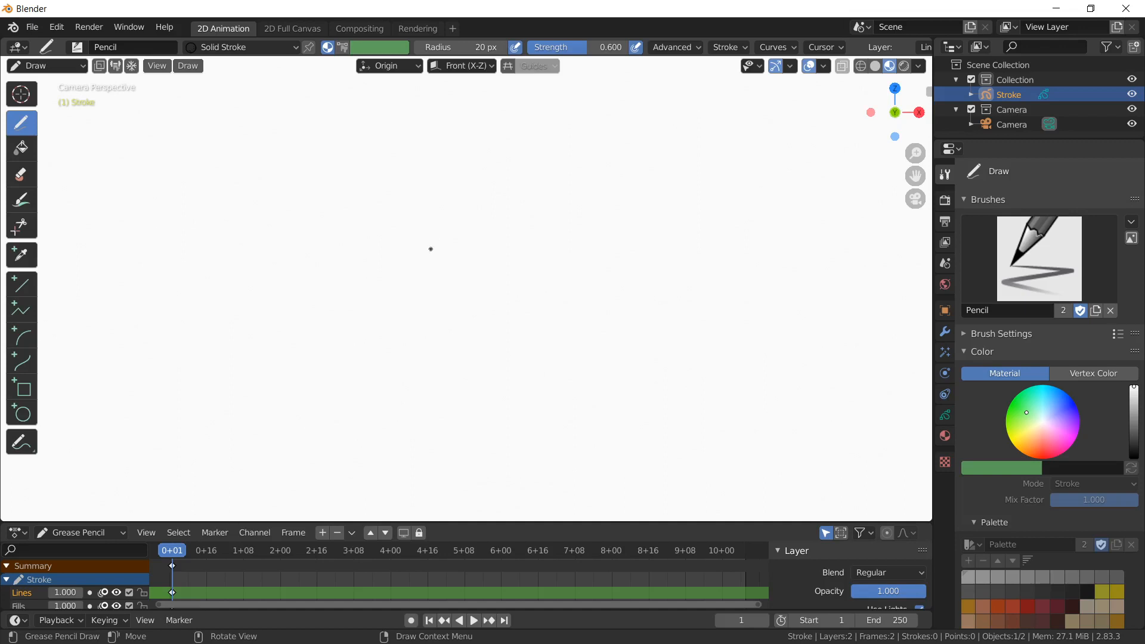
Add a new material to the Grease Pencil stroke object and name it "face"
click(946, 437)
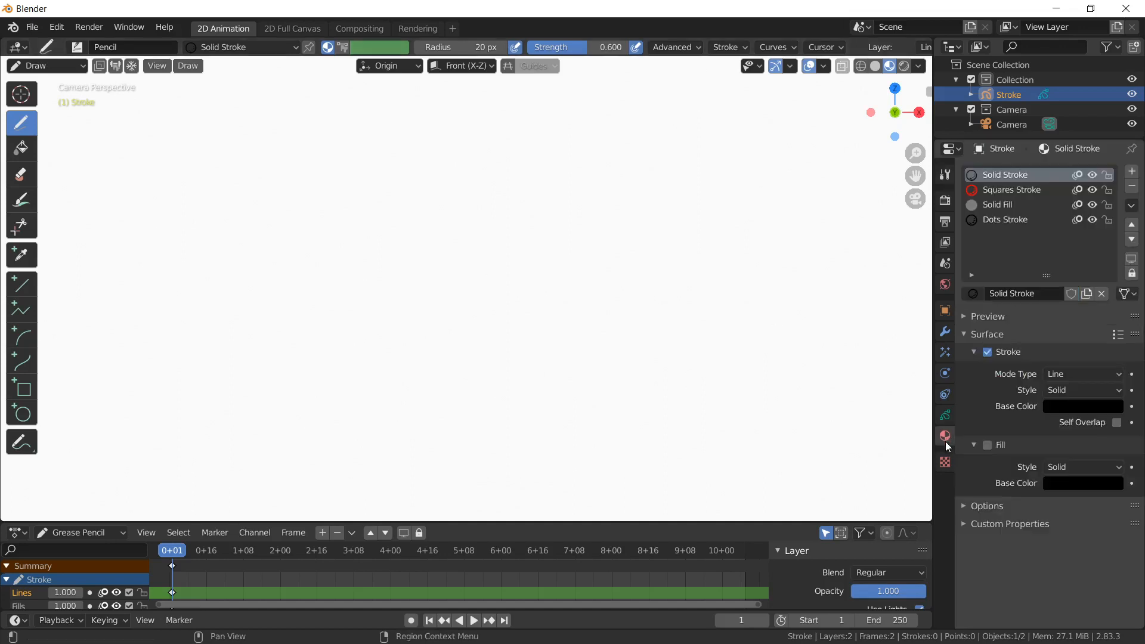
click(1131, 172)
click(1038, 294)
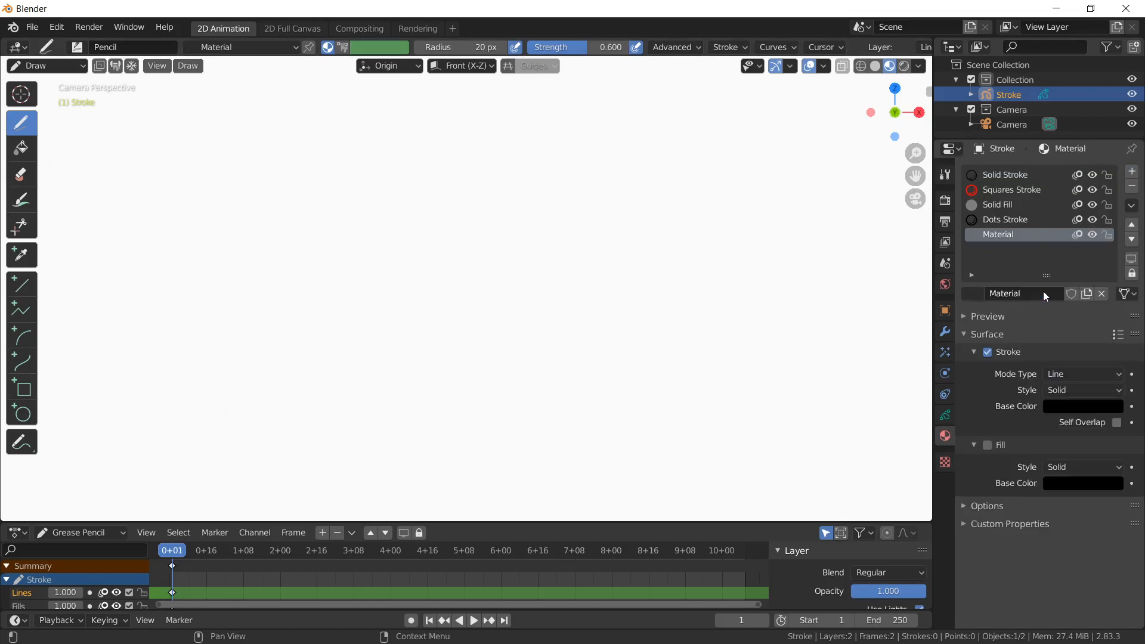
double_click(998, 233)
text(face)
key(Return)
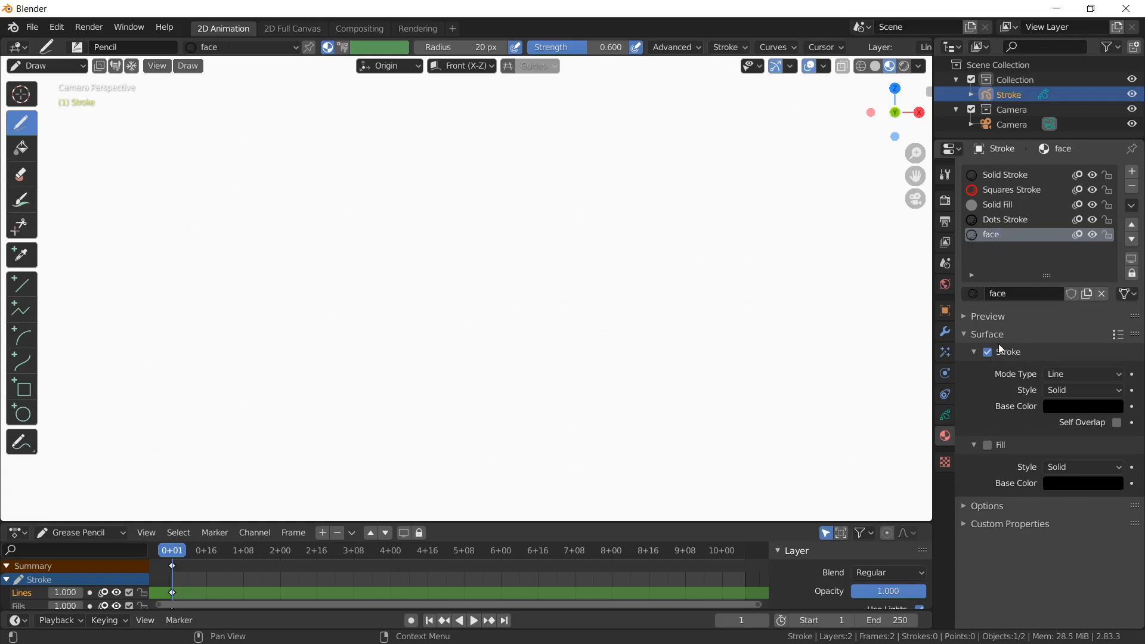
Enable the face material's fill and set its base color to light orange with H 0.052, S 0.582 and V 0.936
click(987, 445)
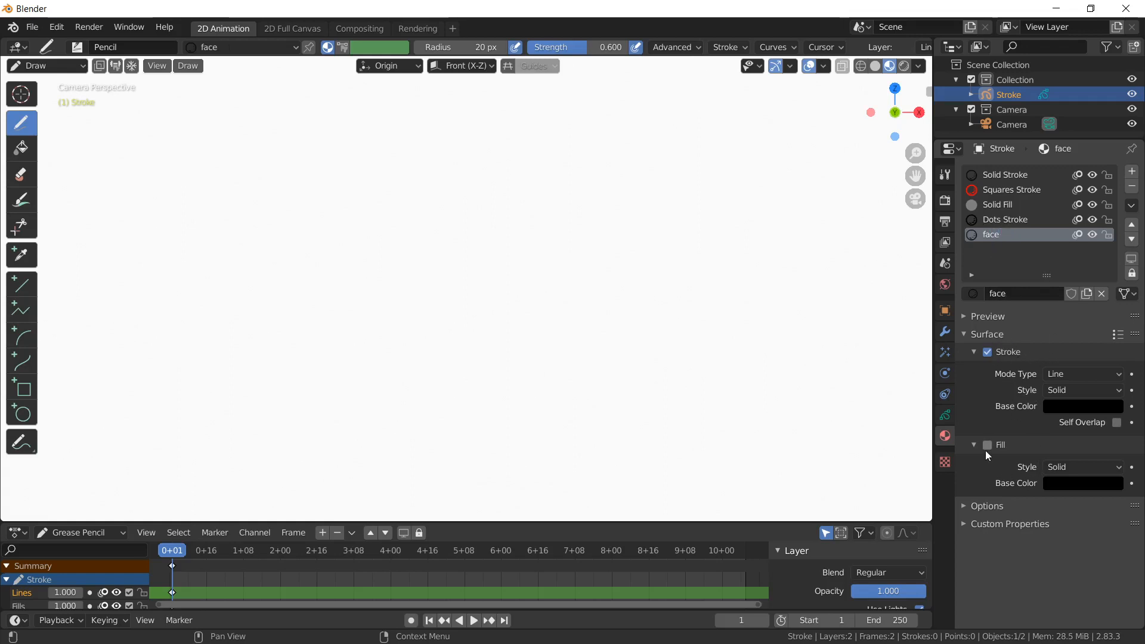
click(1093, 483)
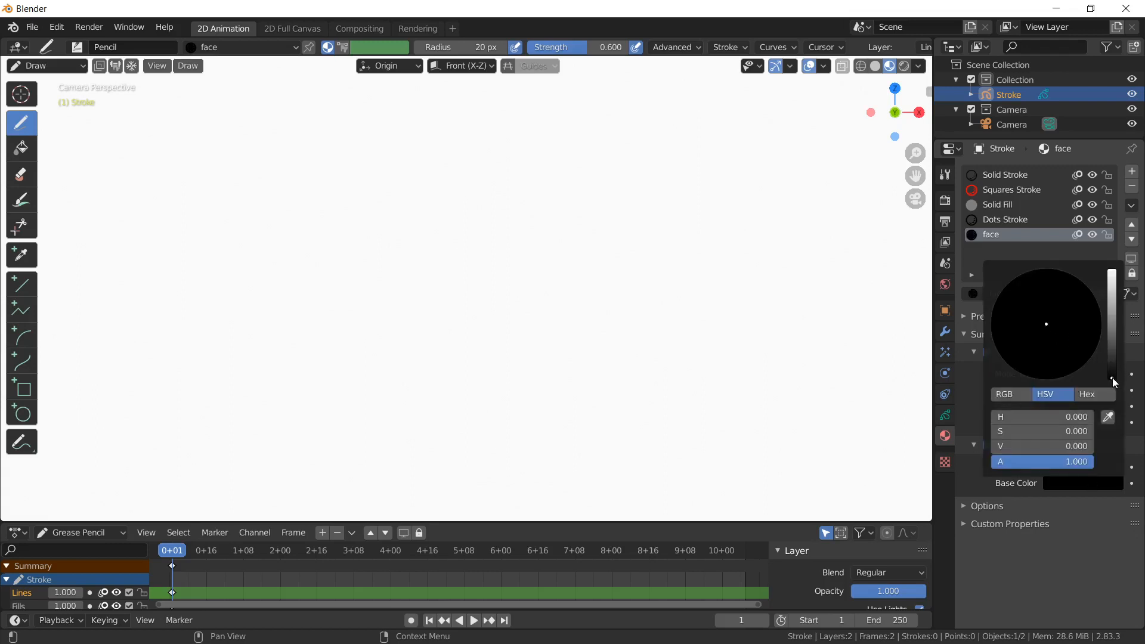
scroll(1079, 323, up, 15)
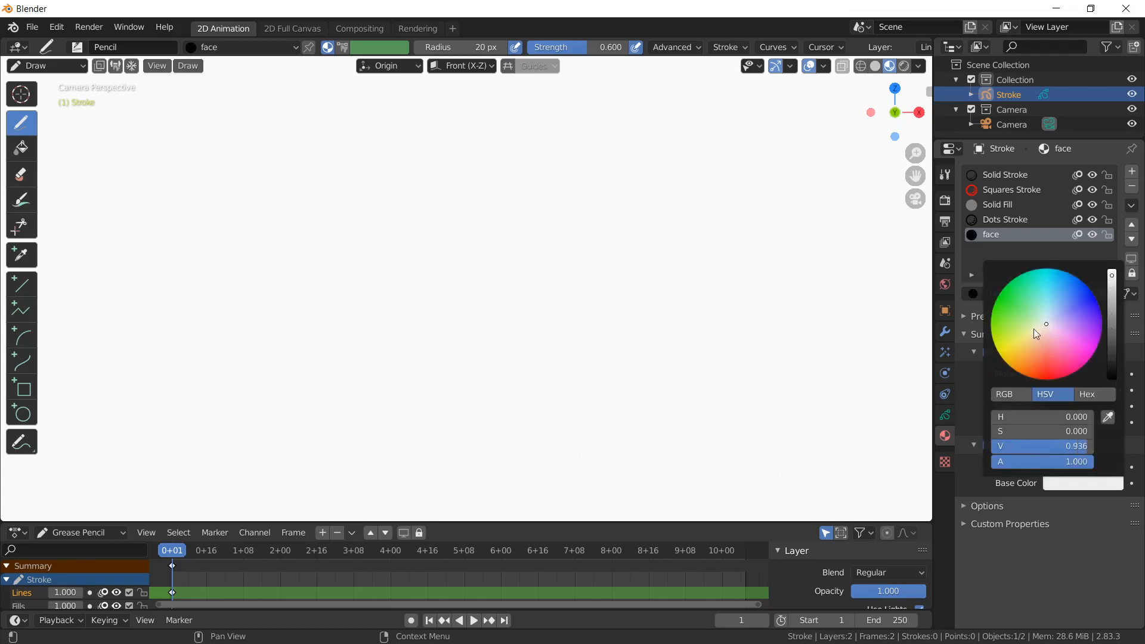
drag(1046, 325, 1036, 355)
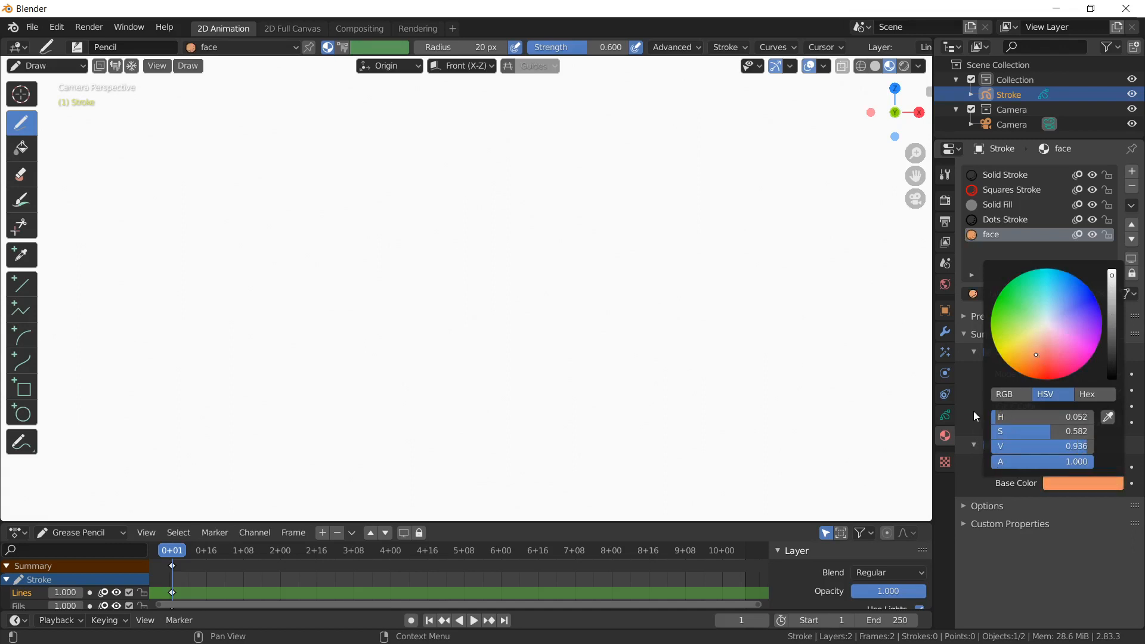
click(973, 412)
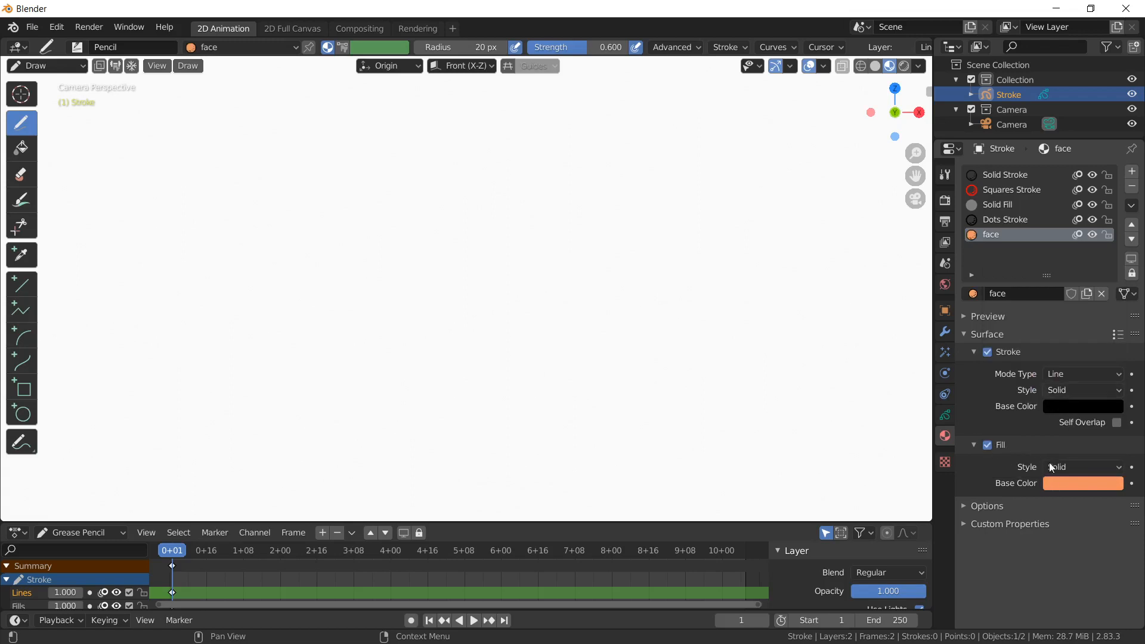
Change the face material's fill style to Gradient
click(1075, 470)
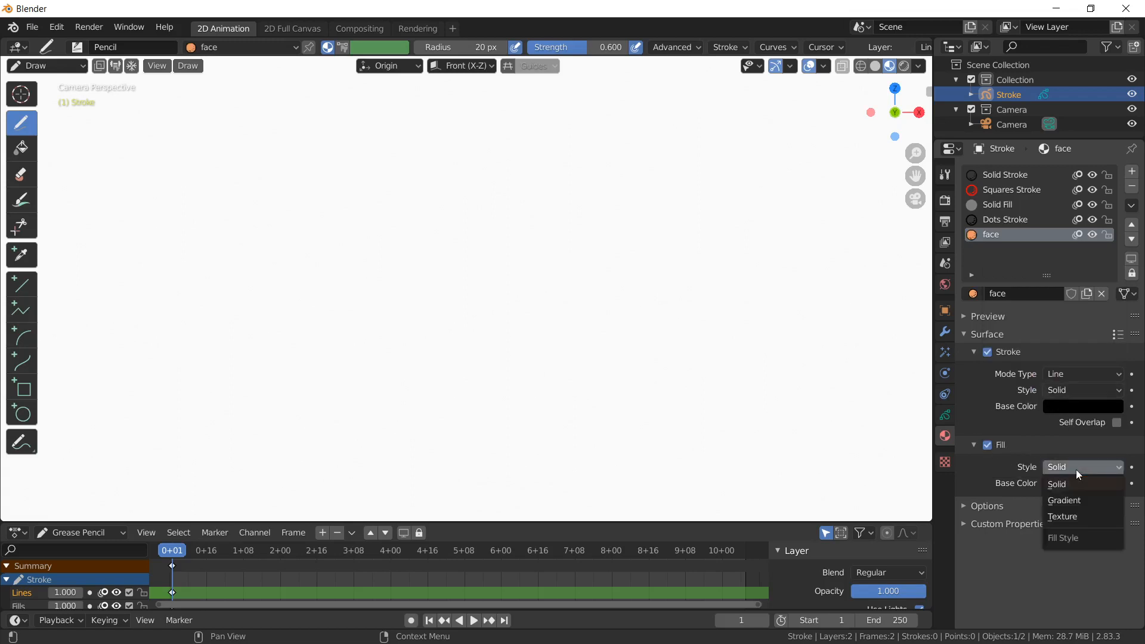
click(1074, 504)
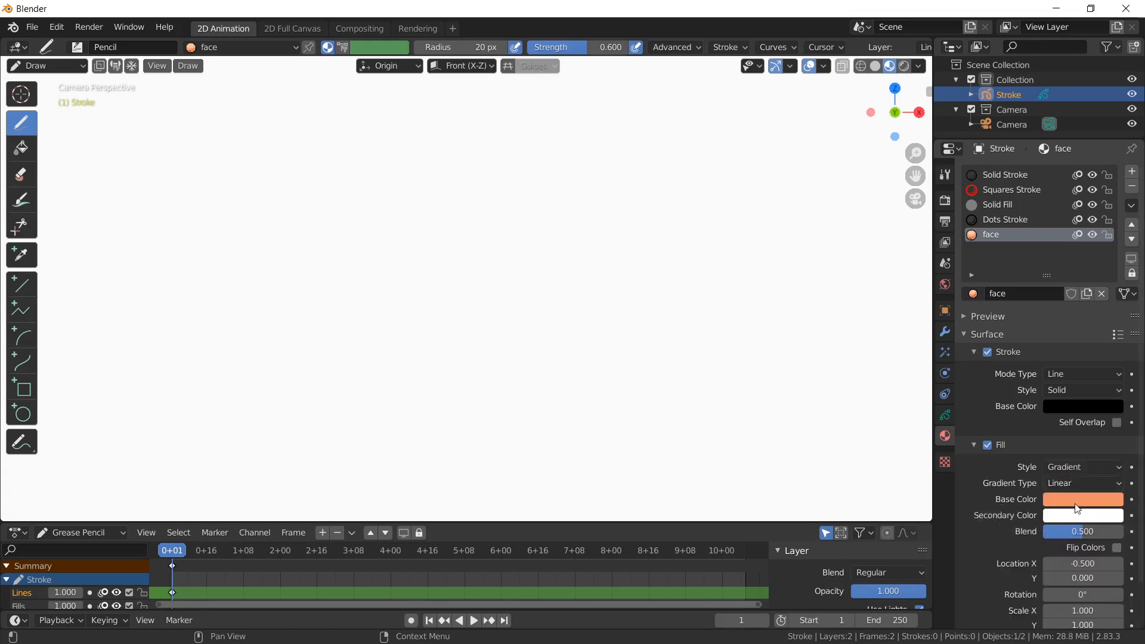
scroll(1010, 471, down, 1)
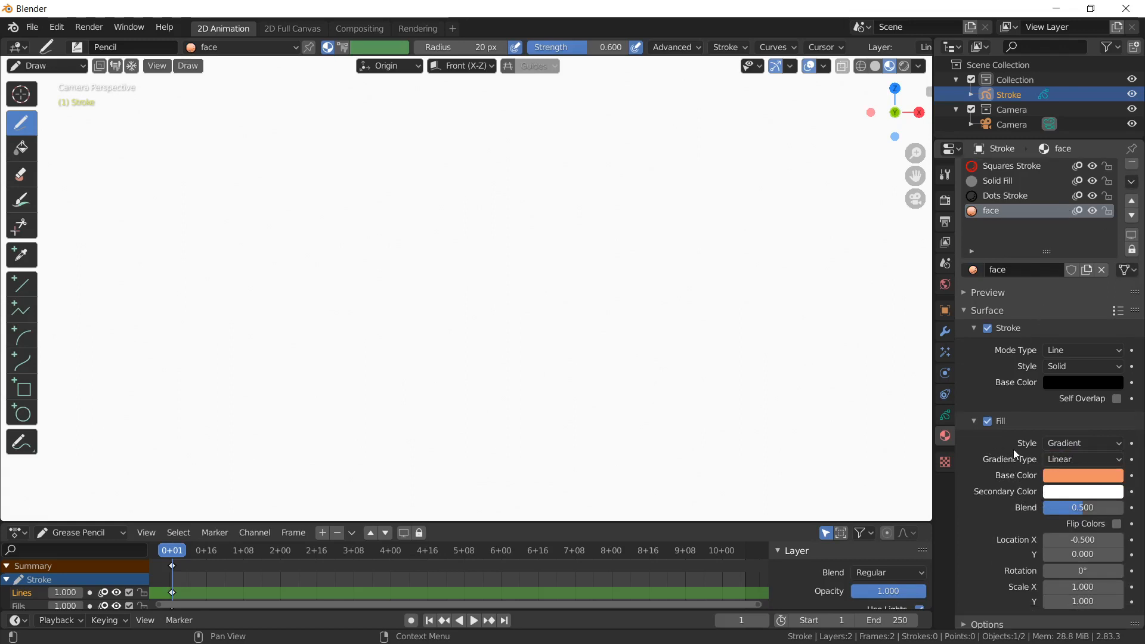
scroll(1023, 409, down, 1)
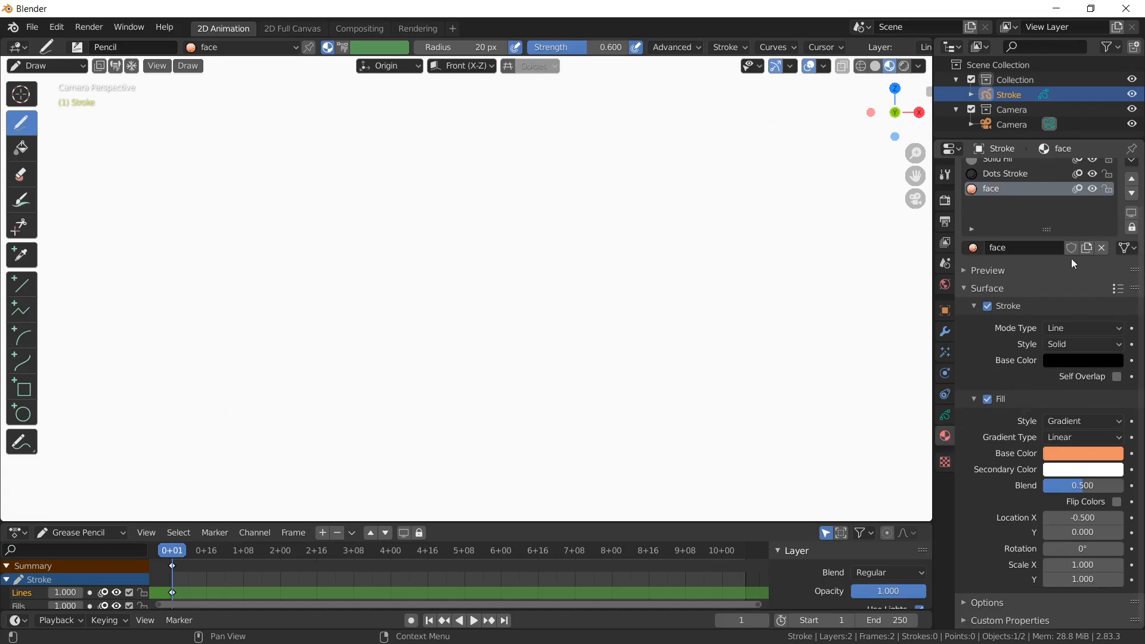
click(971, 230)
scroll(1018, 268, up, 2)
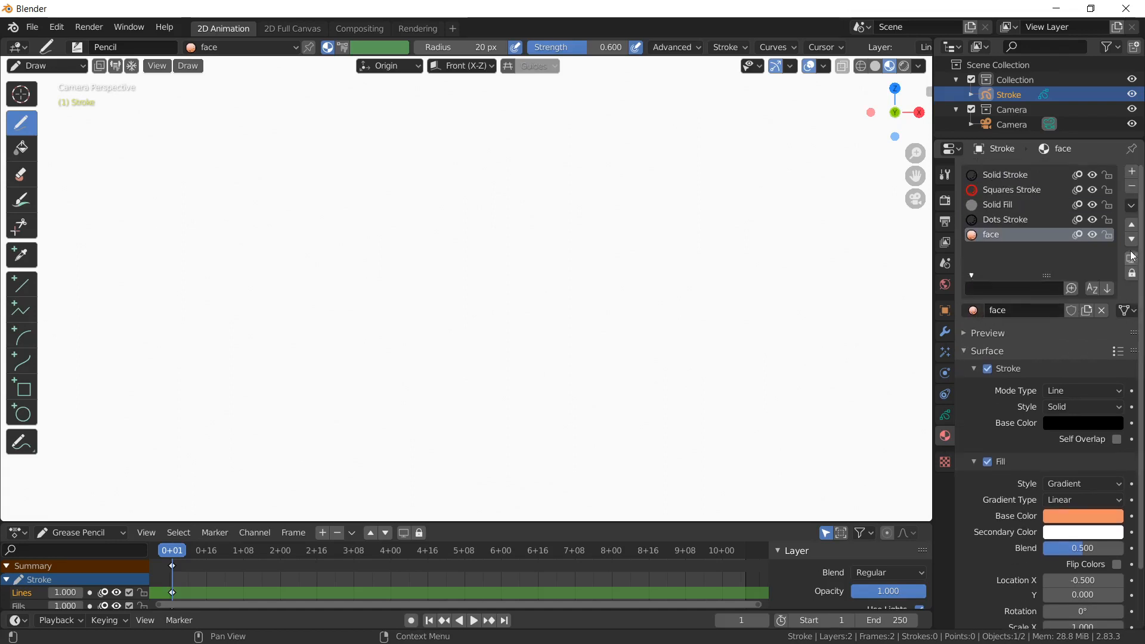
Add a second new material with its stroke disabled and its fill enabled
click(1131, 174)
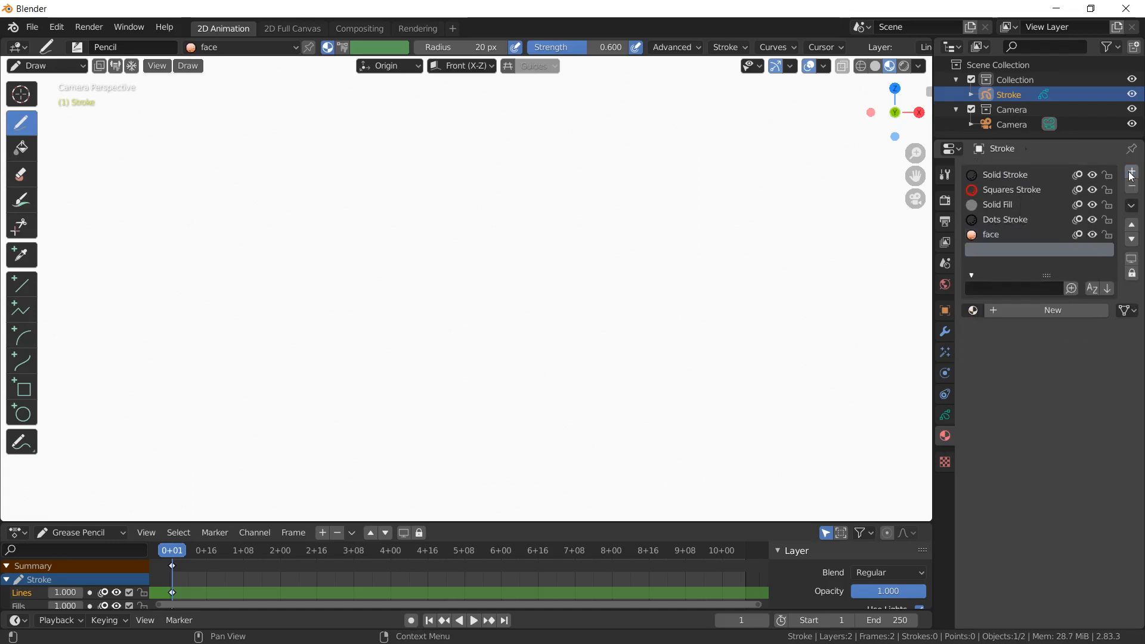
click(1046, 312)
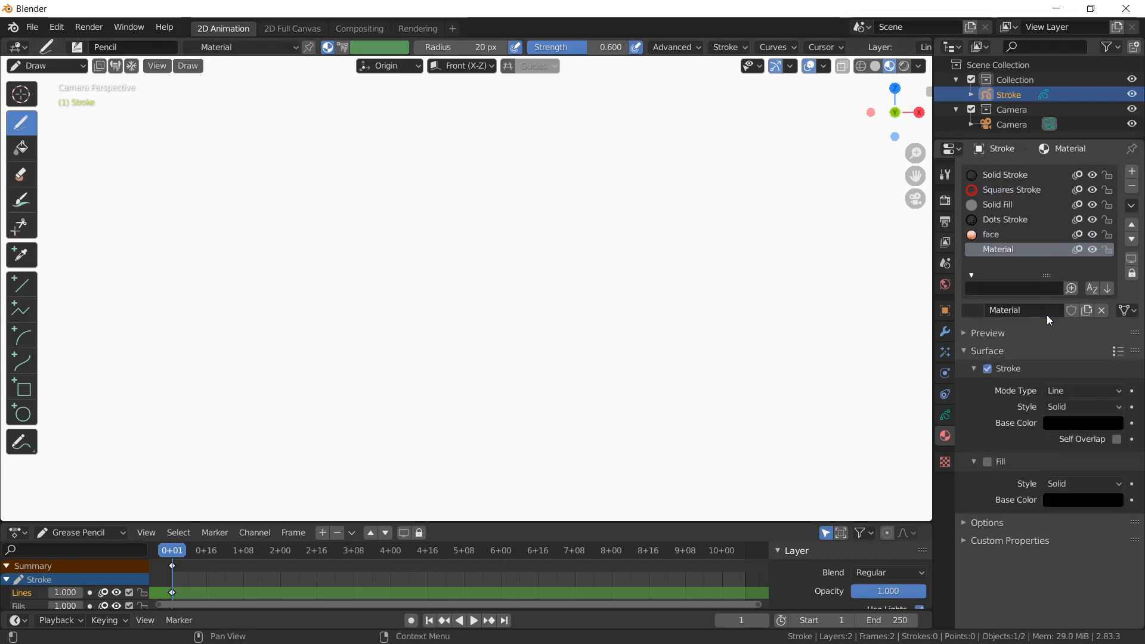
click(988, 369)
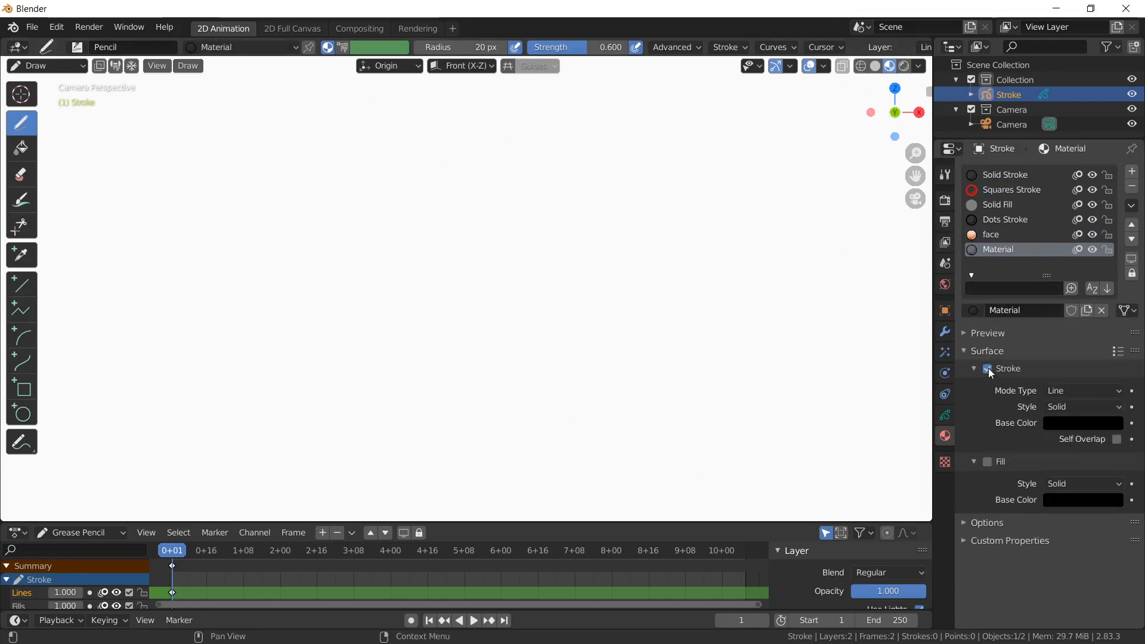
click(987, 463)
Set the new fill-only material's base color to a saturated orange
click(1071, 499)
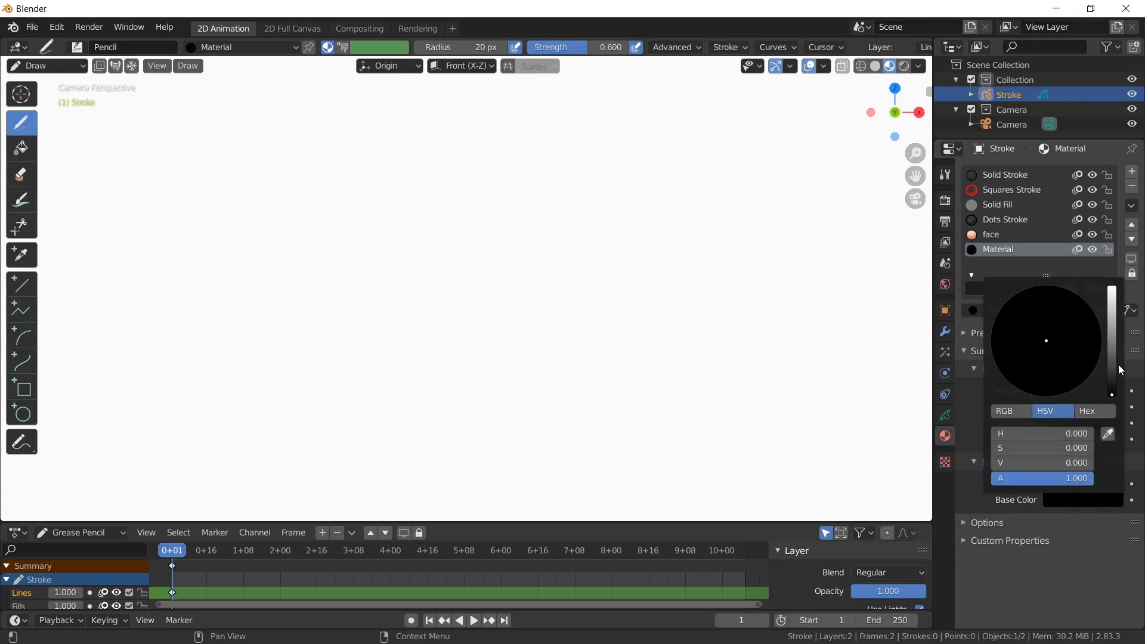
drag(1111, 395, 1112, 292)
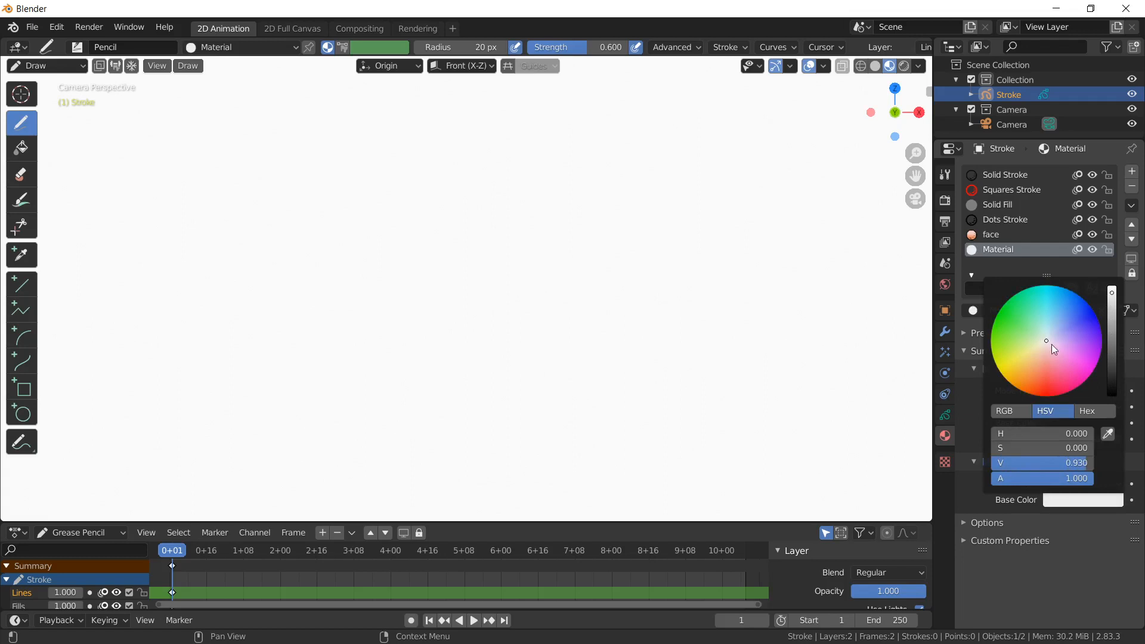
drag(1046, 340, 1019, 380)
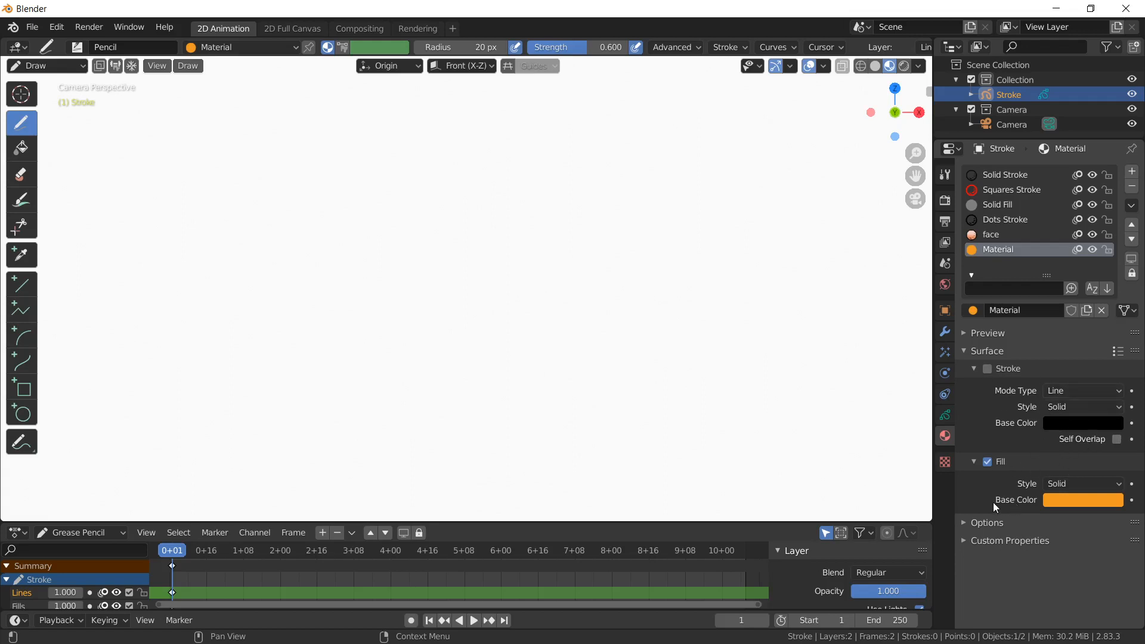
Rename the orange fill-only material as "body"
double_click(995, 251)
text(body)
key(Return)
Add a third new material with its fill enabled and the fill style set to Gradient
click(1132, 173)
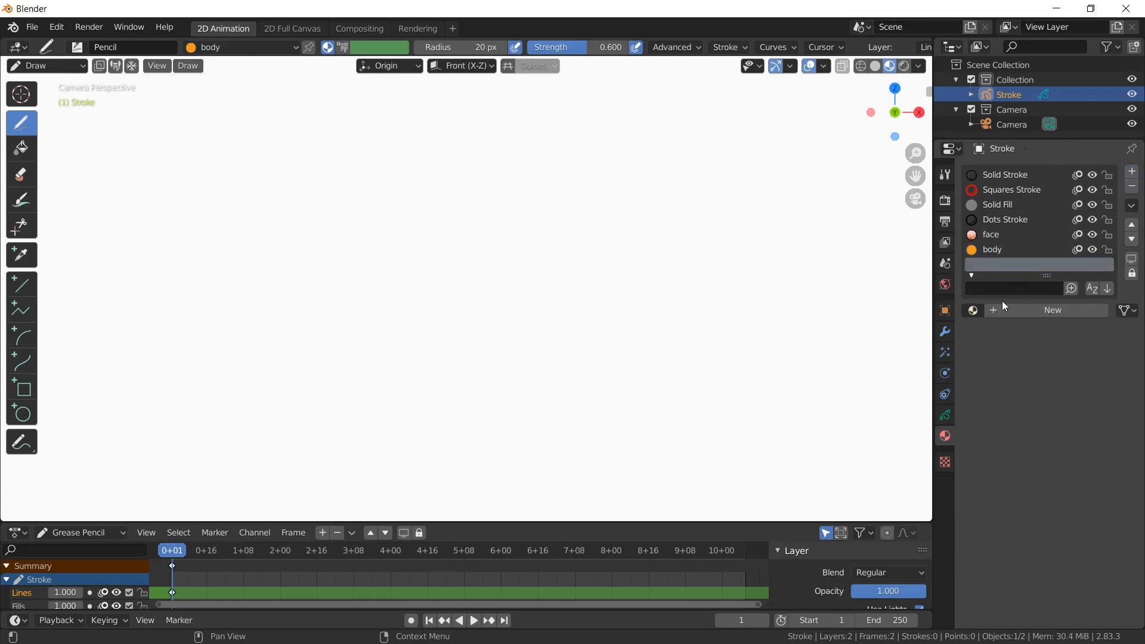
click(1059, 312)
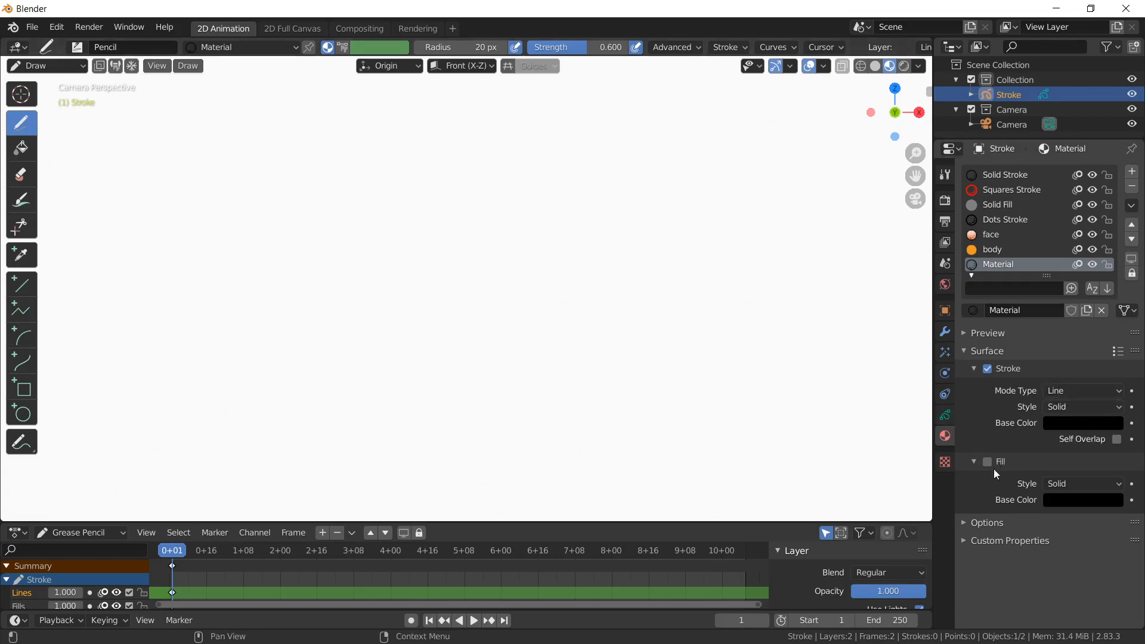
click(1089, 485)
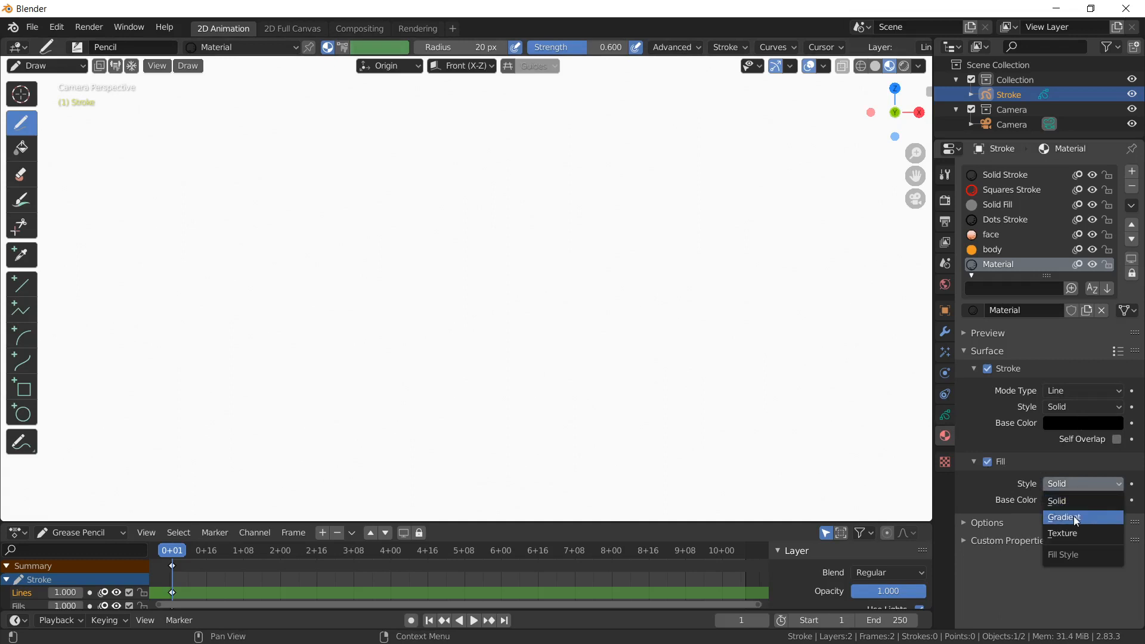
click(1073, 516)
Set the third material's secondary fill color to red with H 0.991, S 0.691 and V 1.000
click(1079, 513)
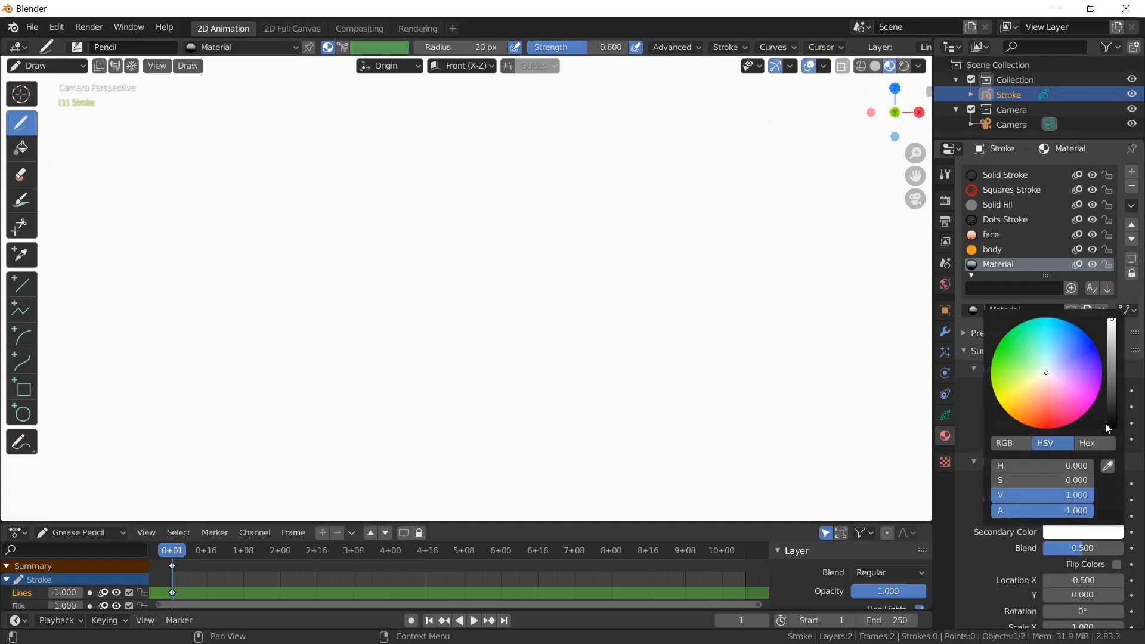
drag(1046, 374, 1048, 412)
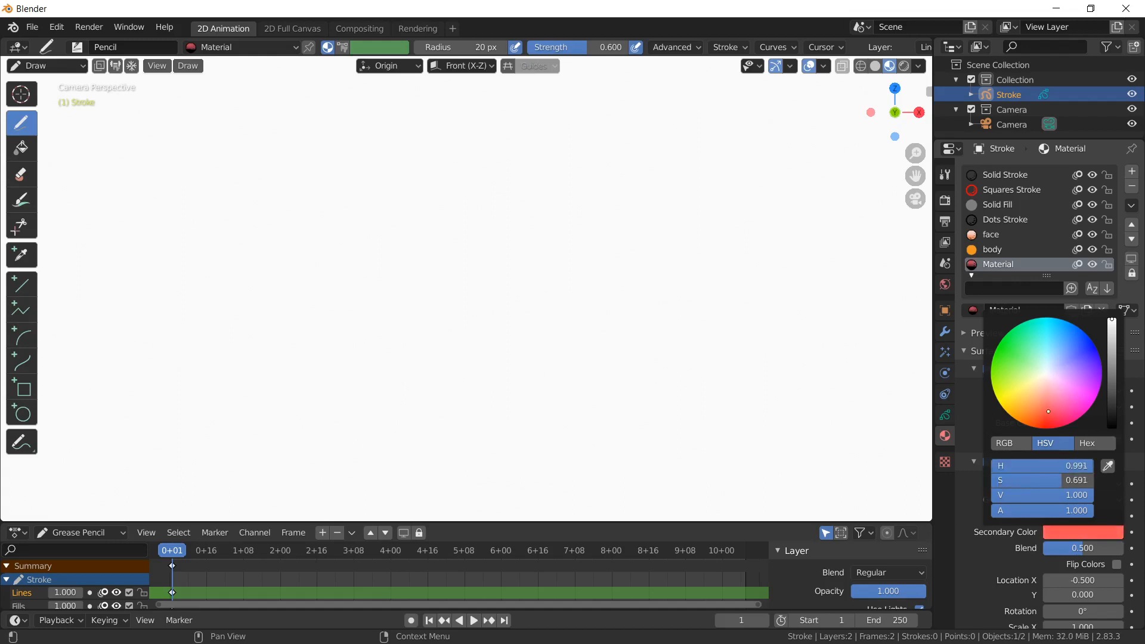
click(967, 499)
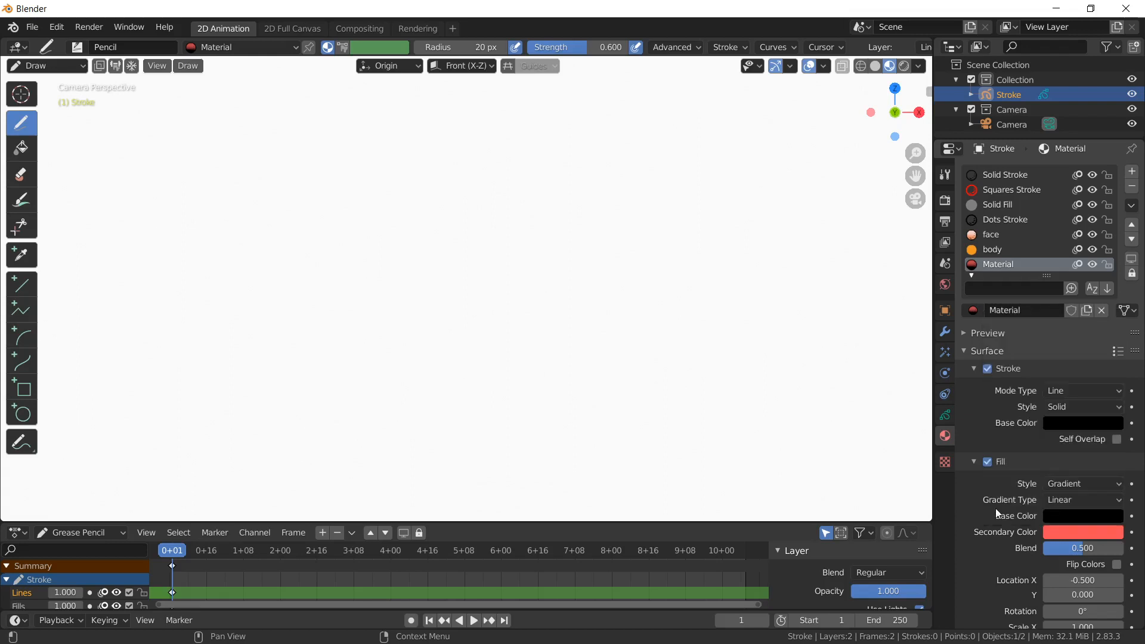
Set the third material's fill base color to light orange
click(1067, 516)
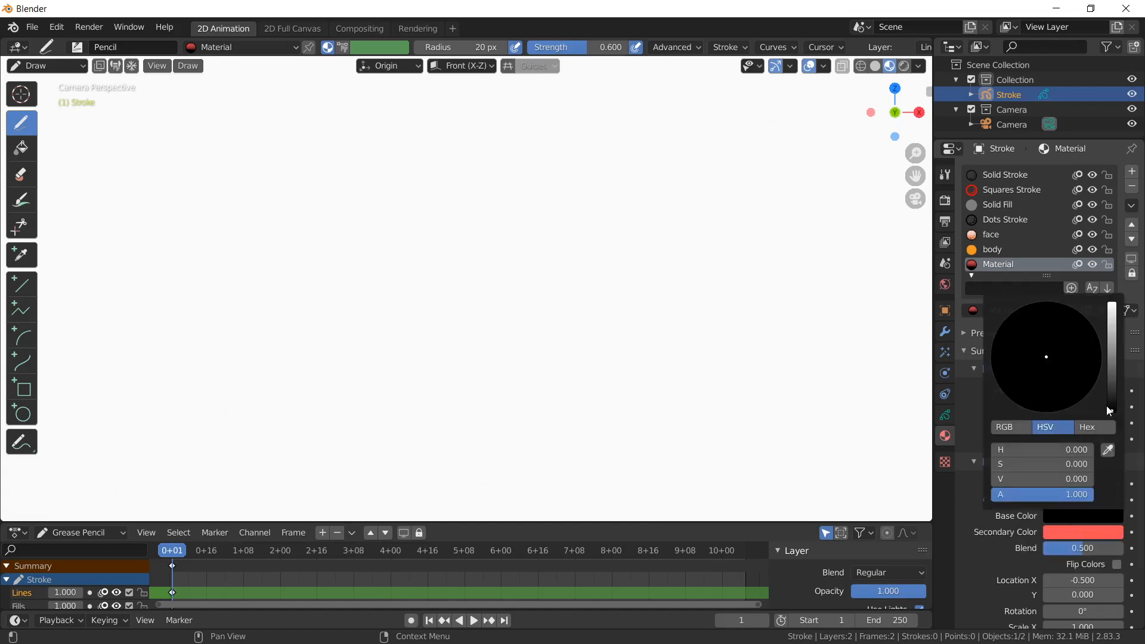
drag(1112, 409, 1111, 306)
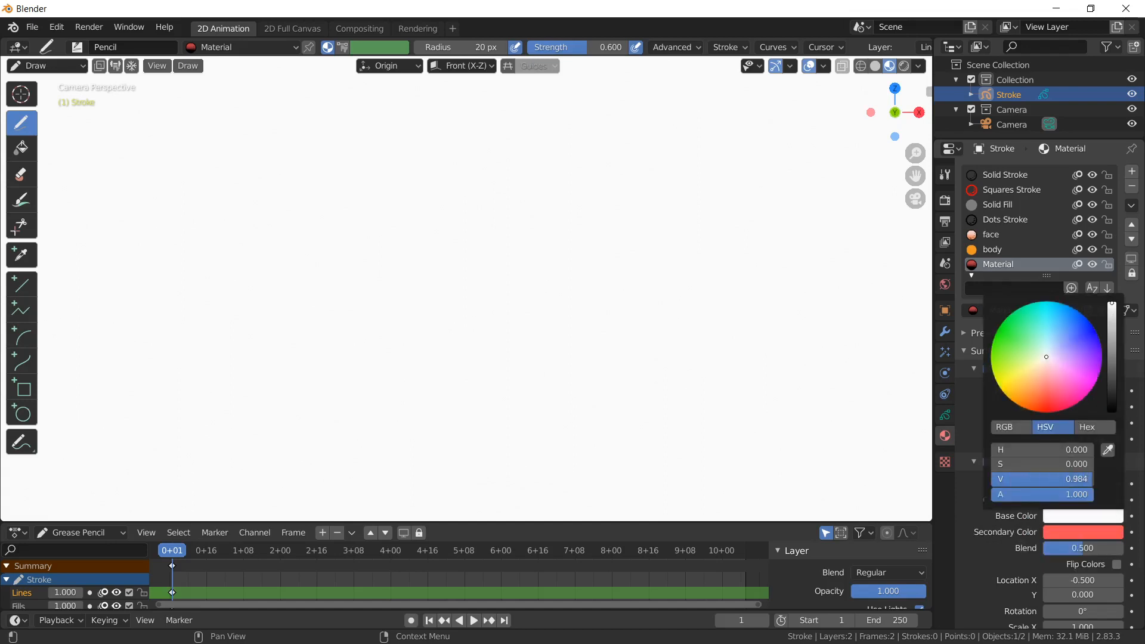
drag(1047, 355, 1036, 385)
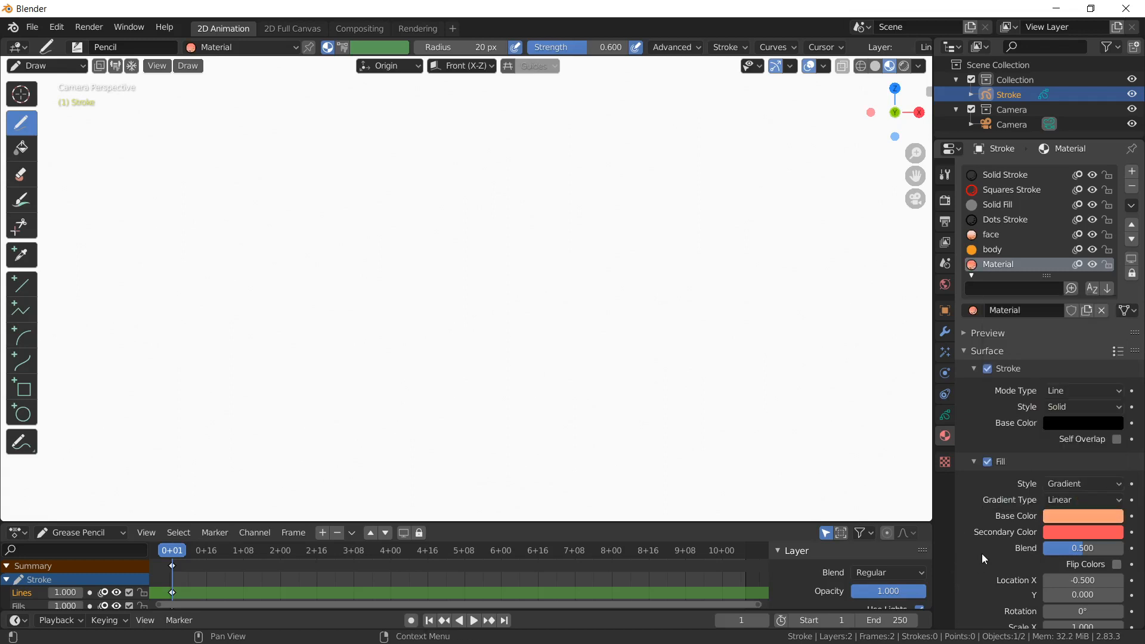
Rename the orange-to-red gradient material as "tail_hand"
double_click(1000, 263)
text(tail_hand)
key(Return)
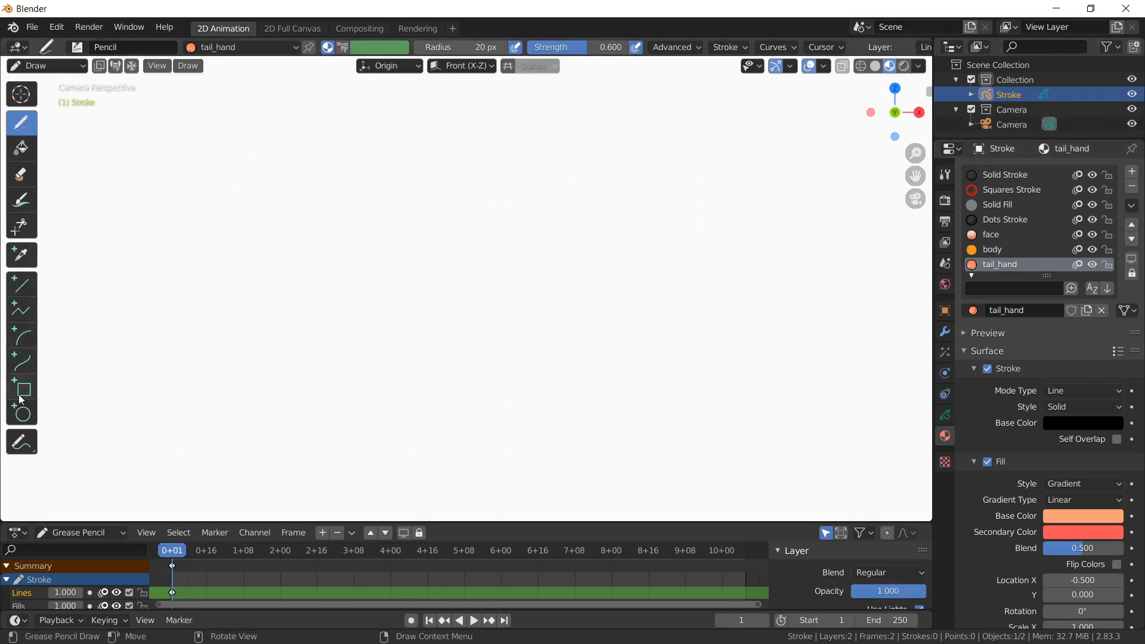
Draw a slightly wide ellipse with the Circle tool in the upper-left area of the canvas, using the face material
click(24, 420)
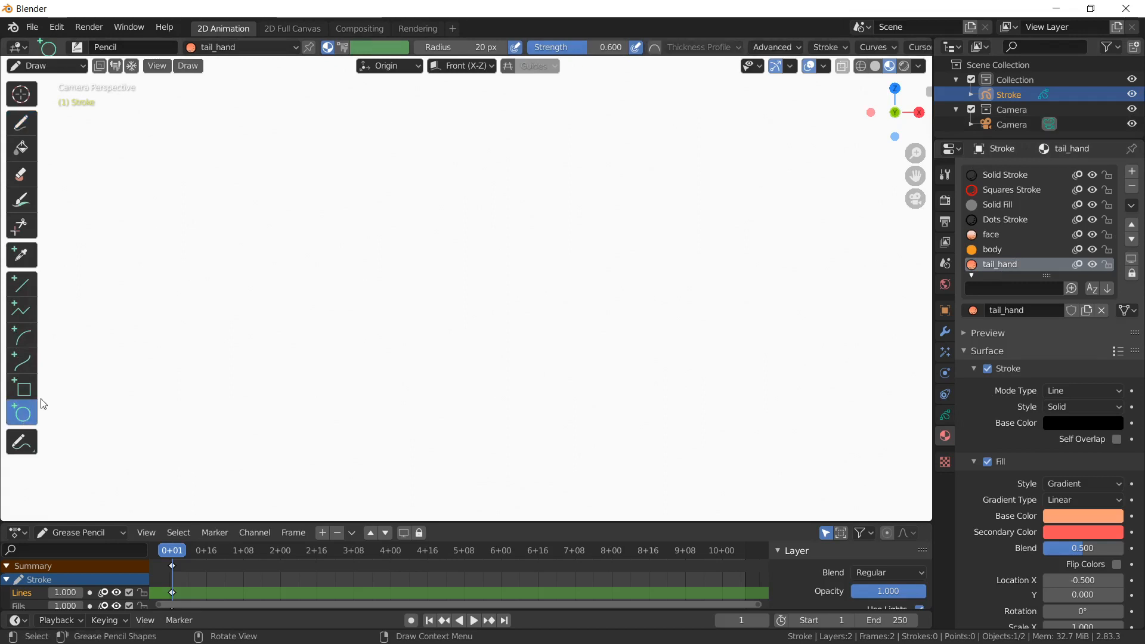
click(250, 47)
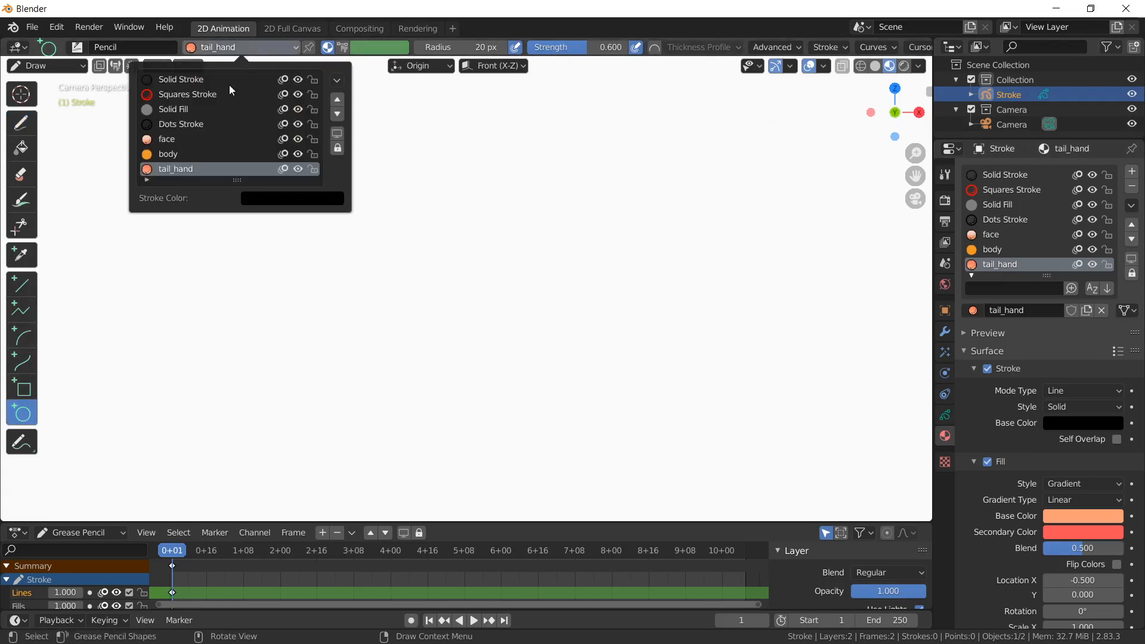
click(170, 141)
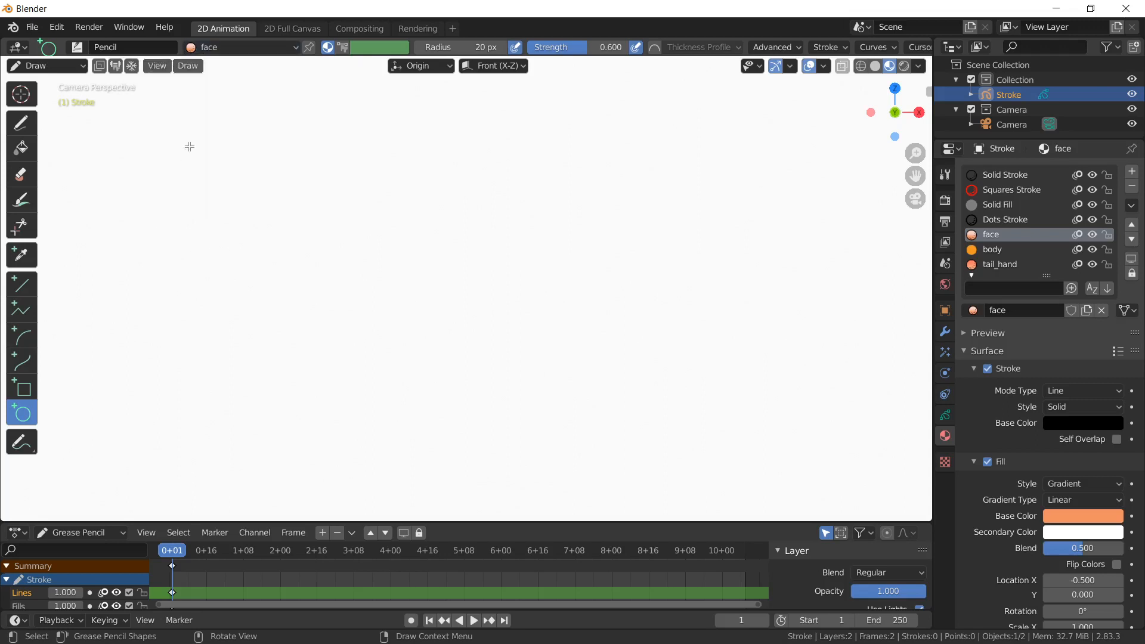
drag(224, 190, 356, 294)
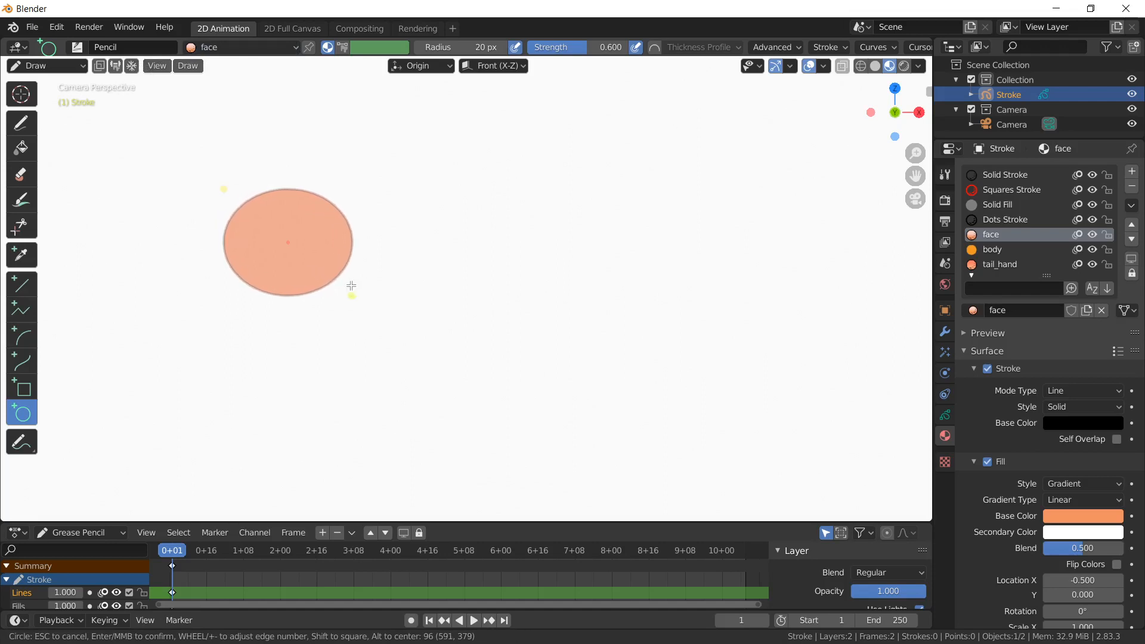
key(Return)
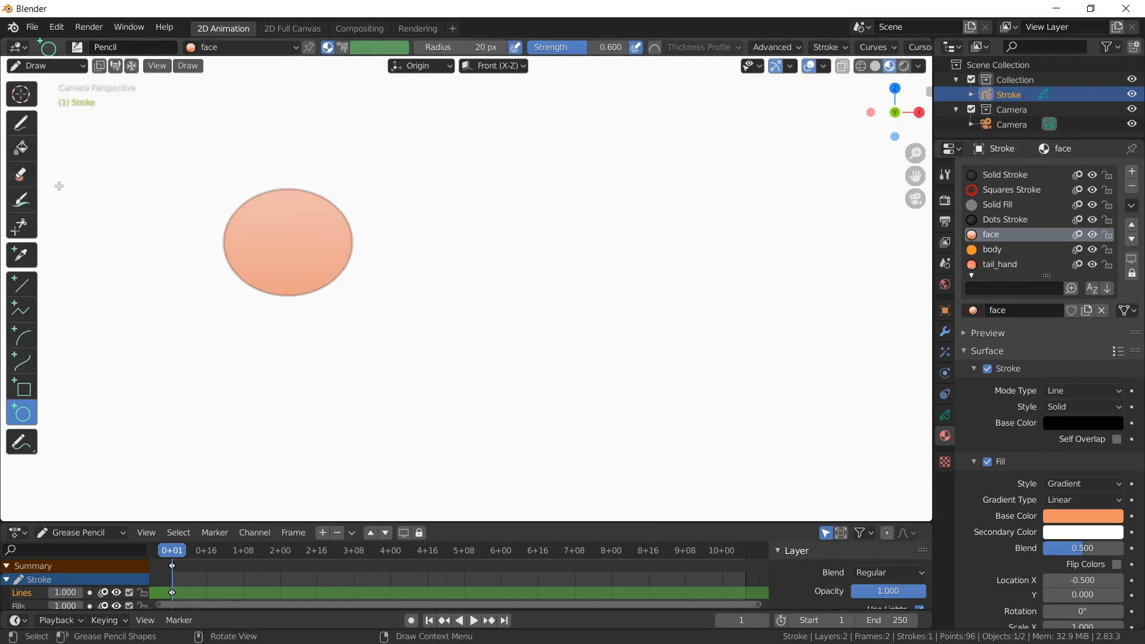
Add a Mirror modifier on the X axis to the Stroke object
click(27, 109)
click(28, 135)
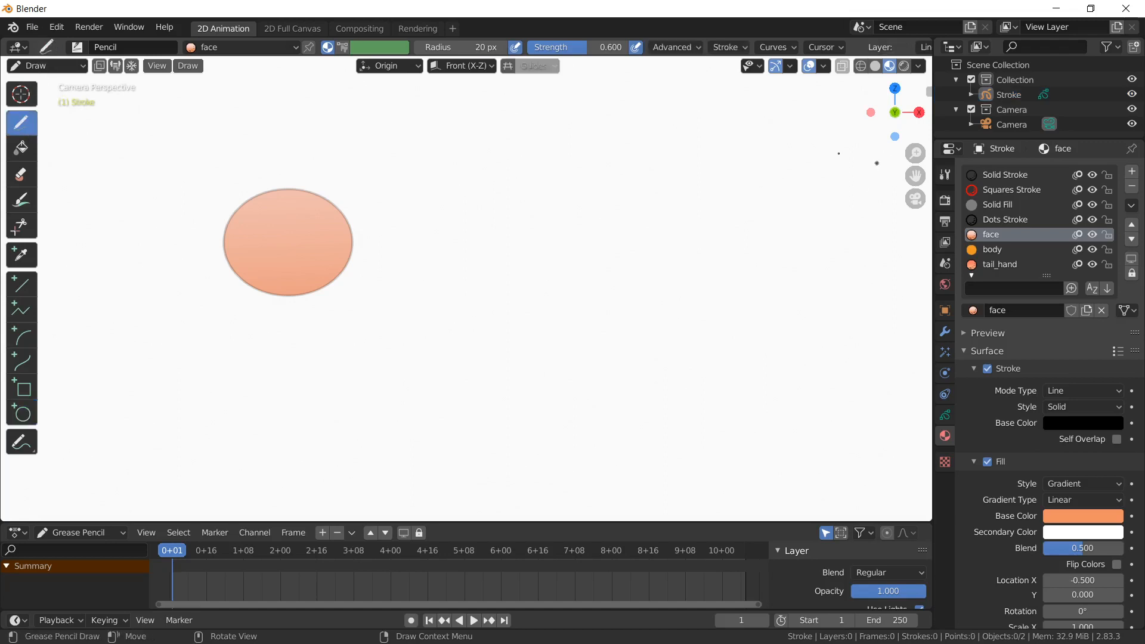
click(946, 333)
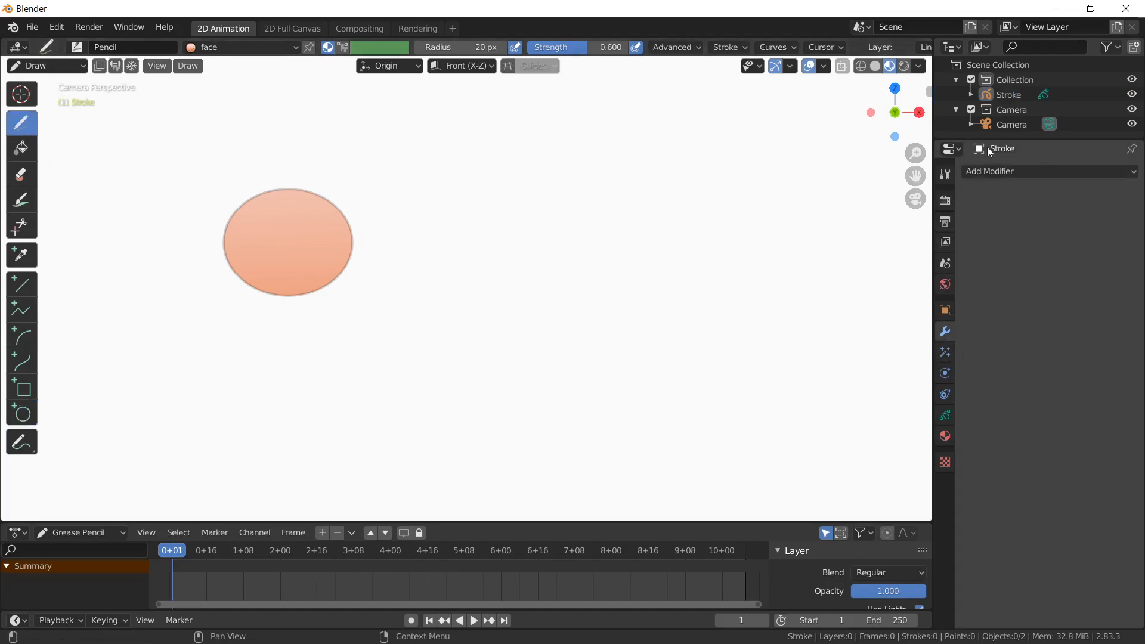
click(994, 171)
click(882, 236)
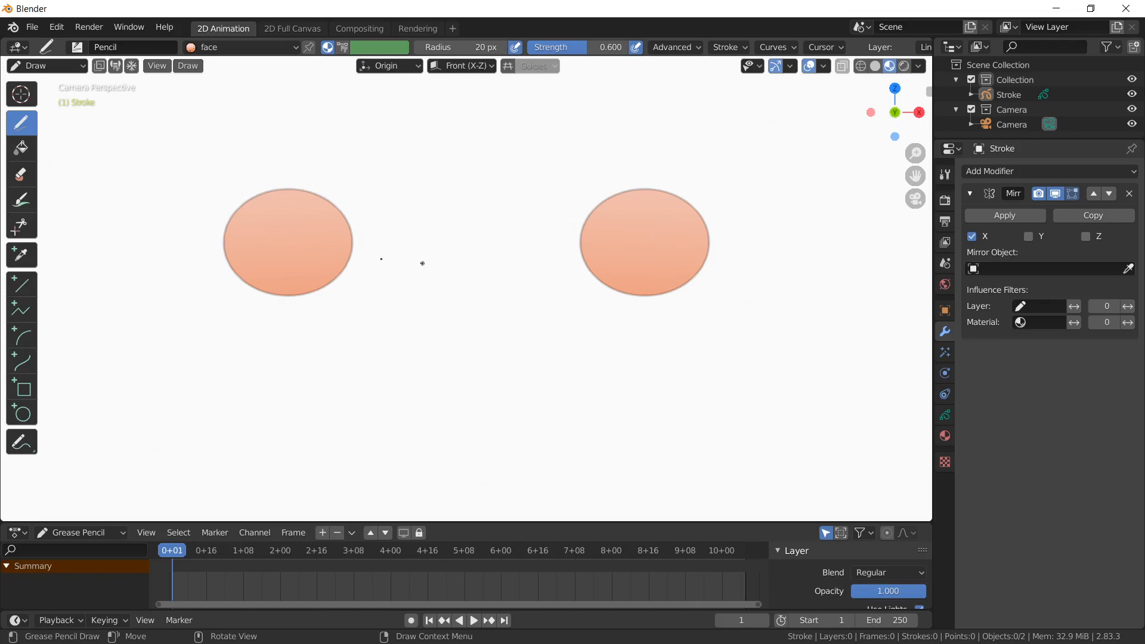
Draw a narrow triangular ear on the upper-left edge of the original head with the Polyline tool and face material
click(15, 320)
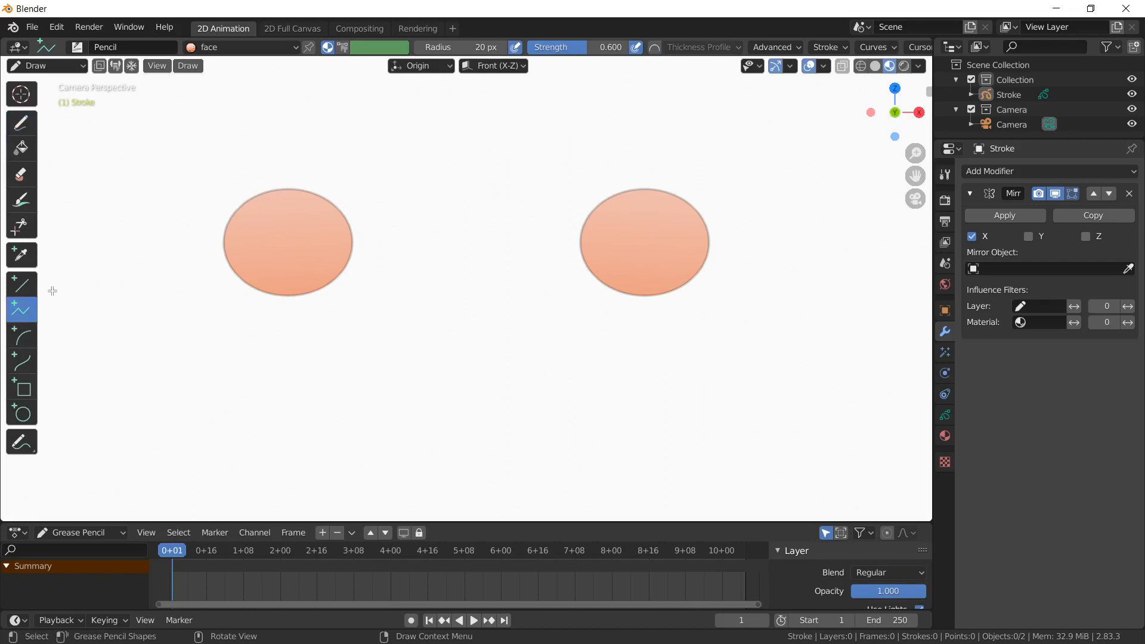
click(249, 197)
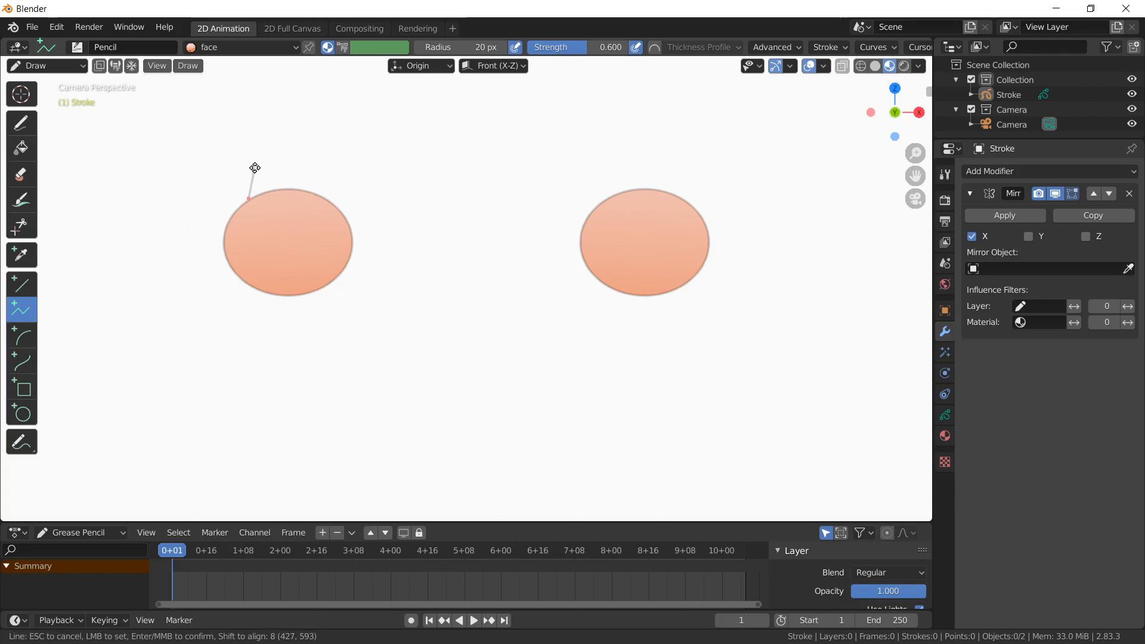
click(255, 167)
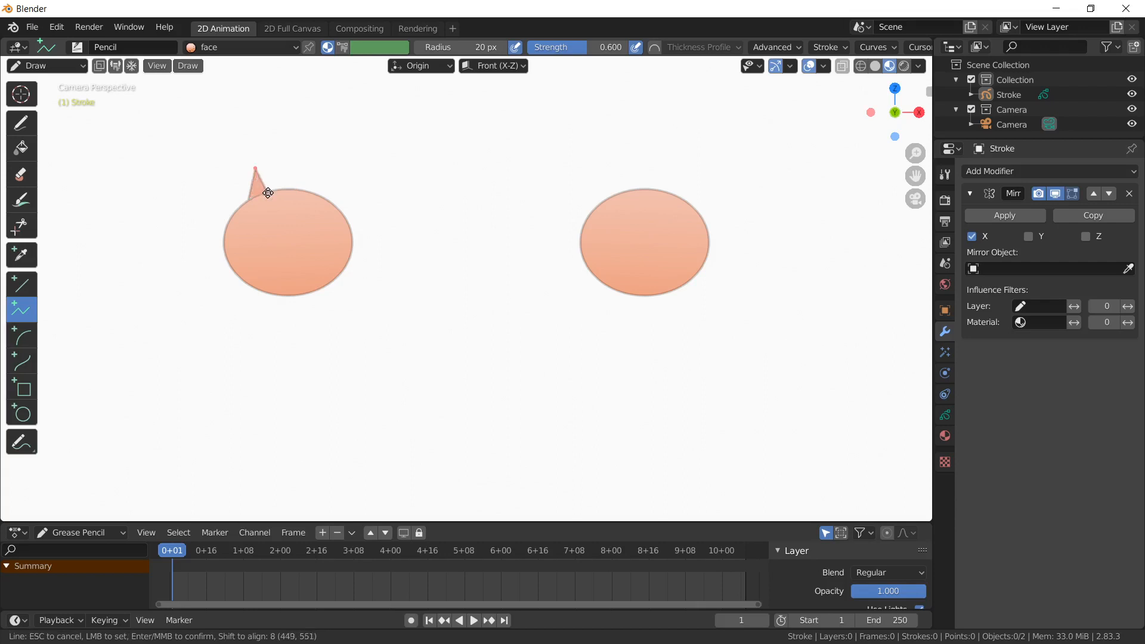
click(268, 192)
key(Return)
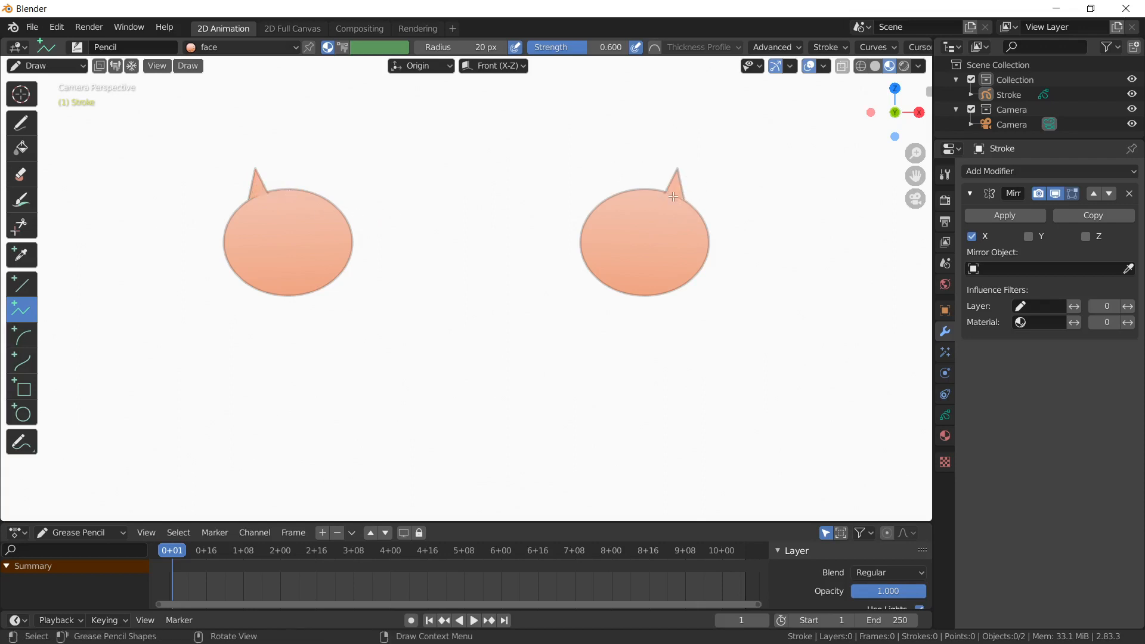
Try to trim the left ear's base where it meets the head outline with the Cutter tool
click(21, 226)
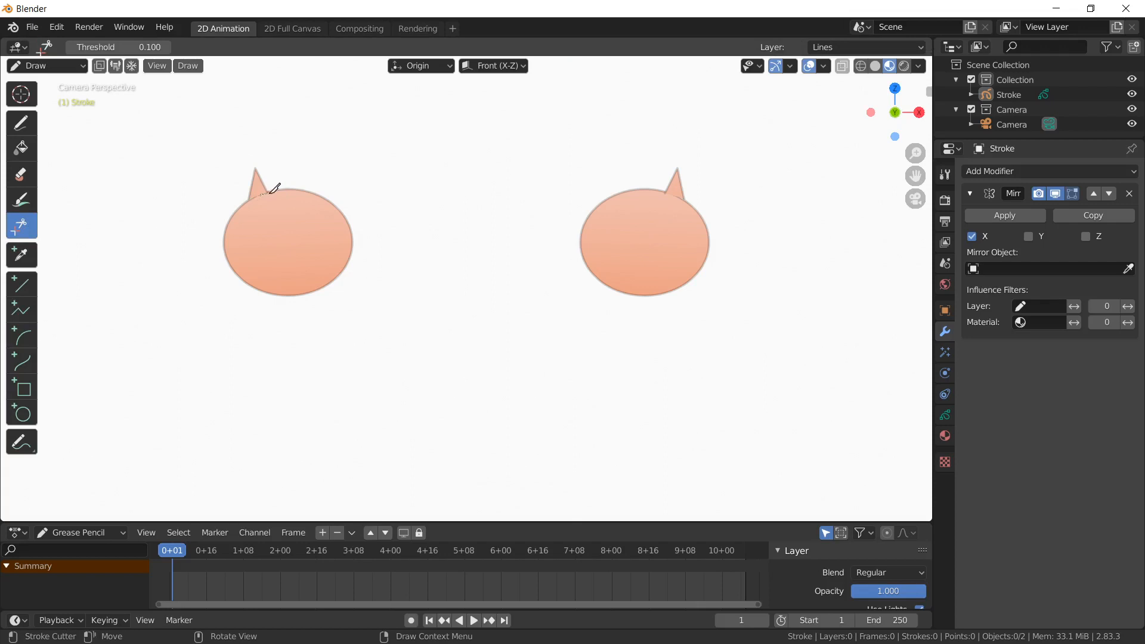
drag(269, 193, 262, 200)
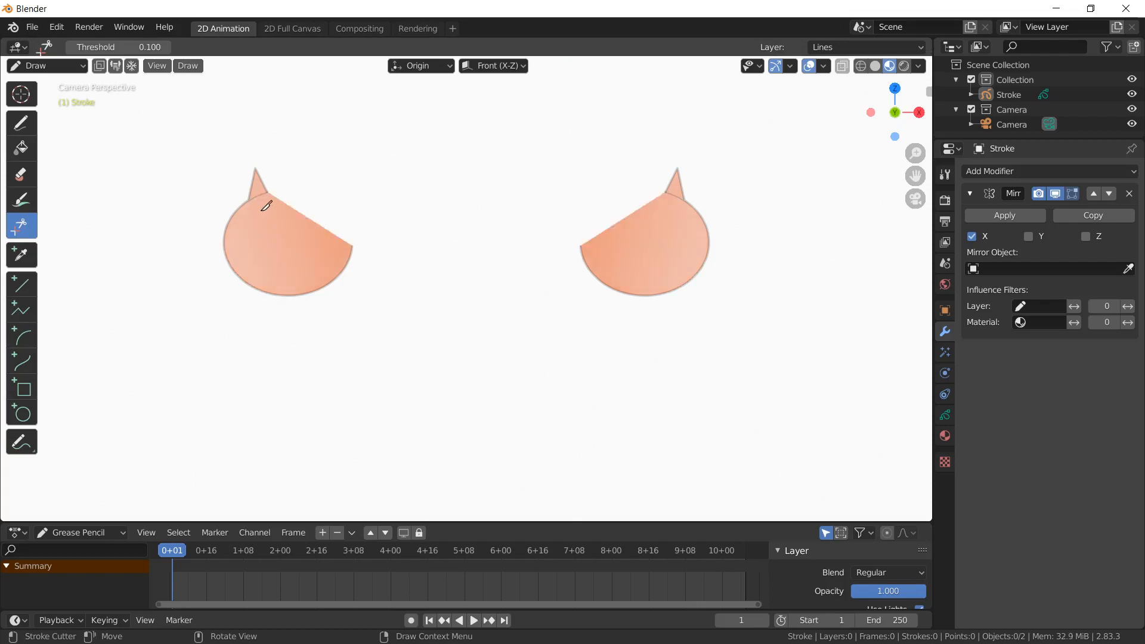
key(ctrl+z)
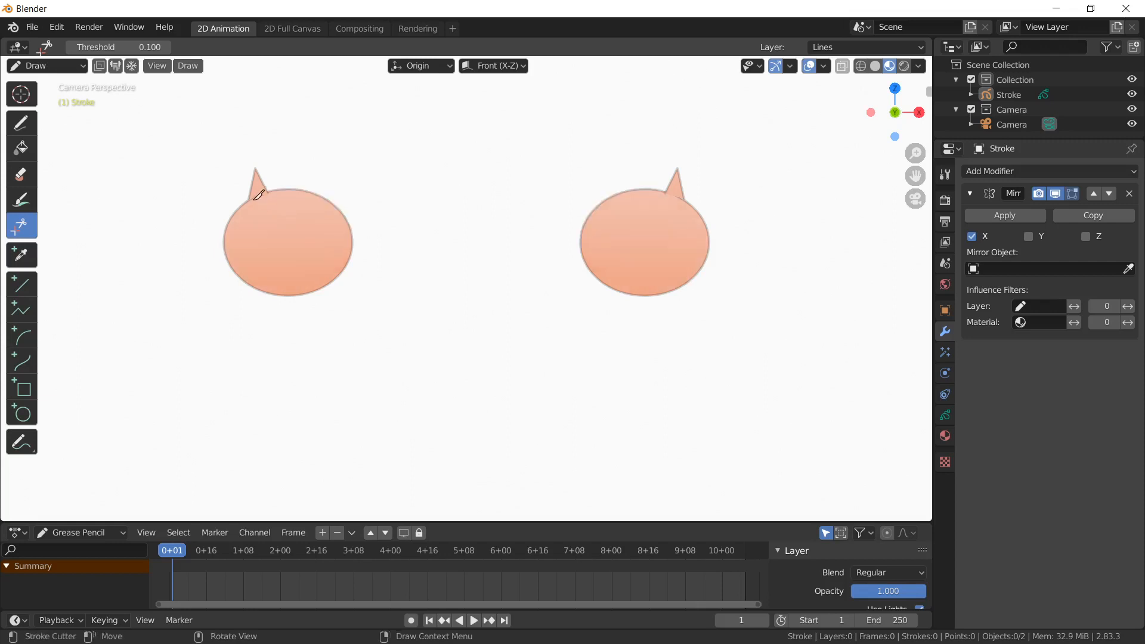
drag(259, 198, 274, 196)
Draw a second triangular ear on the upper-right edge of the original head with the Polyline tool
click(21, 309)
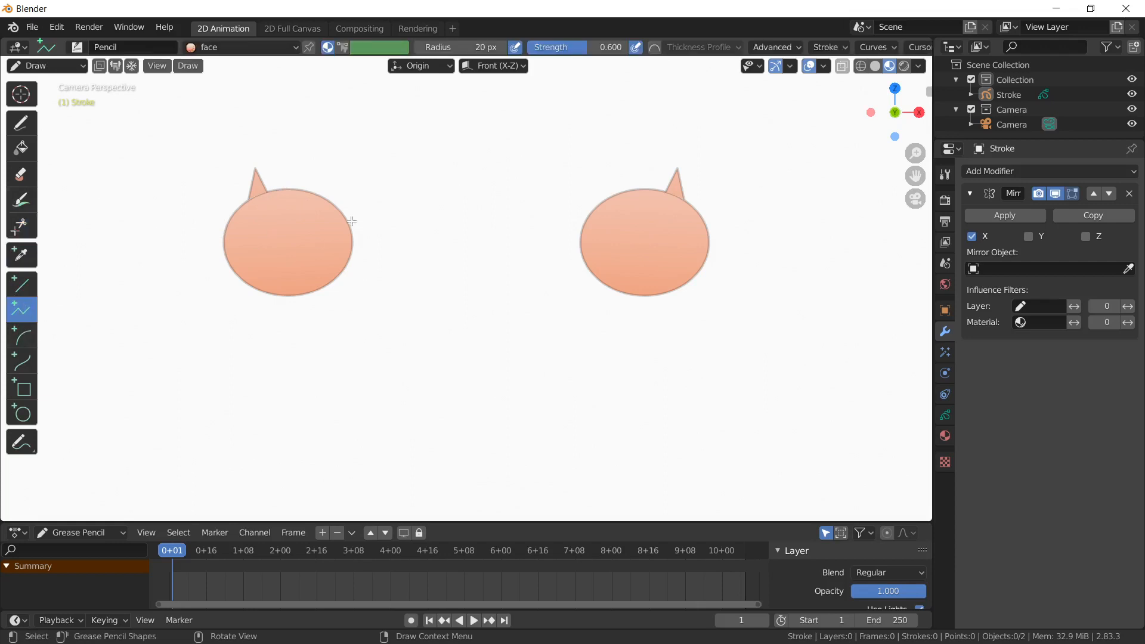
click(305, 190)
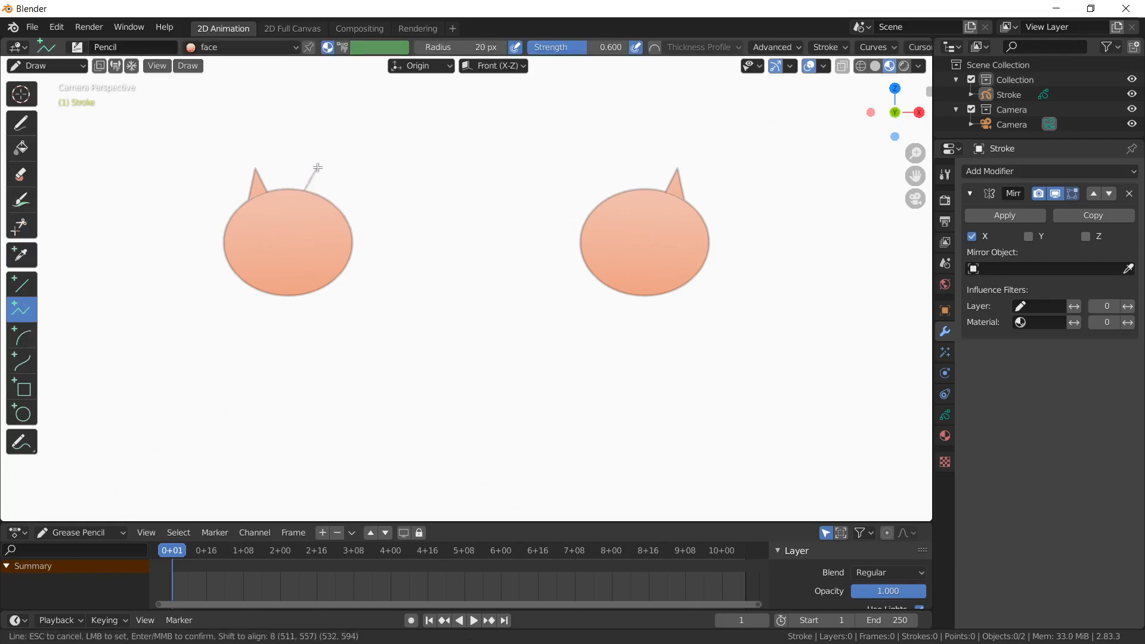
click(318, 168)
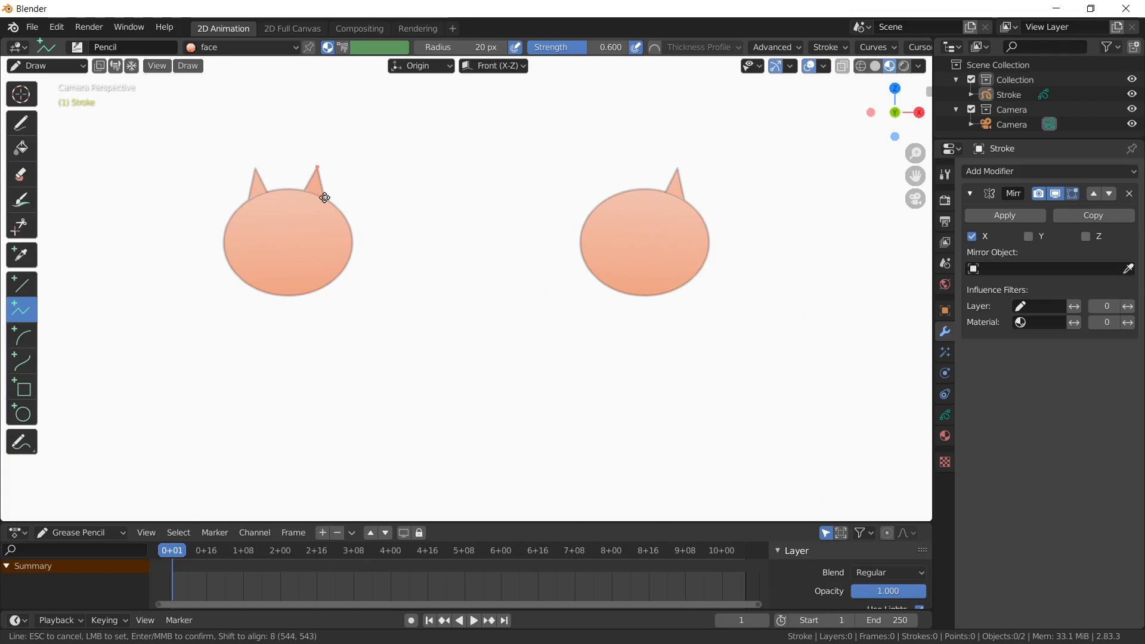
click(325, 197)
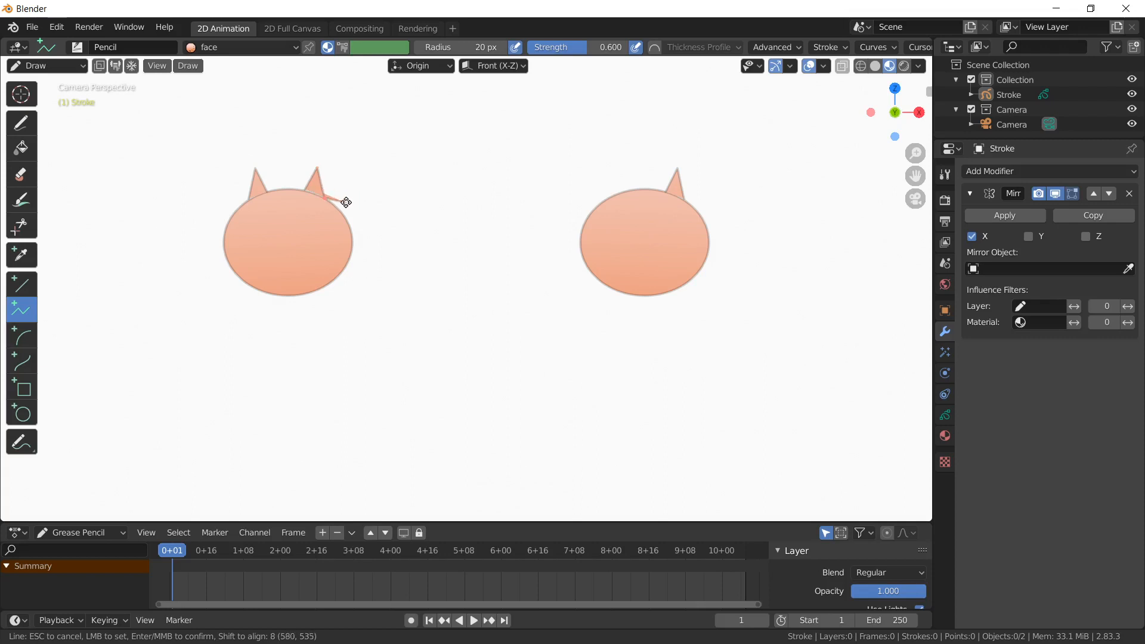
key(Return)
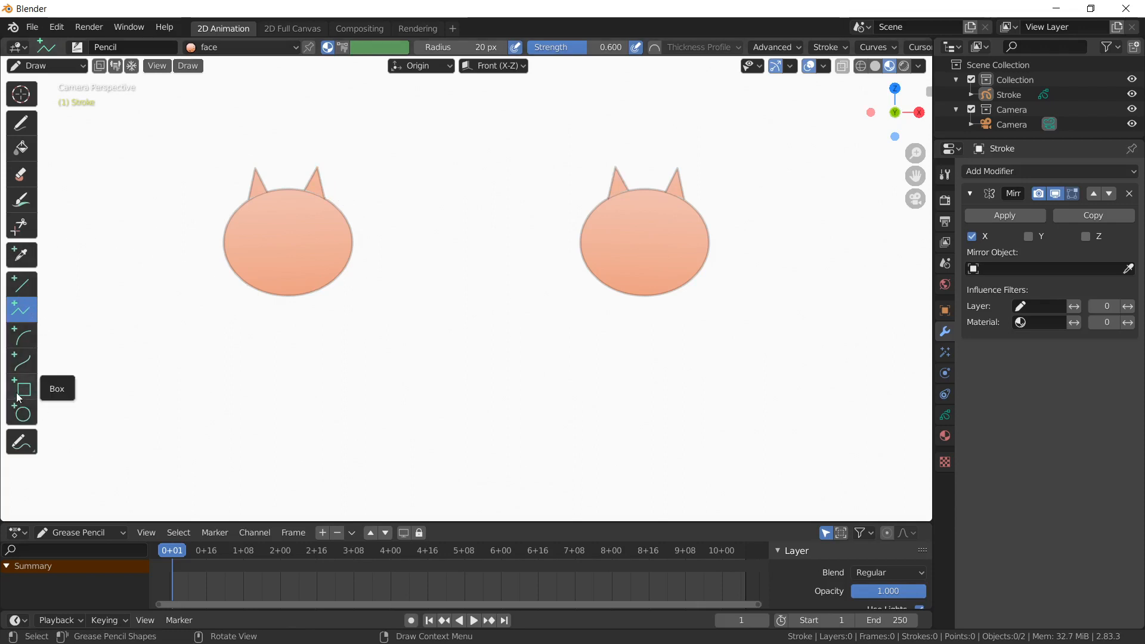
Make Solid Stroke the active material and try a small circular left eye with the Circle tool
click(23, 413)
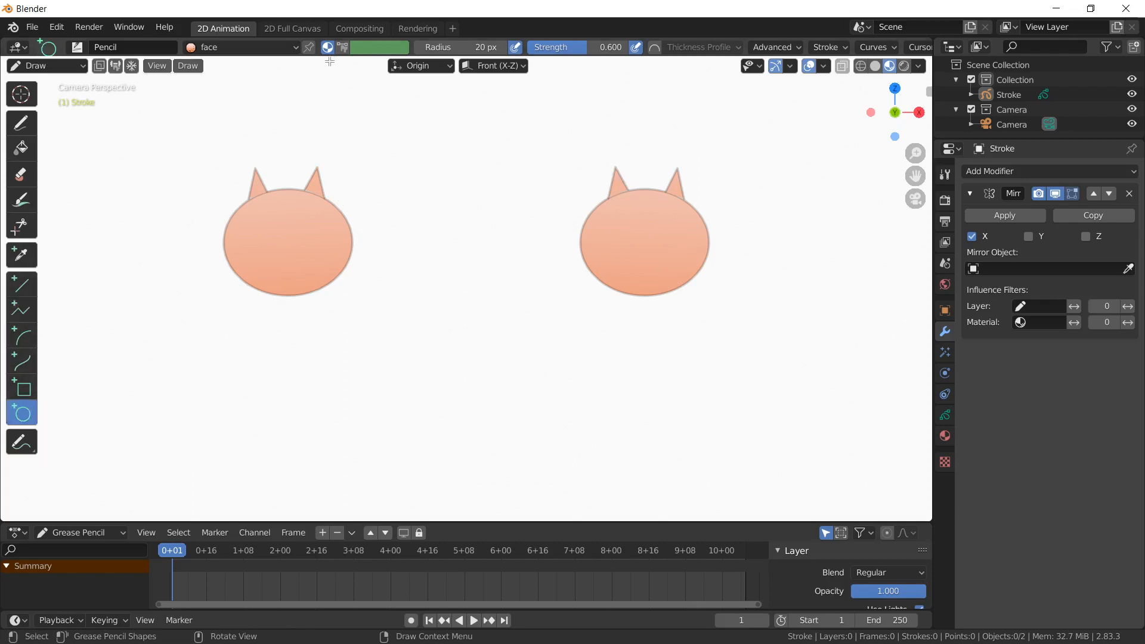
click(295, 46)
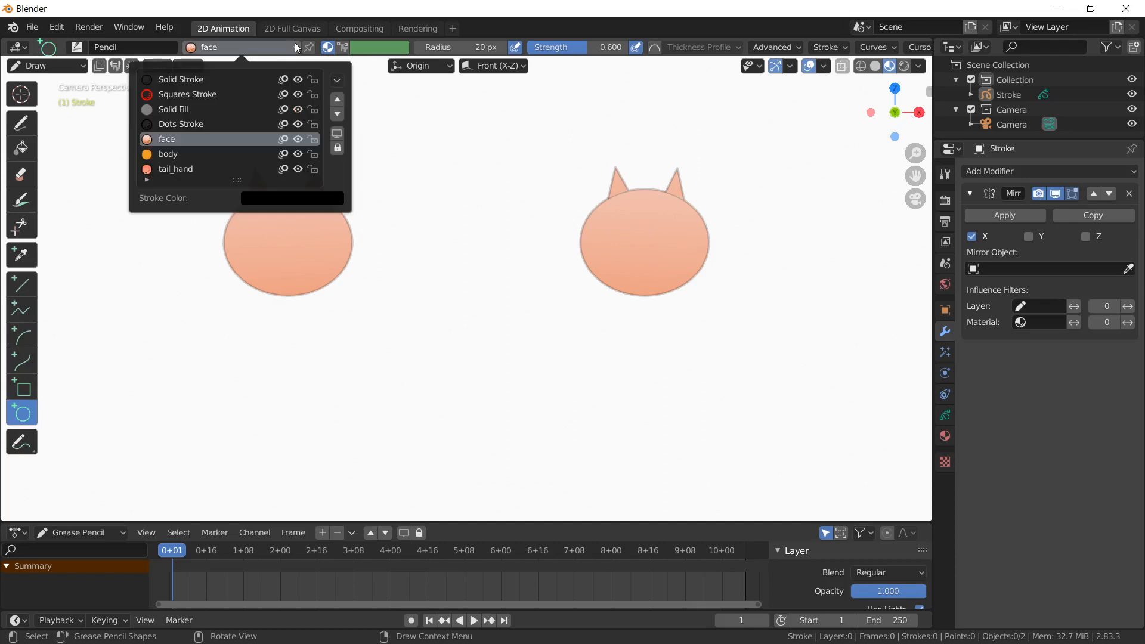
click(195, 81)
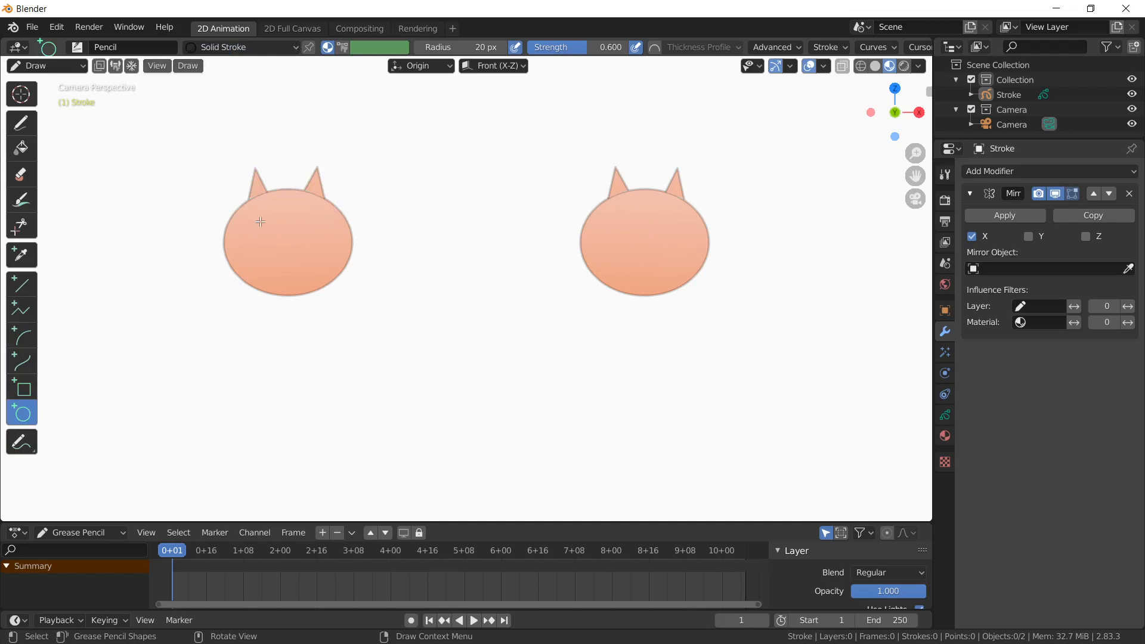
drag(260, 215, 268, 224)
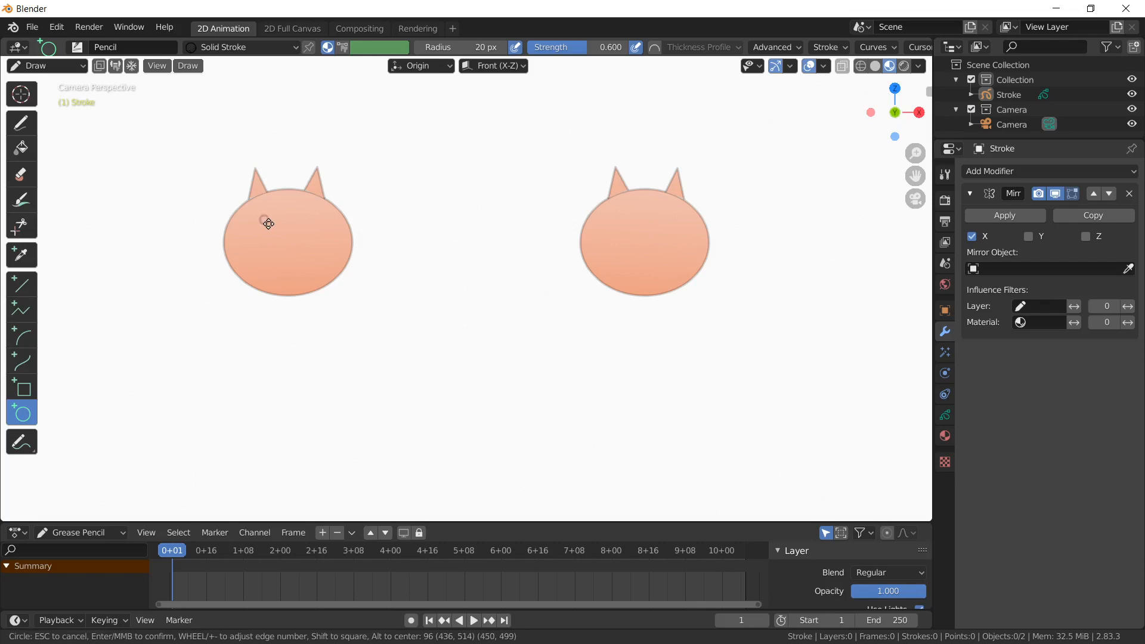
drag(268, 224, 268, 224)
Enable the fill of the Solid Stroke material
click(947, 437)
click(948, 438)
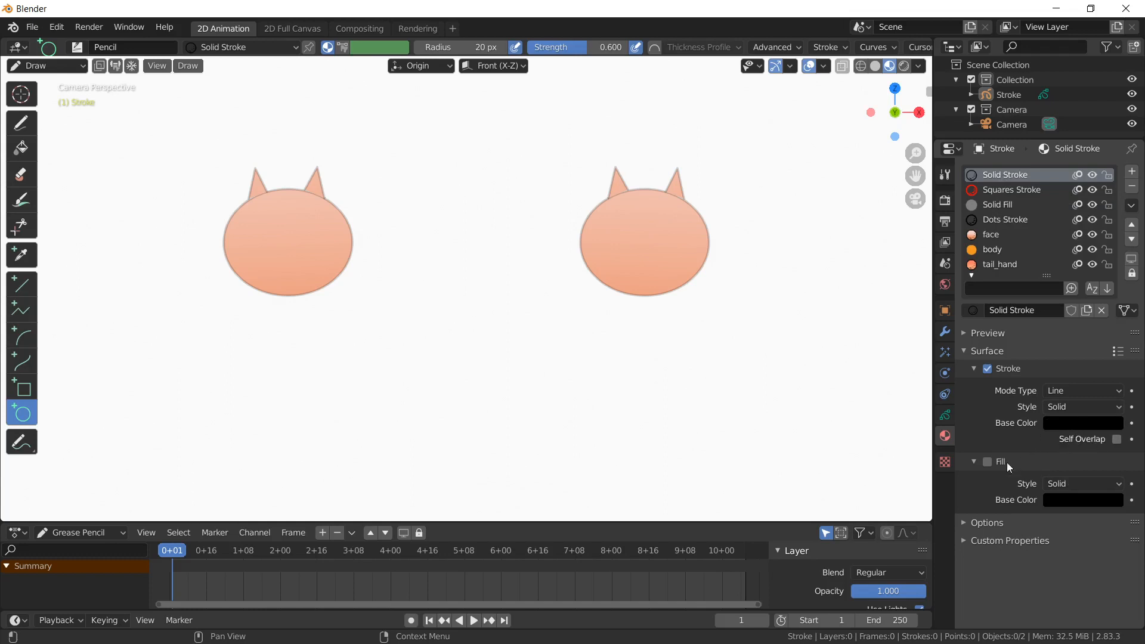
click(988, 462)
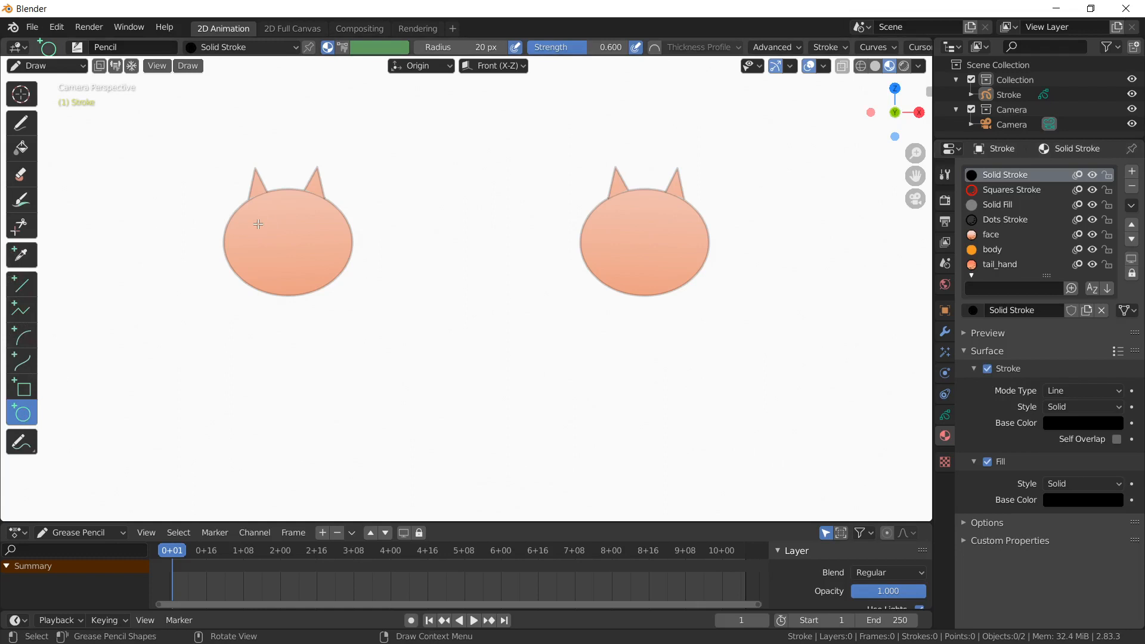
Draw two small filled black oval eyes side by side on the upper half of the original face
drag(259, 225, 271, 233)
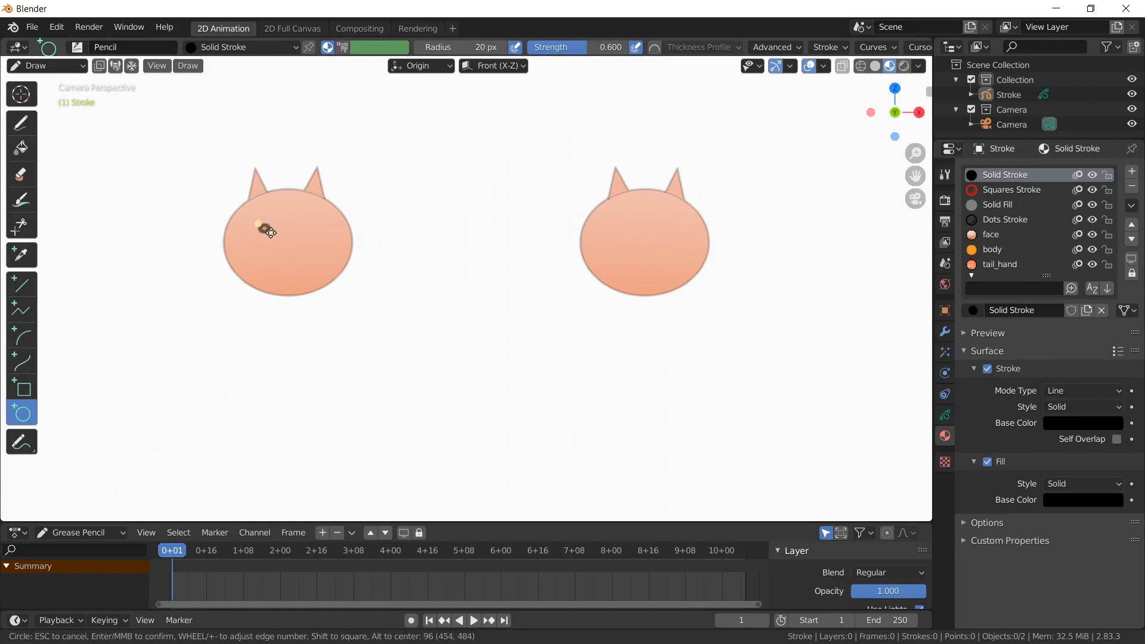
key(Return)
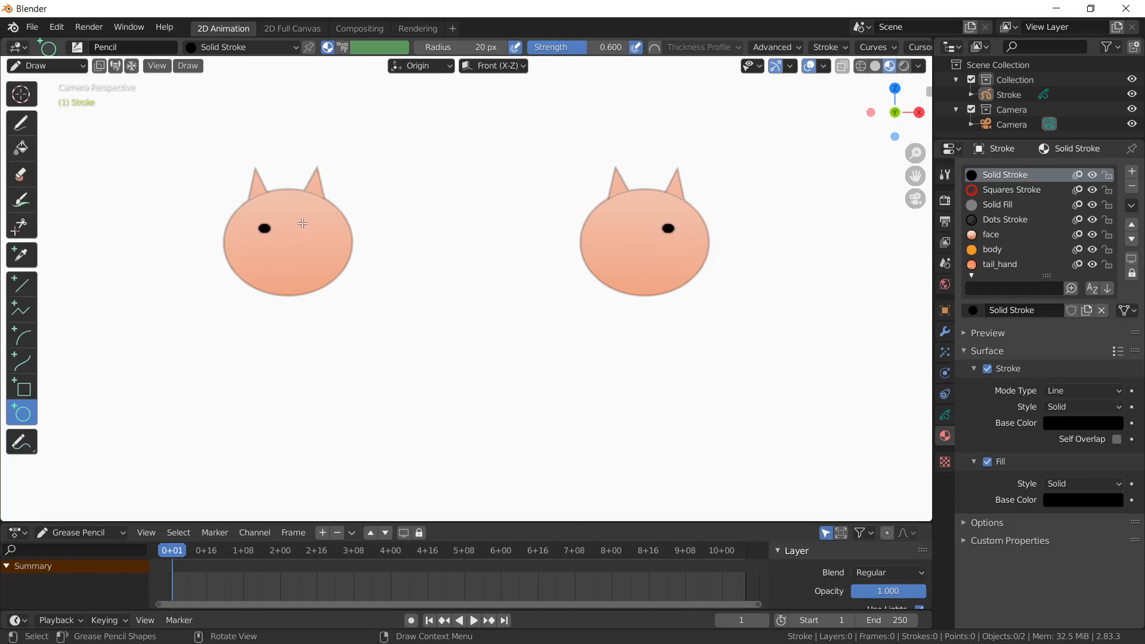
drag(303, 223, 315, 234)
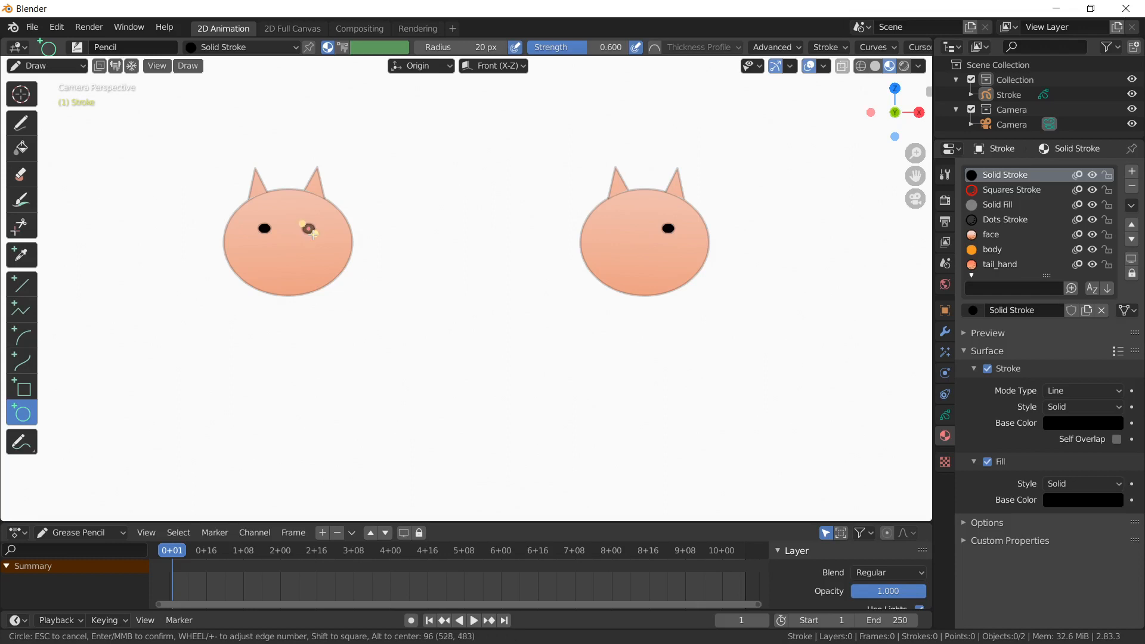
key(Return)
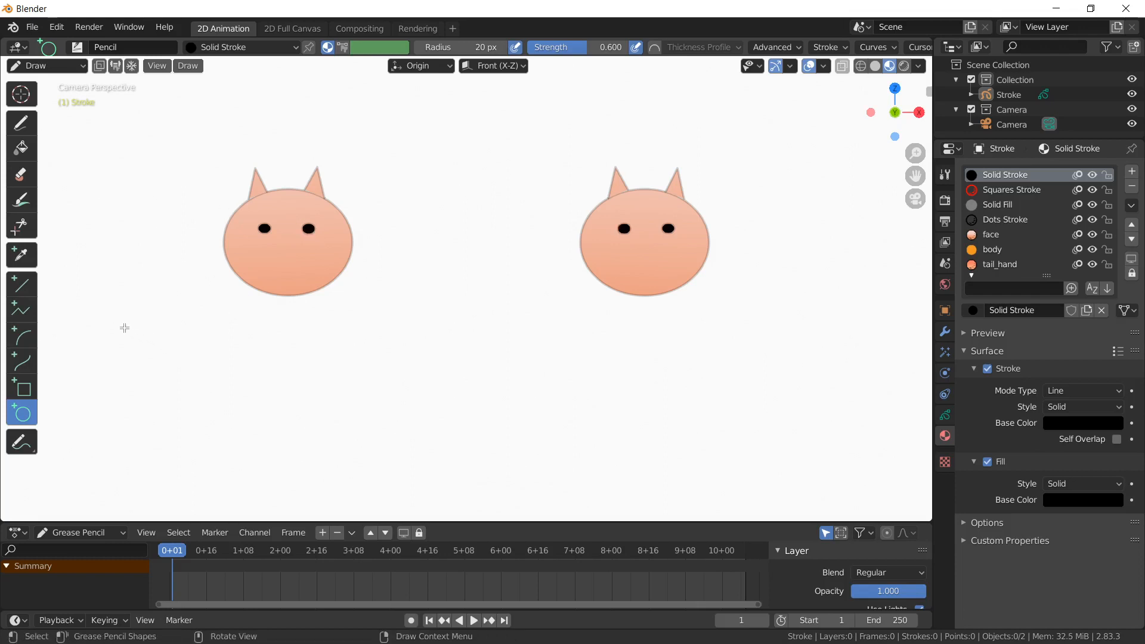
Draw a small downward-pointing black triangle nose centred below the eyes with the Polyline tool
click(27, 315)
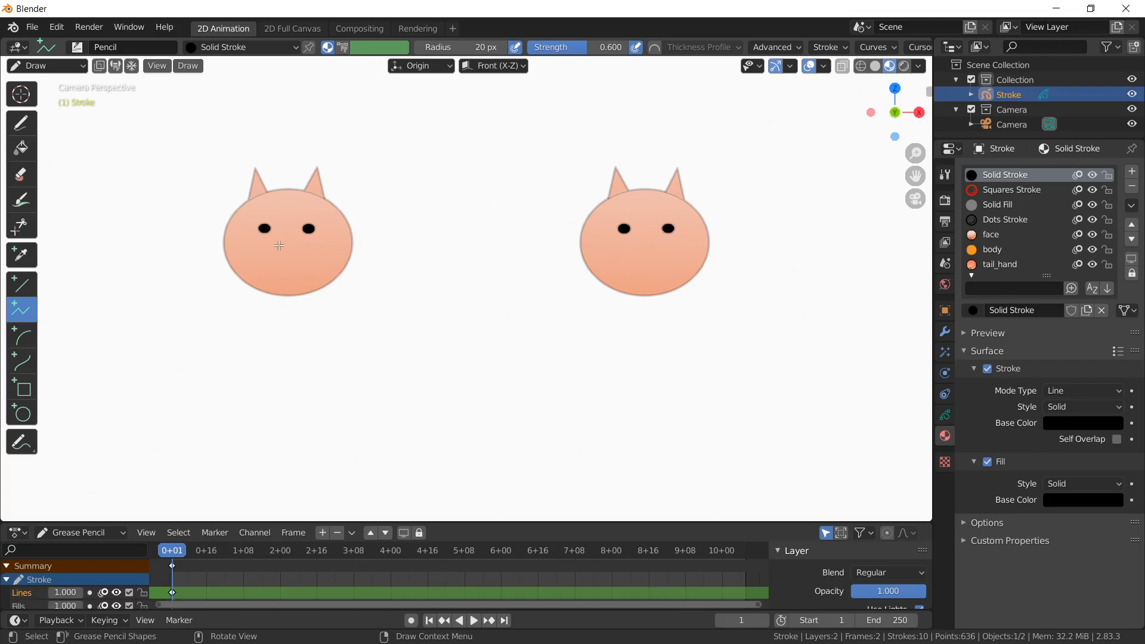
click(279, 245)
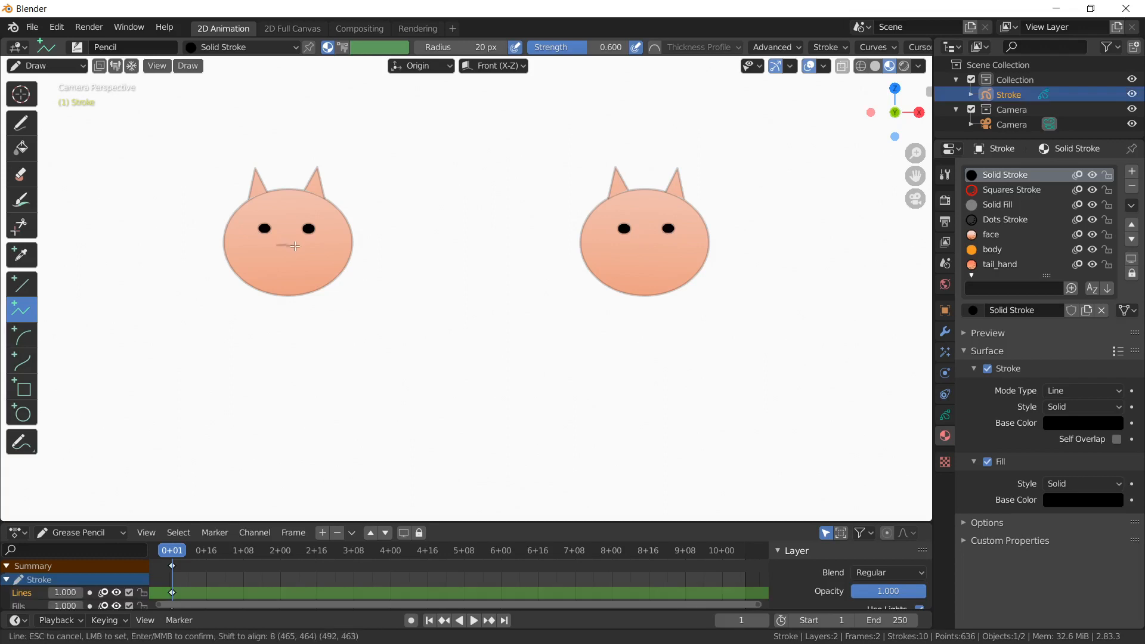
click(299, 246)
drag(299, 245, 299, 242)
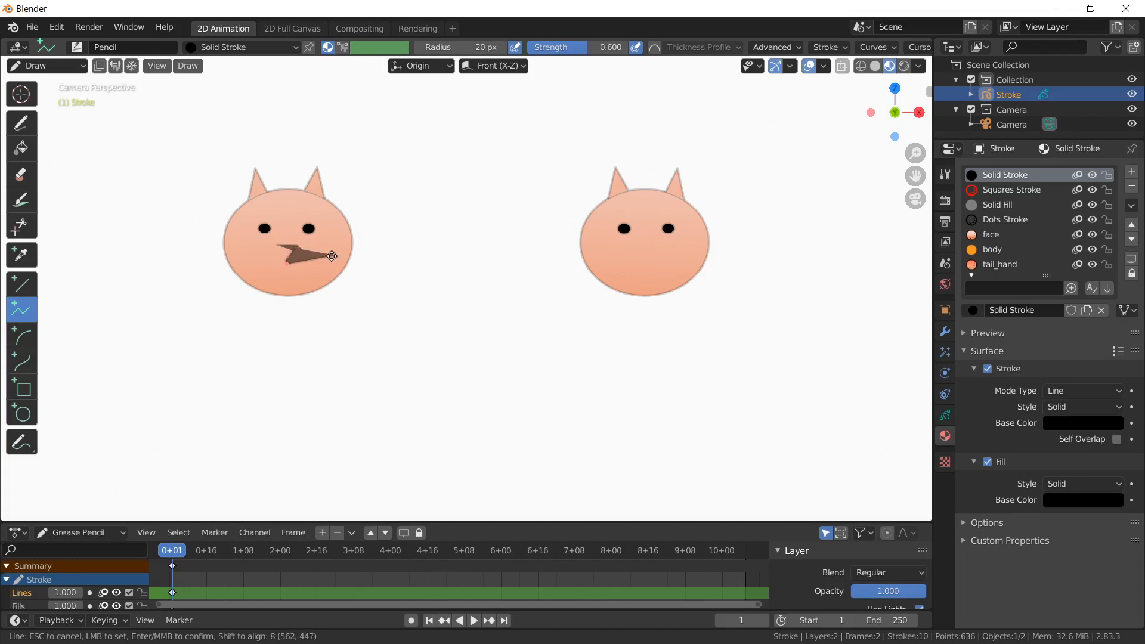
key(Return)
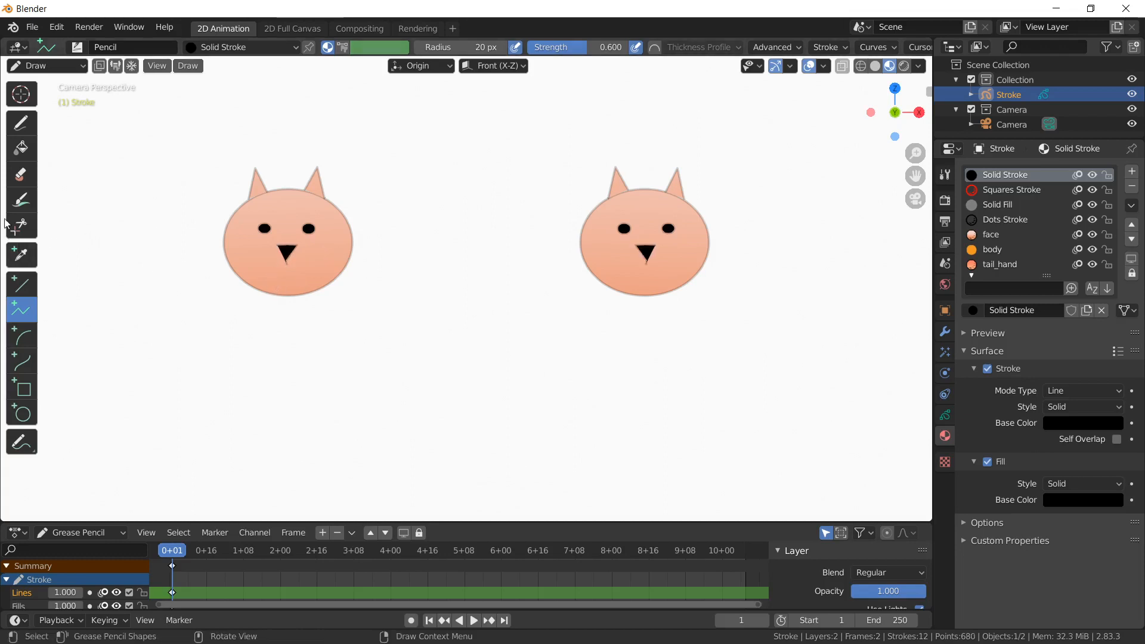
Trim the excess line ends at the nose's lower tip with the Cutter tool
click(19, 225)
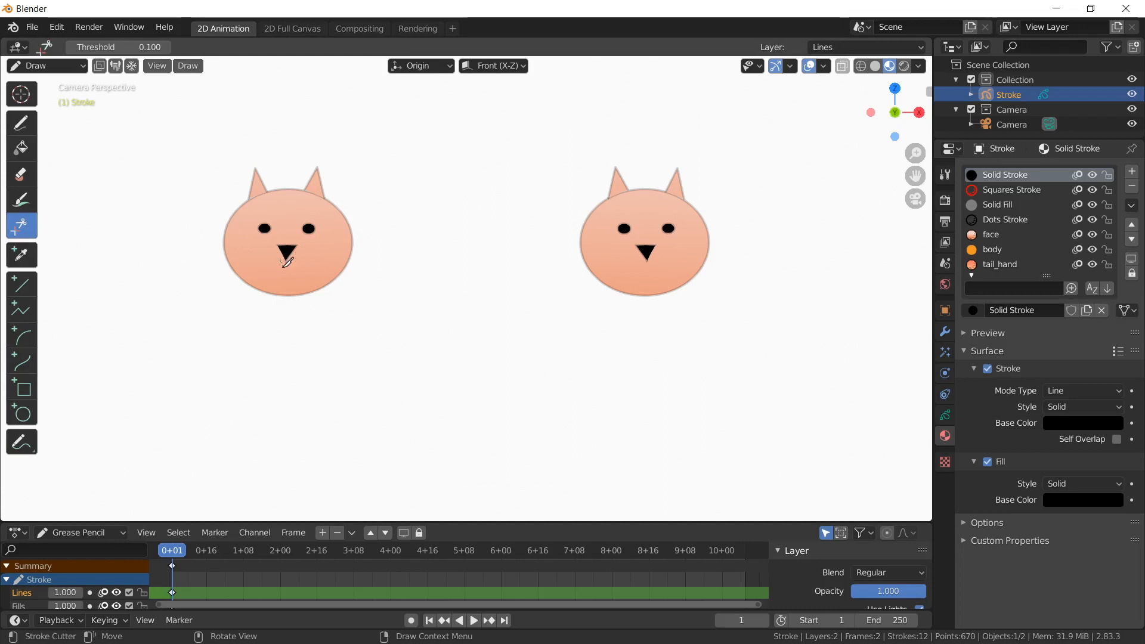
drag(281, 260, 289, 261)
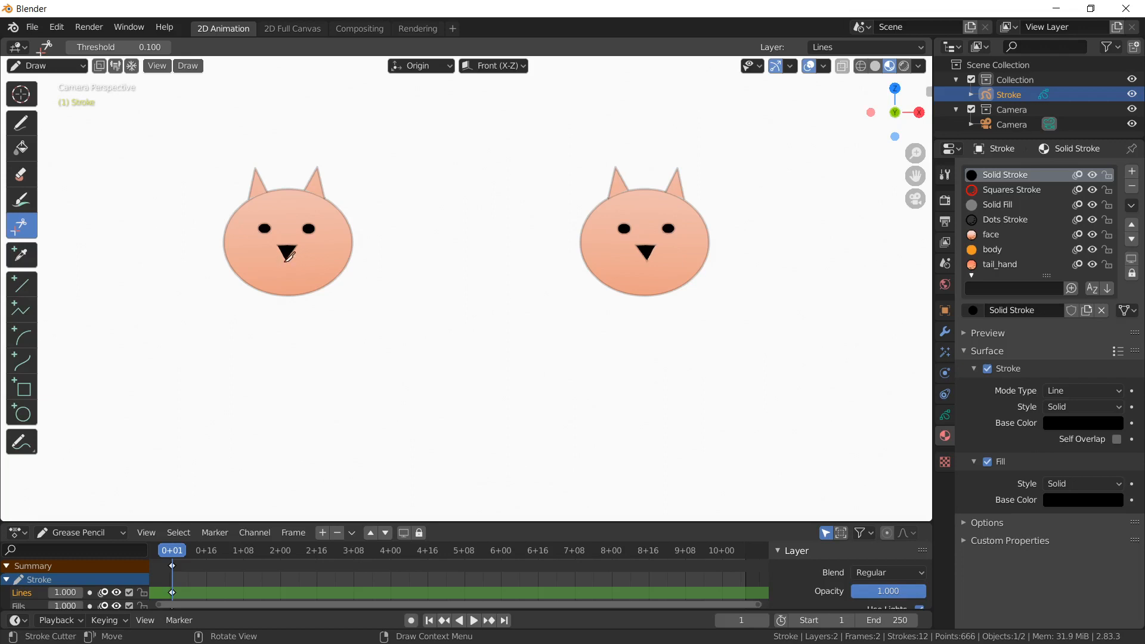
drag(283, 262, 292, 261)
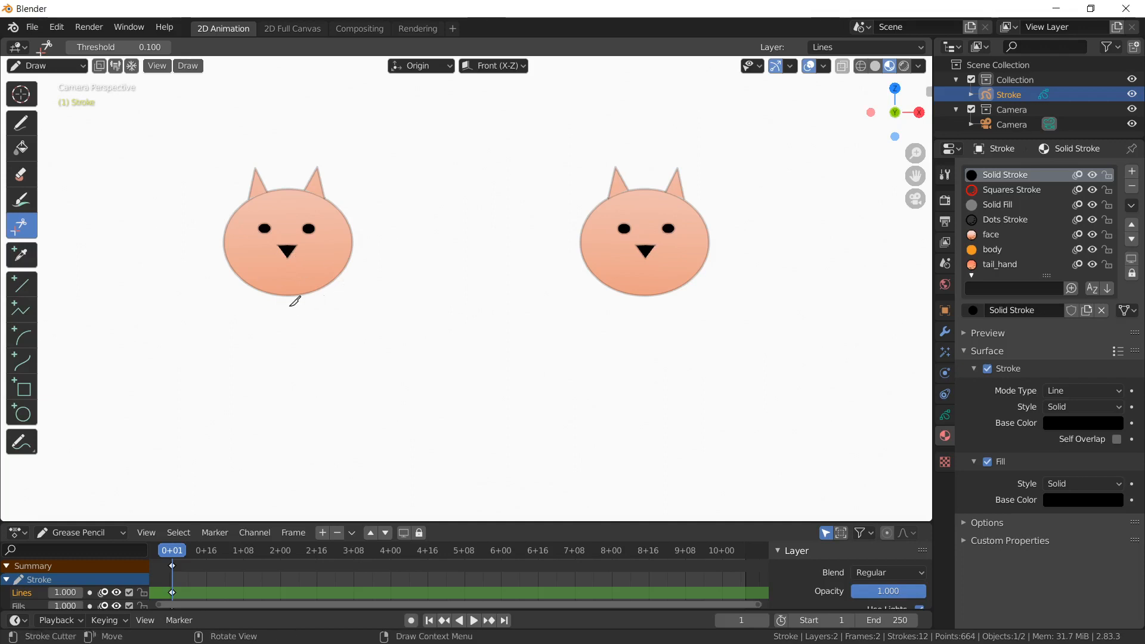
click(19, 339)
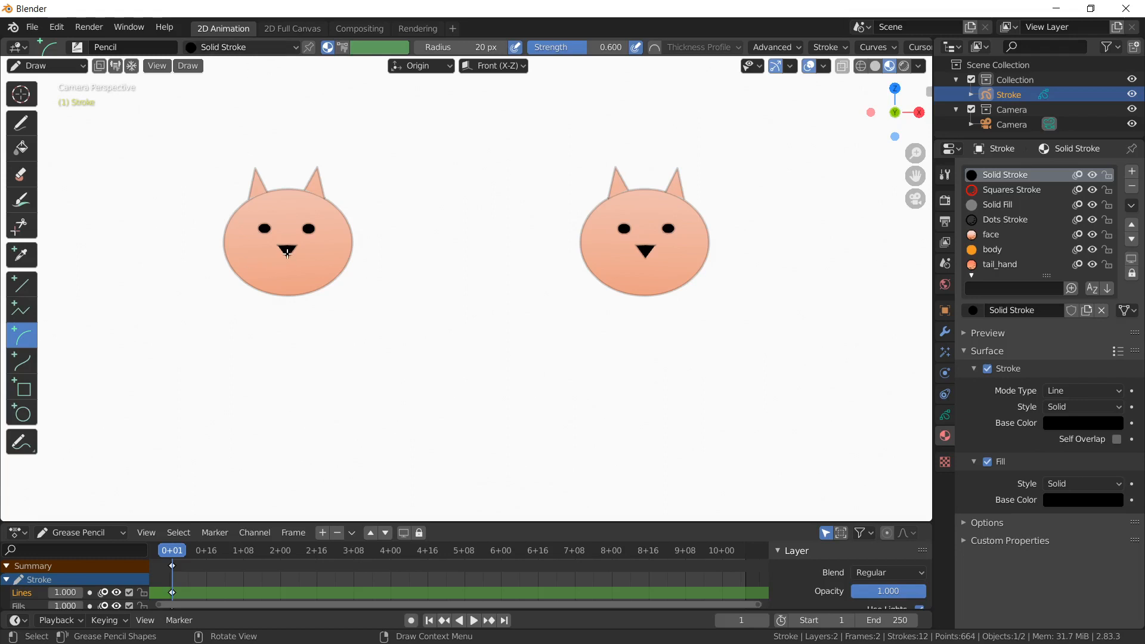
drag(287, 256, 270, 268)
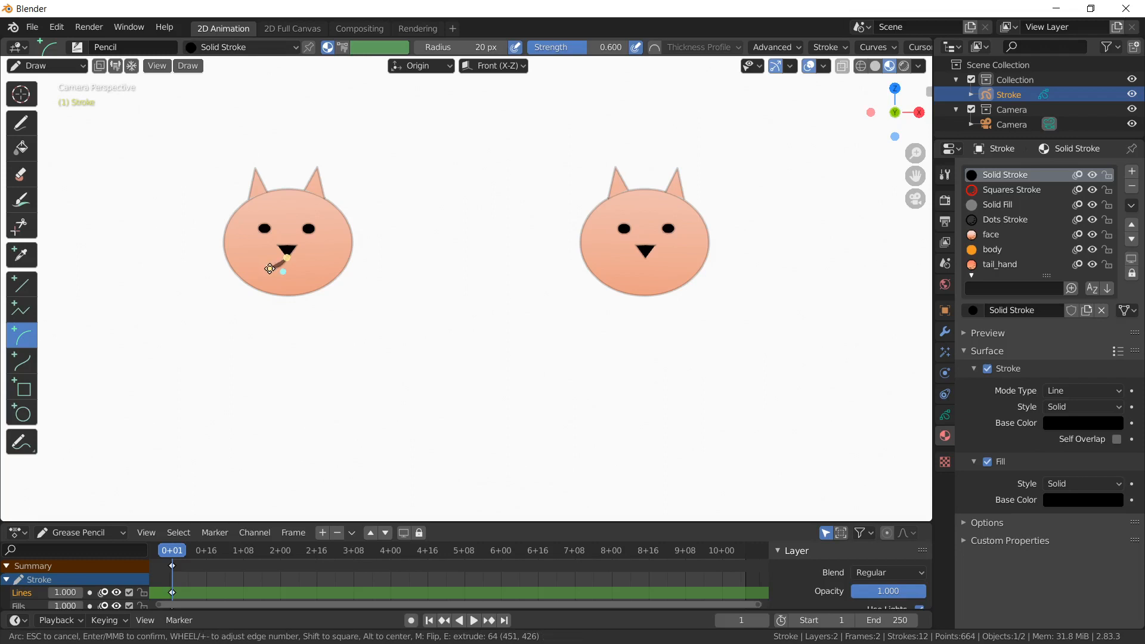
key(Escape)
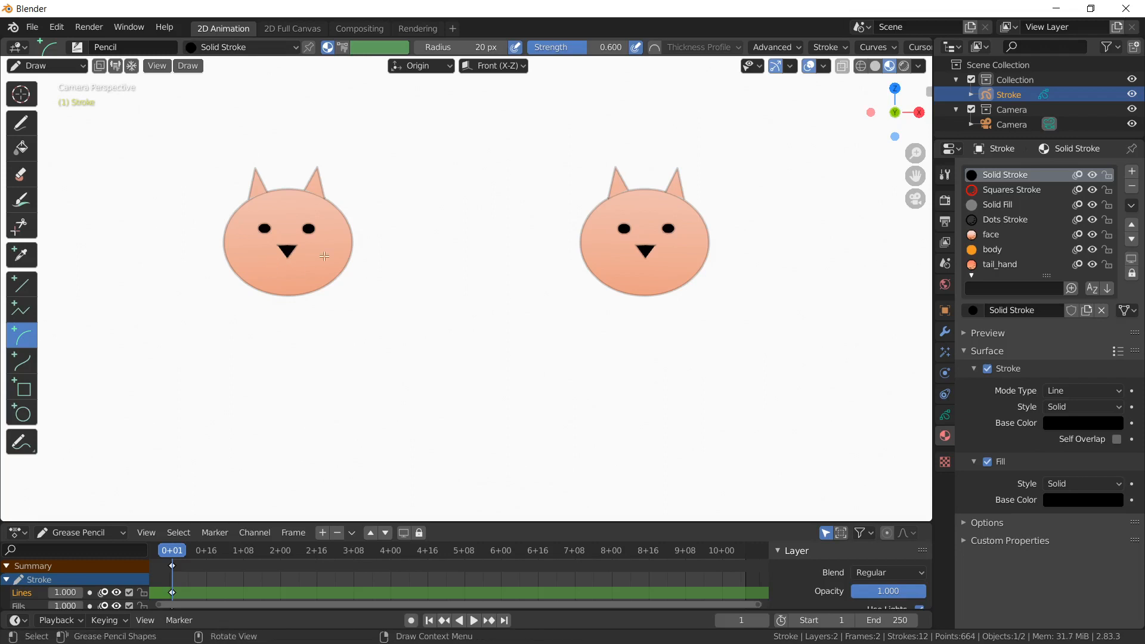
click(245, 51)
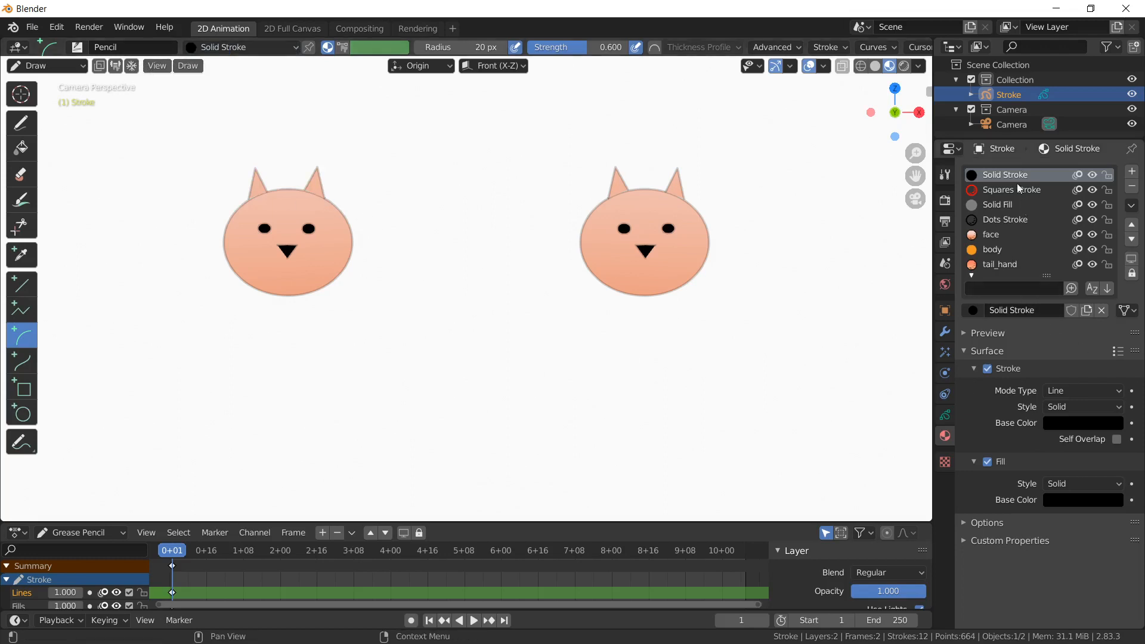
click(985, 462)
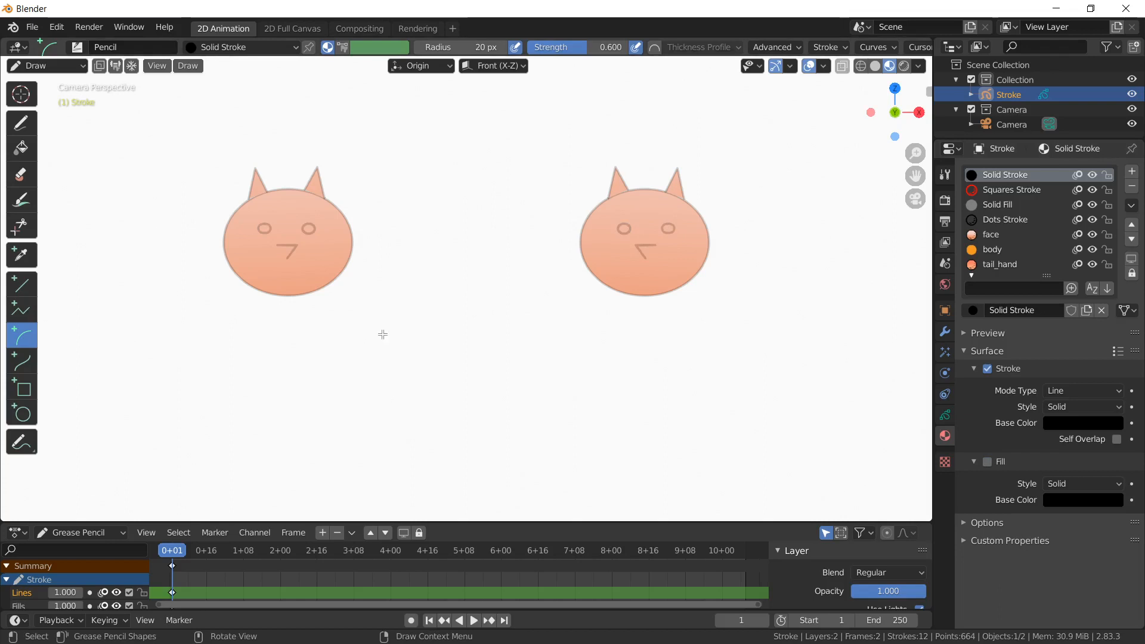
click(987, 462)
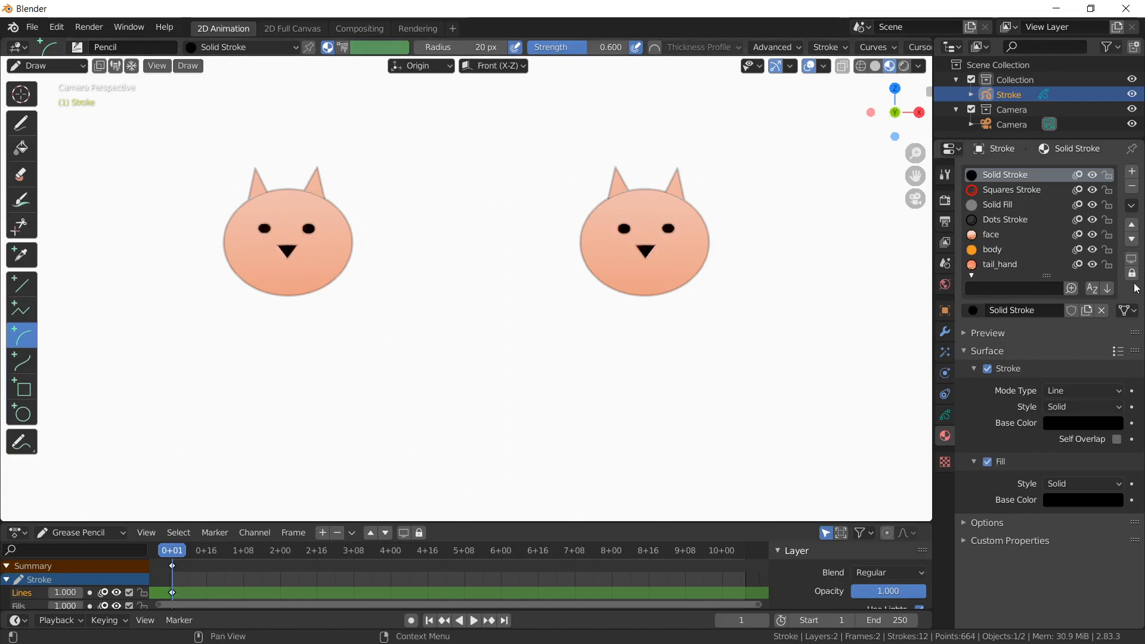
Add a new material slot with a new material and name it nose
click(1131, 187)
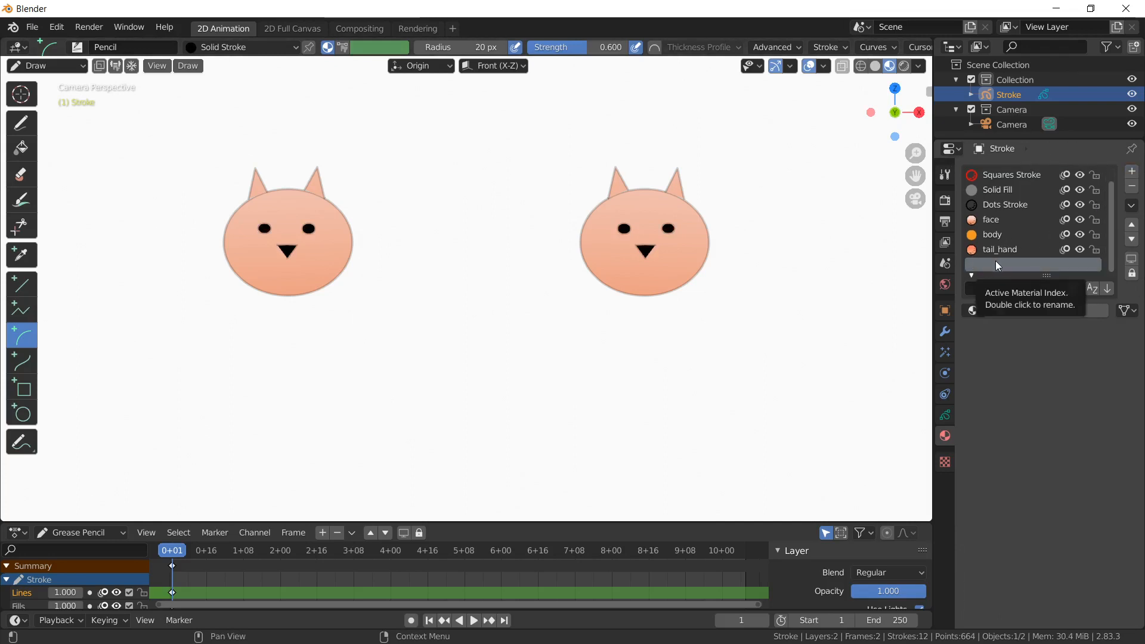
click(1017, 310)
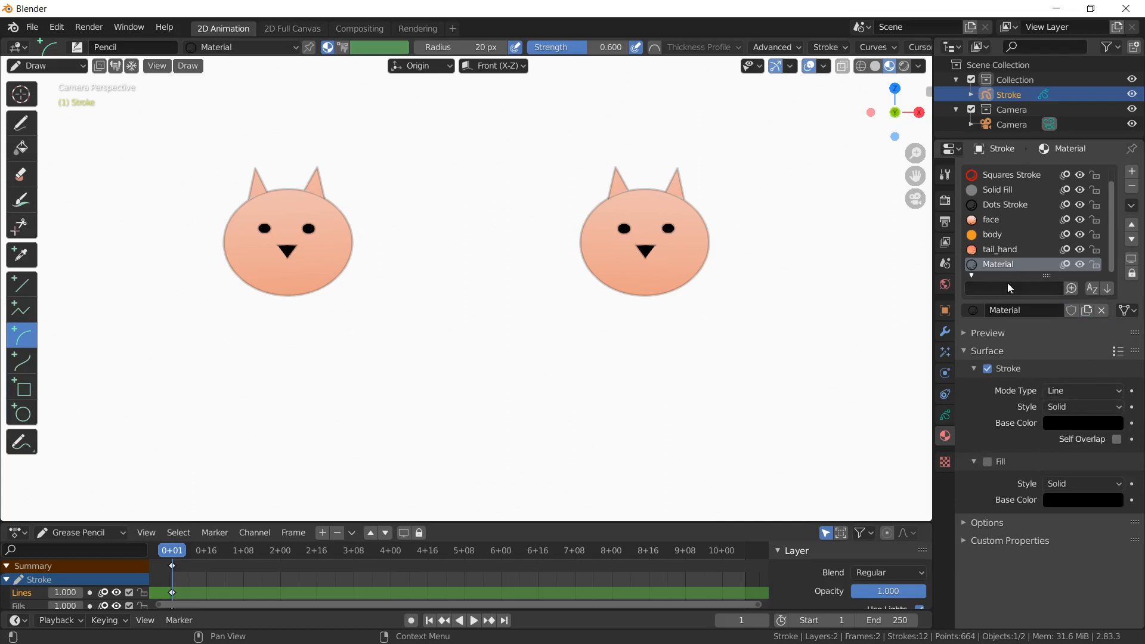
double_click(1000, 263)
text(nose)
key(Return)
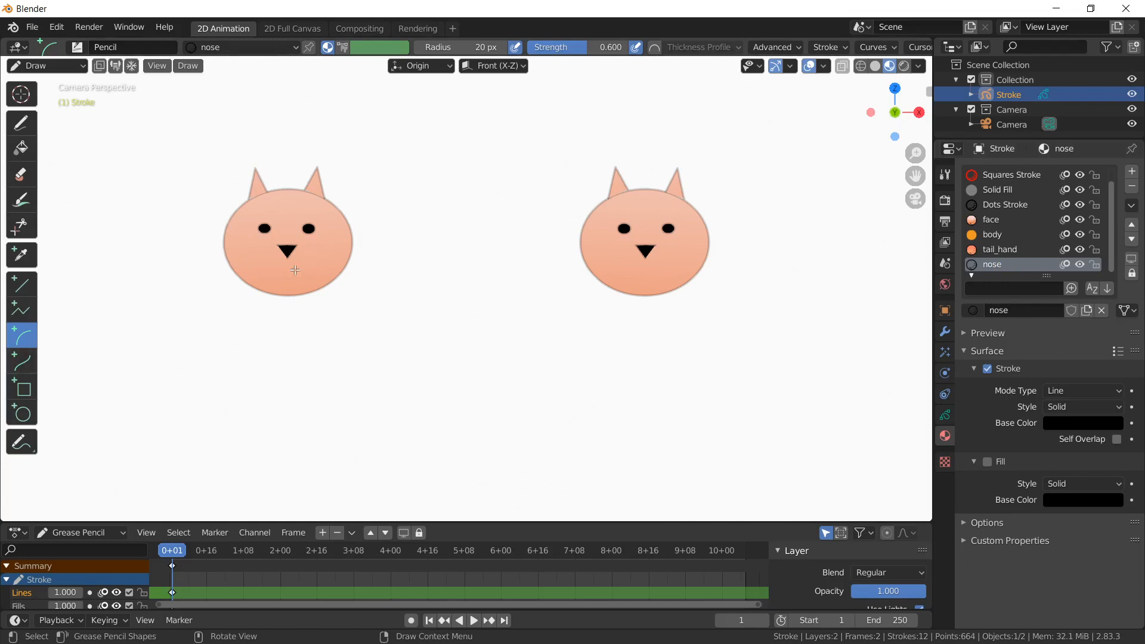
Draw two mirrored curved mouth lines with the Arc tool, running outward from the nose tip of the original face, using the nose material
drag(287, 257, 269, 268)
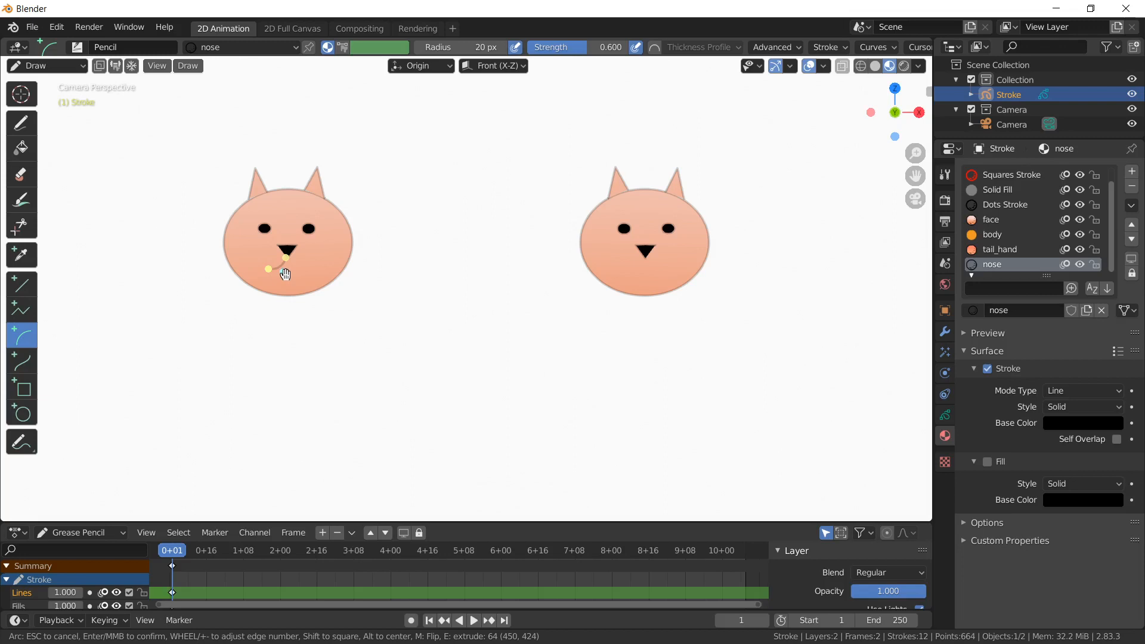
drag(285, 273, 290, 276)
key(Return)
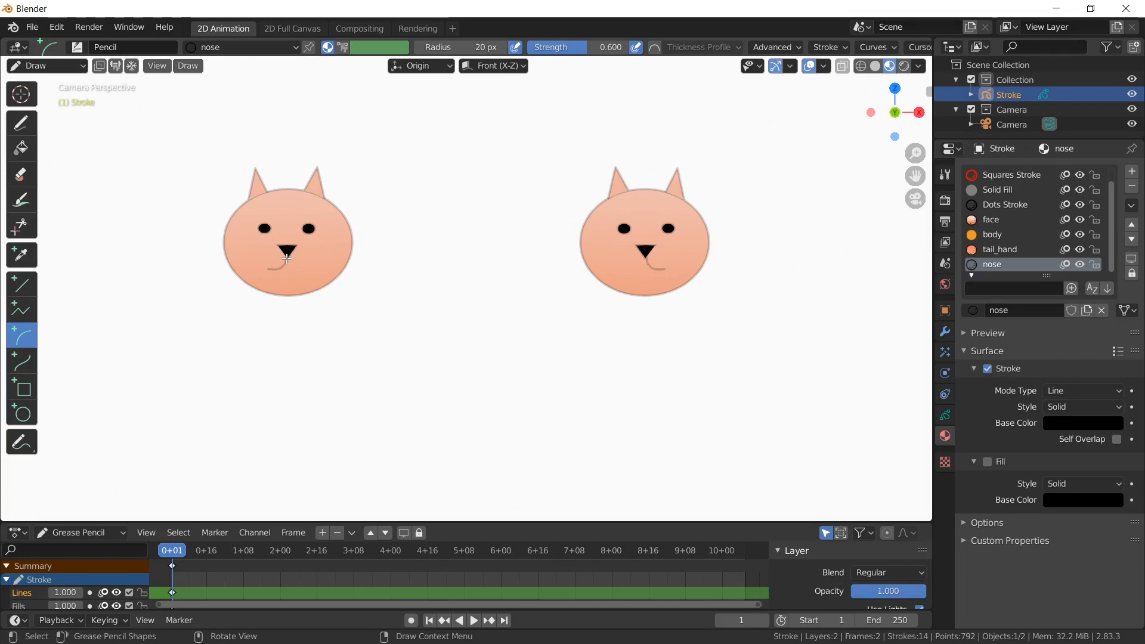
drag(287, 260, 306, 274)
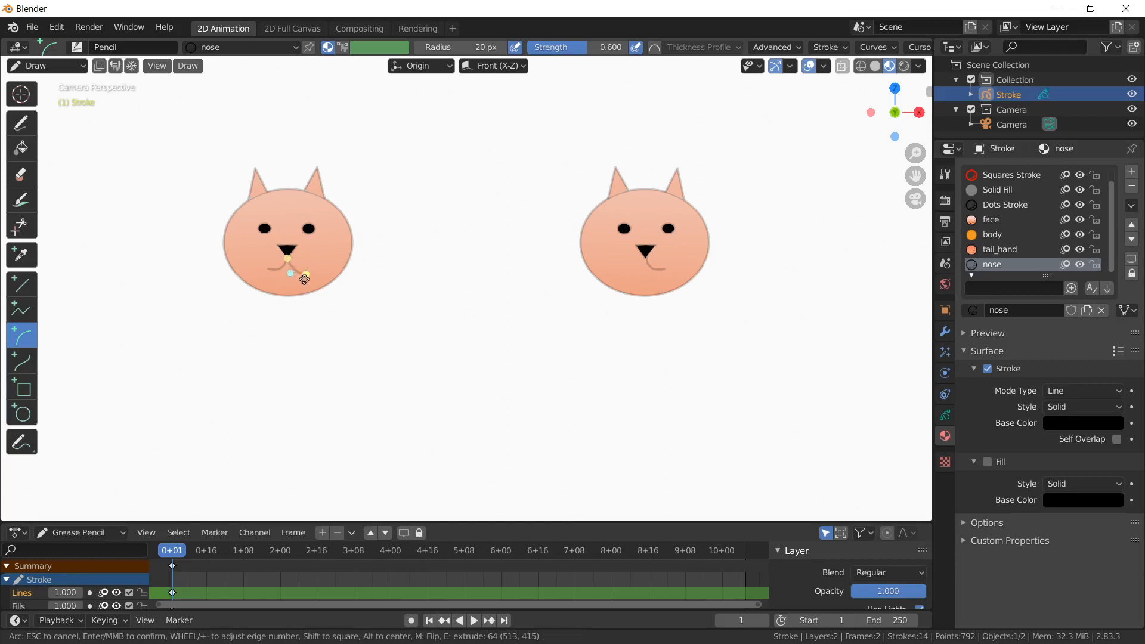
drag(305, 274, 307, 268)
key(Return)
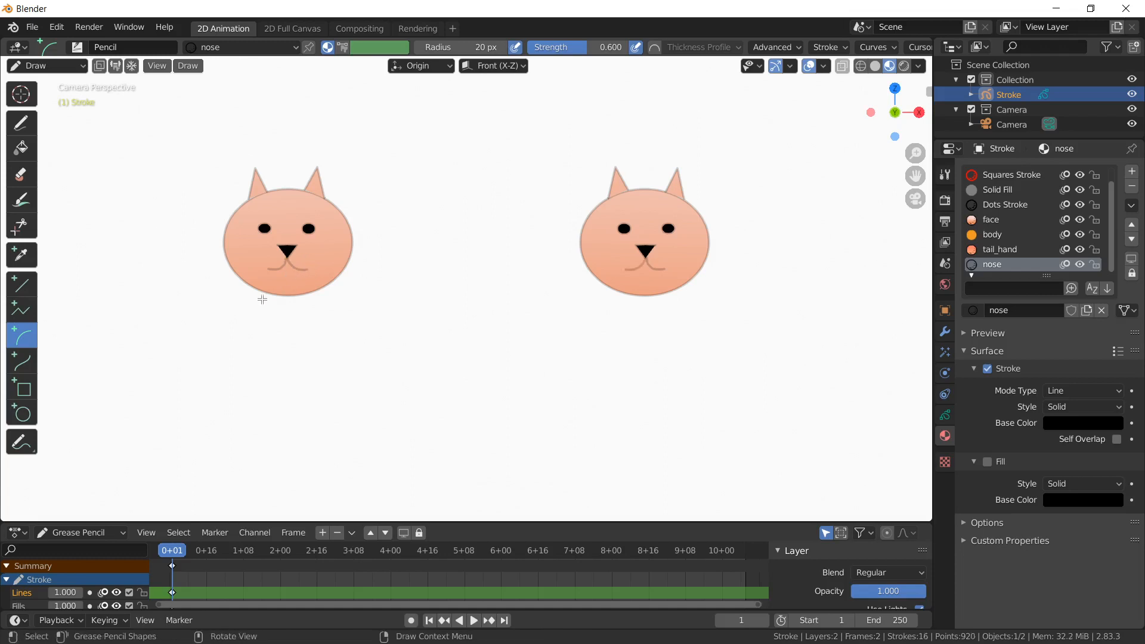
click(1075, 427)
key(Escape)
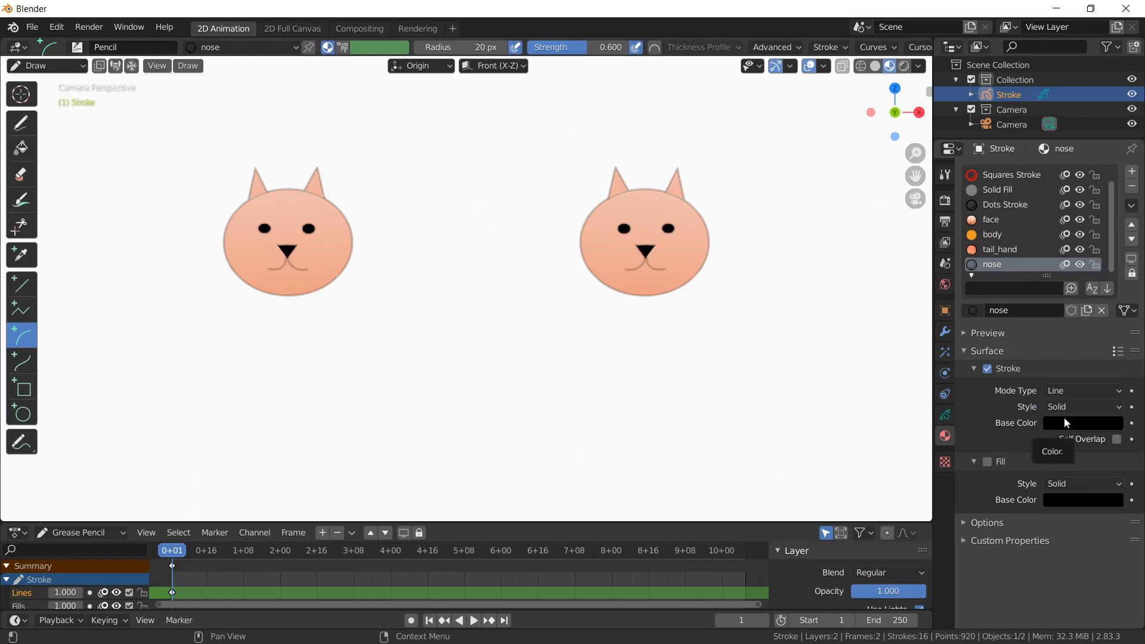
click(1078, 407)
click(1078, 408)
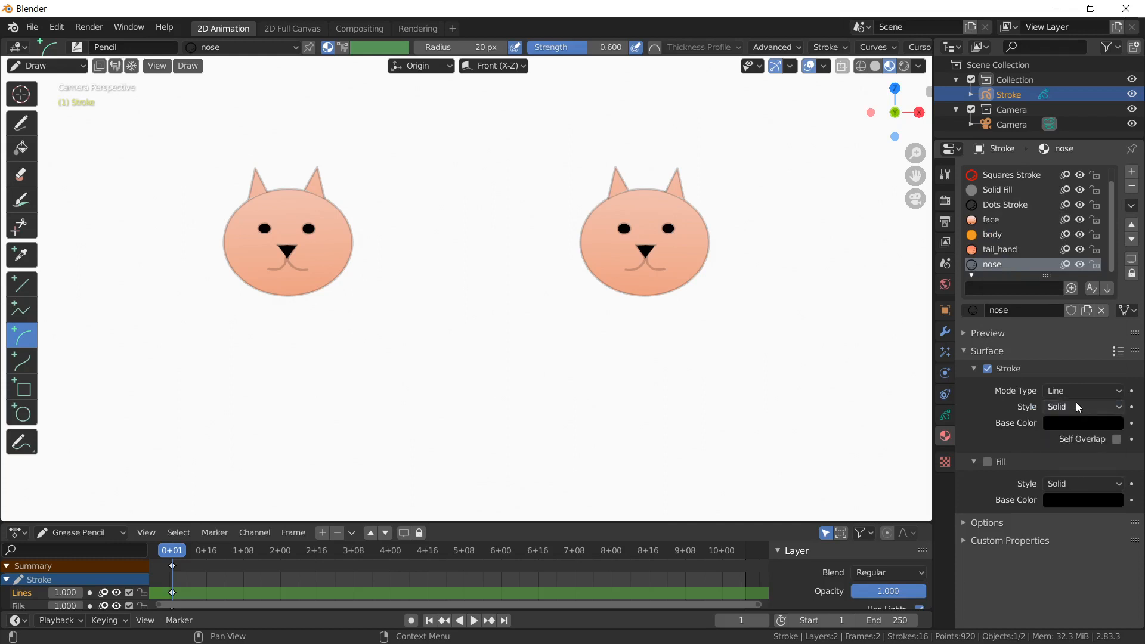
click(268, 47)
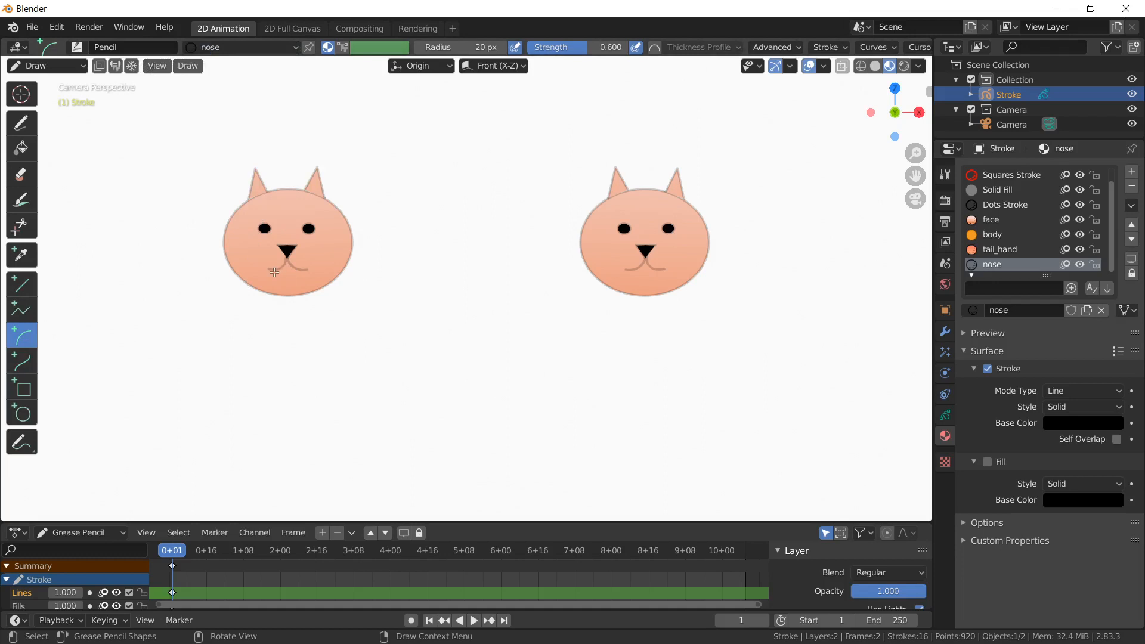
Draw a downward-bulging lower lip arc between the two mouth lines and trim its excess end with the Cutter tool
mouse_move(274, 270)
mouse_down()
mouse_move(276, 281)
mouse_move(301, 267)
mouse_move(290, 293)
mouse_up()
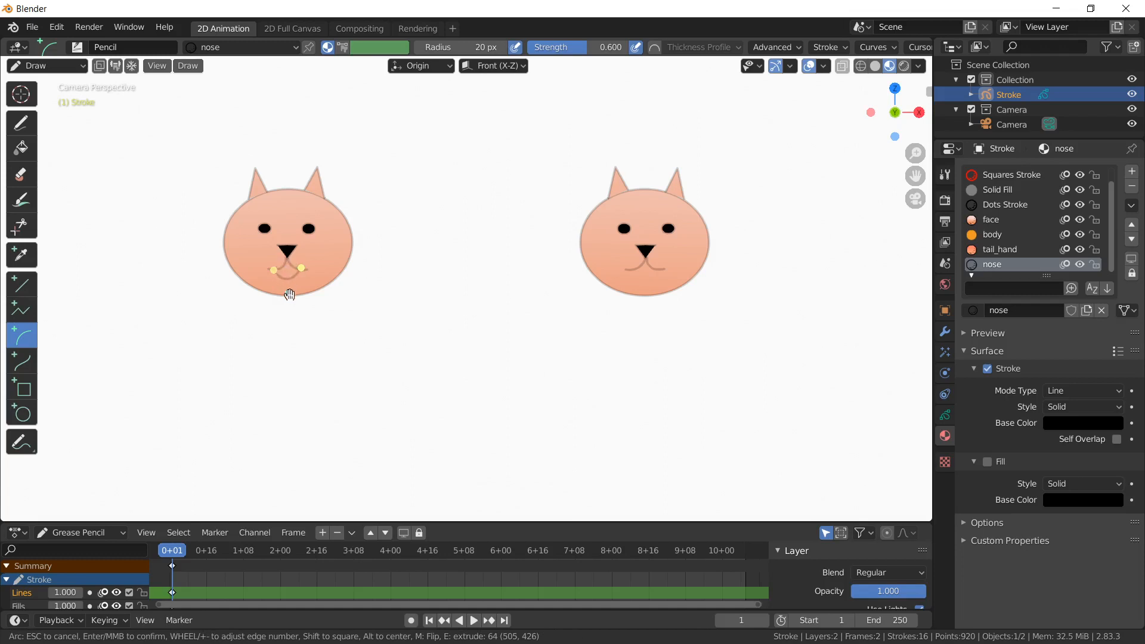
key(Return)
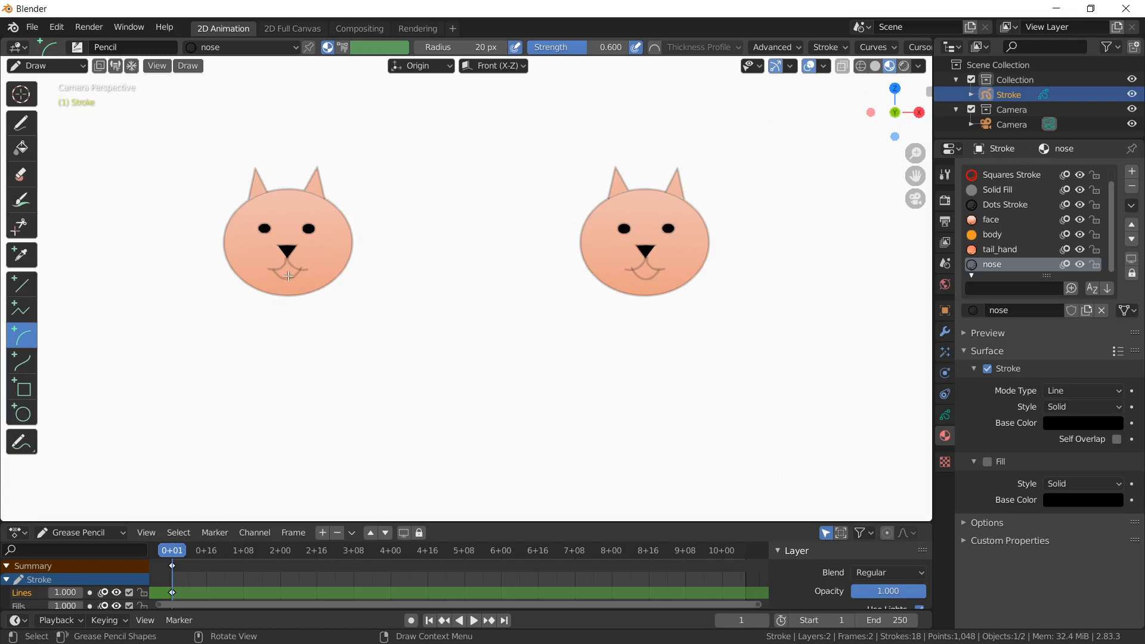
click(22, 225)
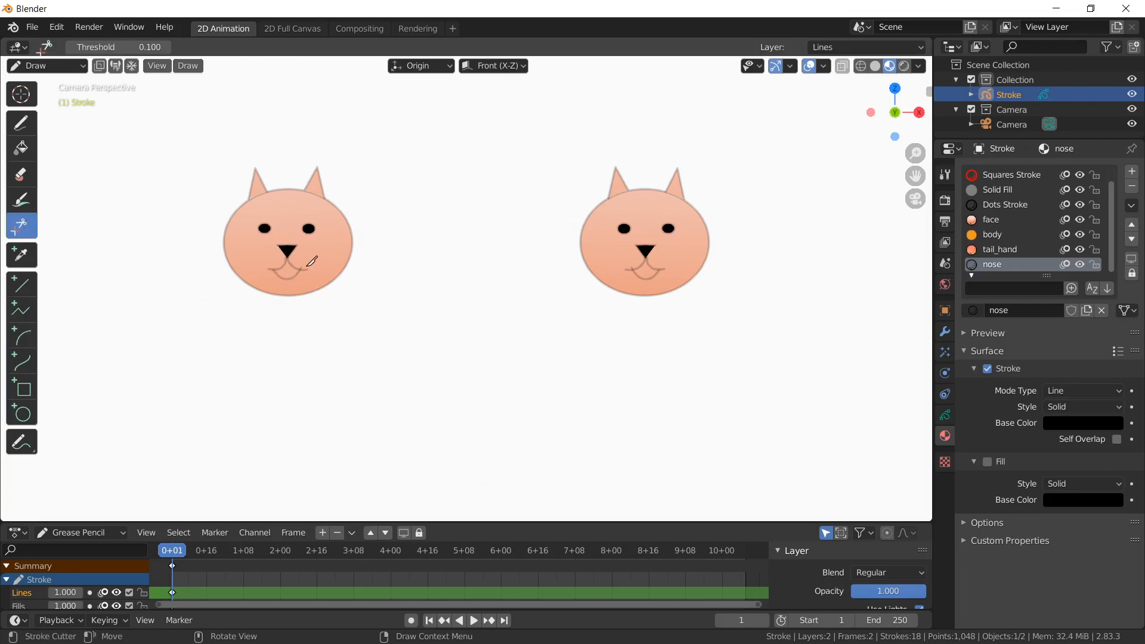
drag(297, 266, 305, 267)
Draw the left side of the body with the Arc tool, bulging outward from beneath the original face to the body's bottom centre
click(19, 334)
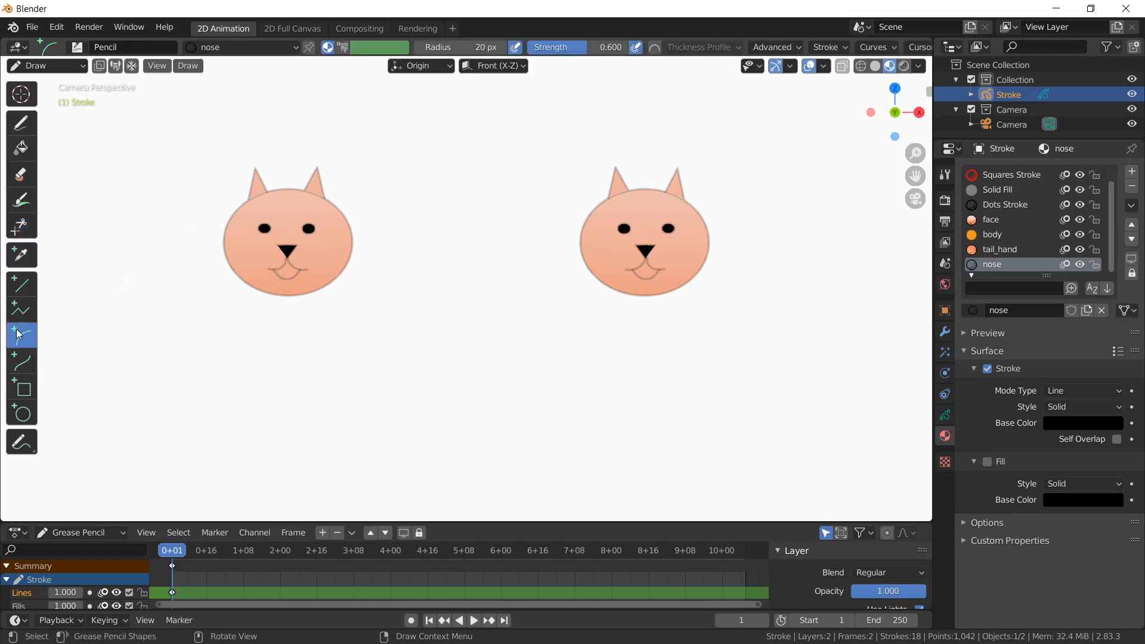
click(244, 49)
drag(267, 293, 288, 406)
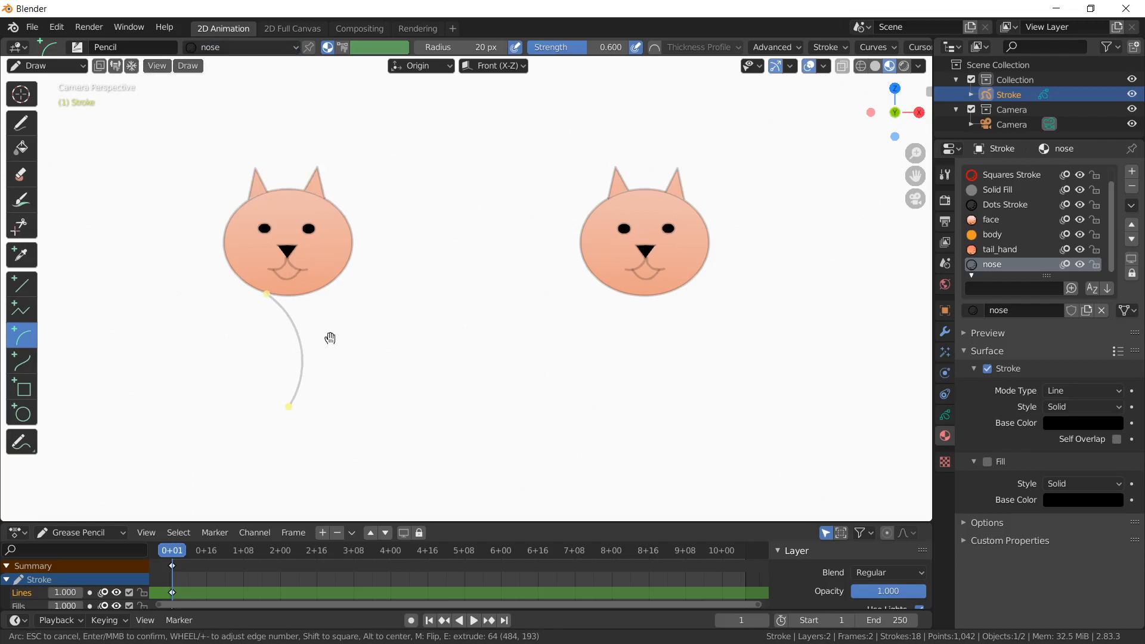
drag(330, 334, 153, 406)
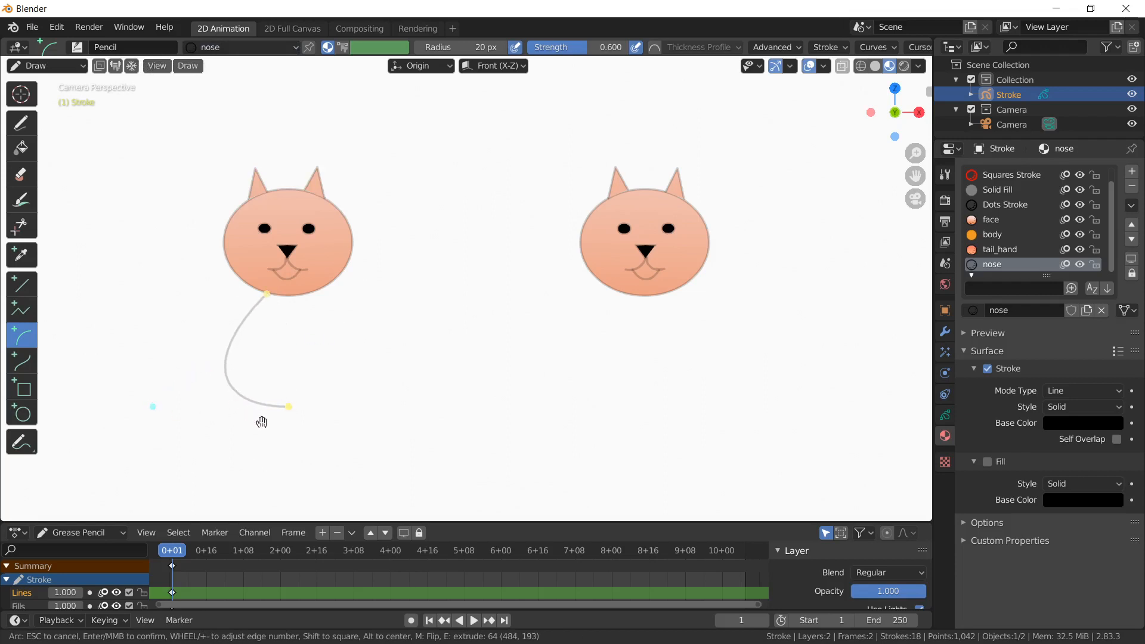
drag(292, 406, 314, 416)
key(Return)
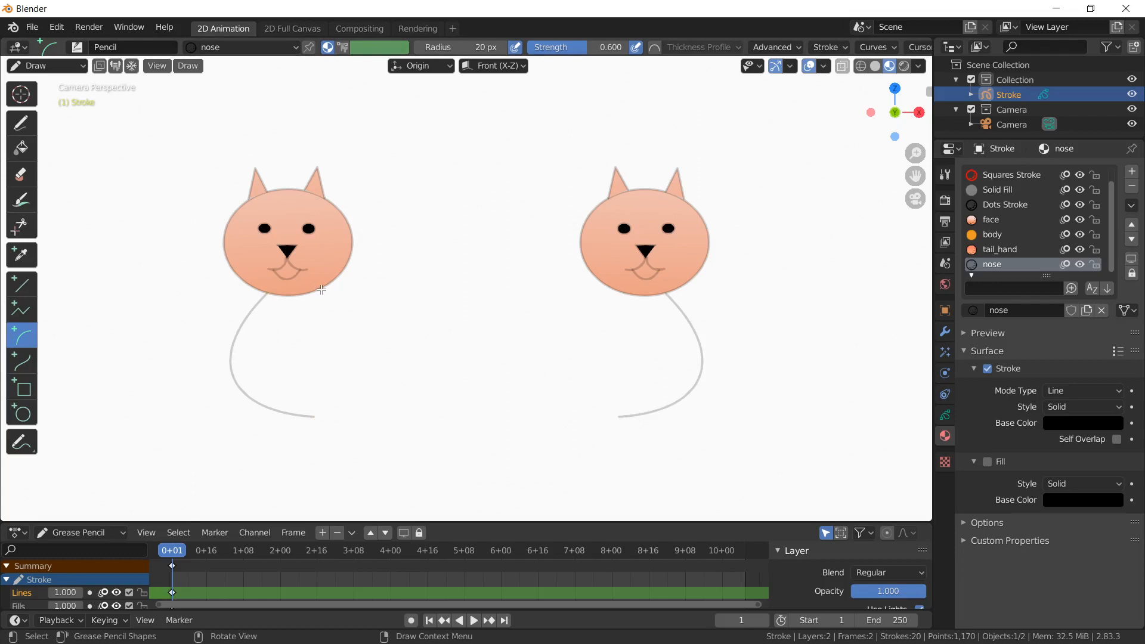
Draw the right side of the body as an outward-bulging arc from the chin, joining the left side's lower end to close the outline
mouse_move(320, 289)
mouse_down()
mouse_move(350, 368)
mouse_move(342, 412)
mouse_move(323, 409)
mouse_up()
drag(345, 334, 414, 379)
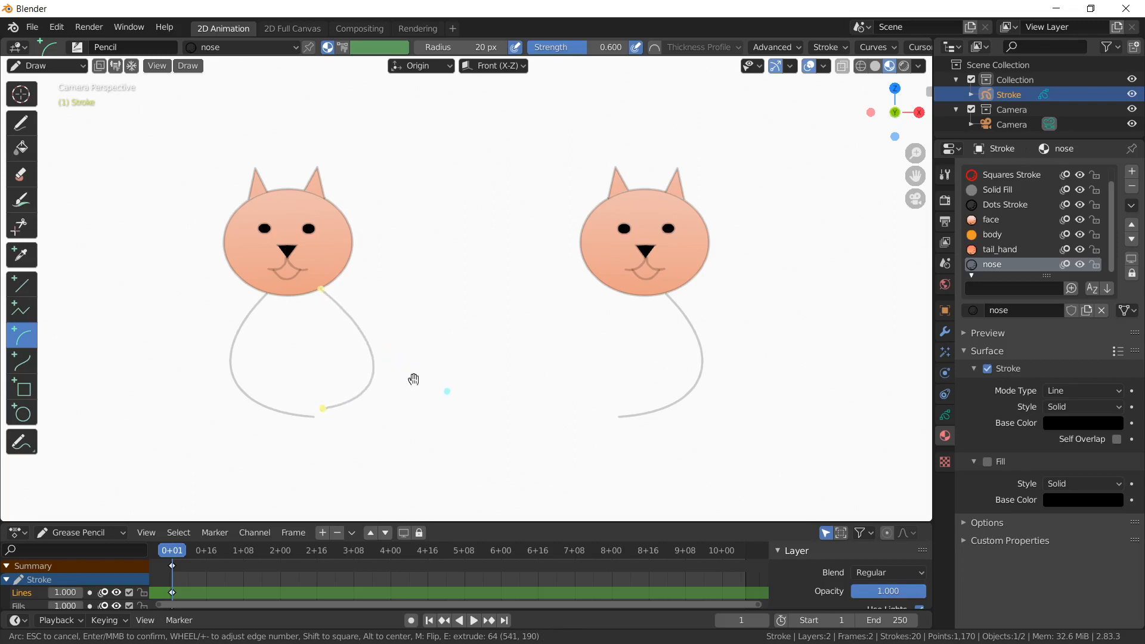
drag(338, 395, 337, 392)
drag(334, 401, 315, 416)
drag(386, 355, 406, 346)
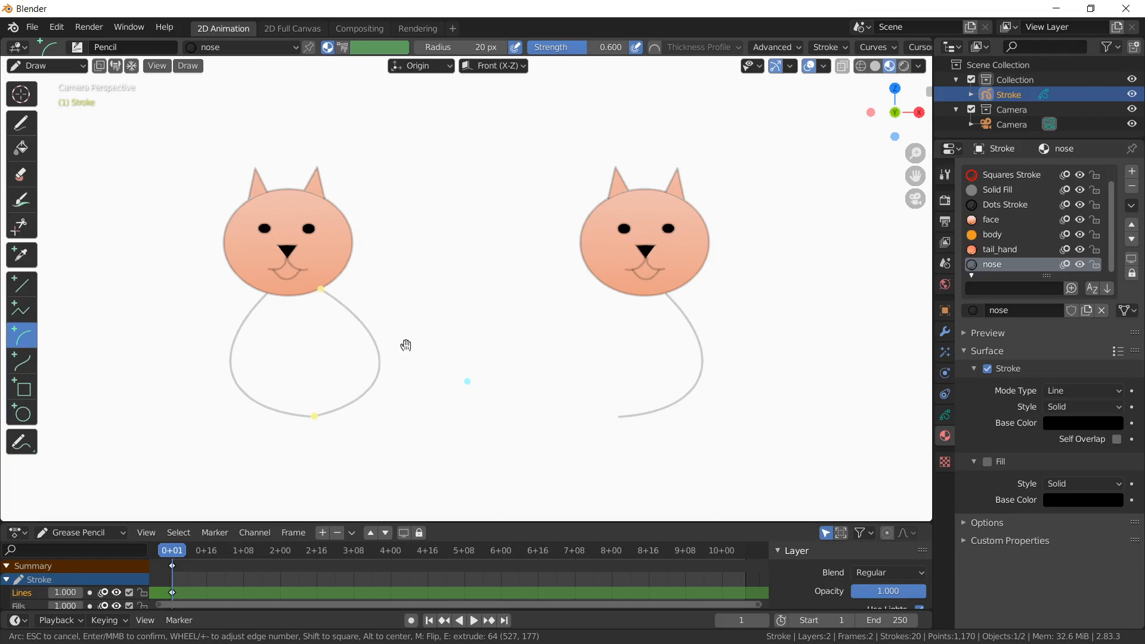
key(Return)
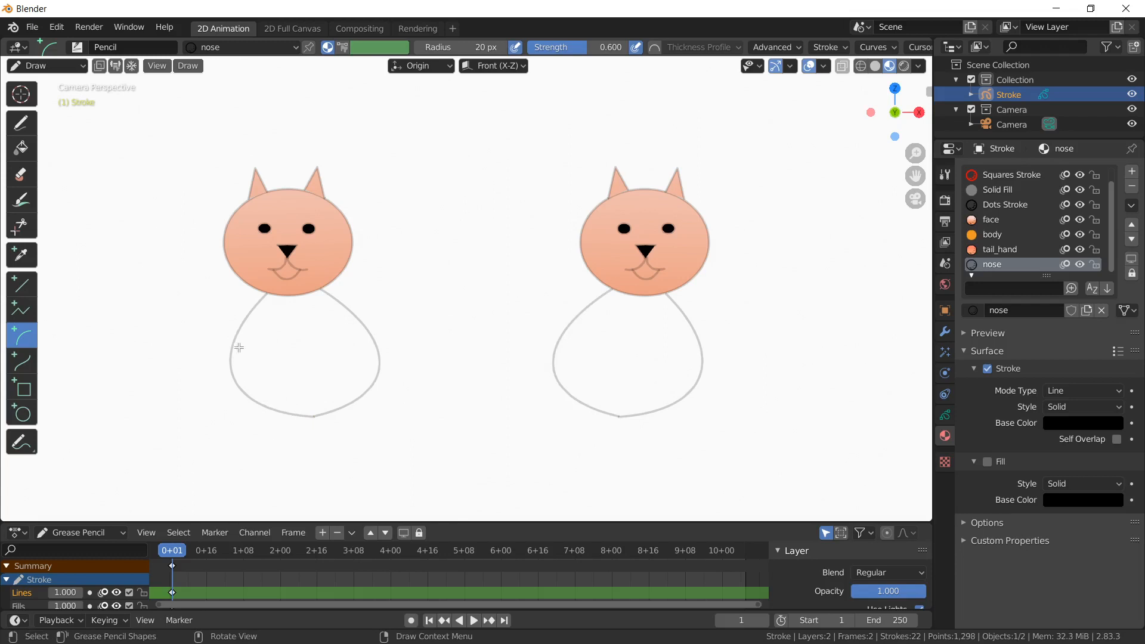
click(68, 64)
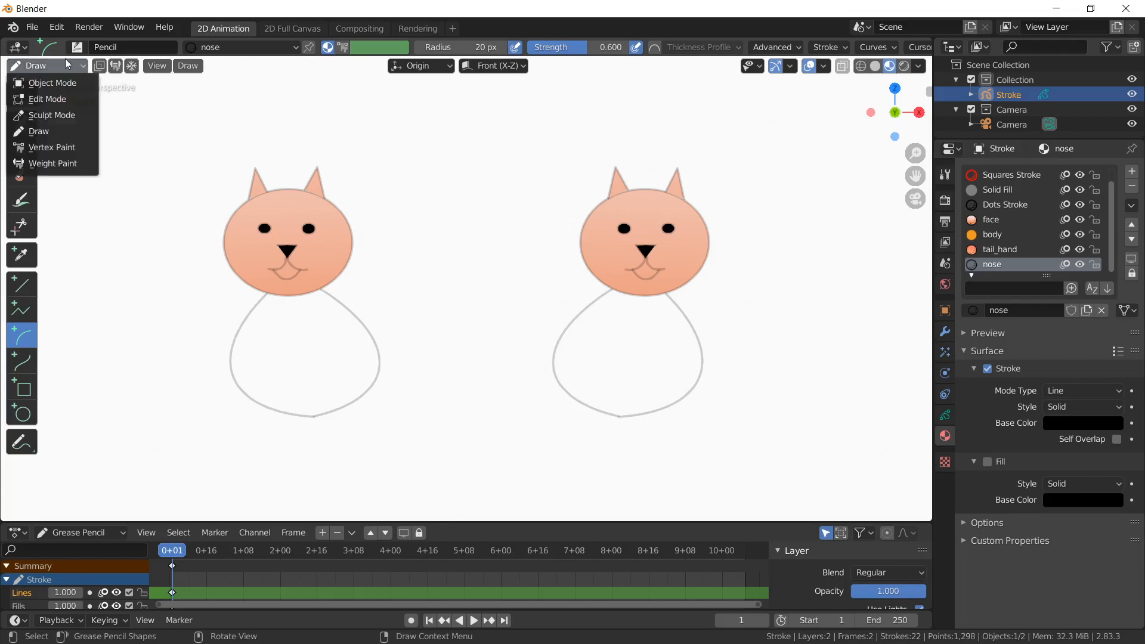
click(58, 99)
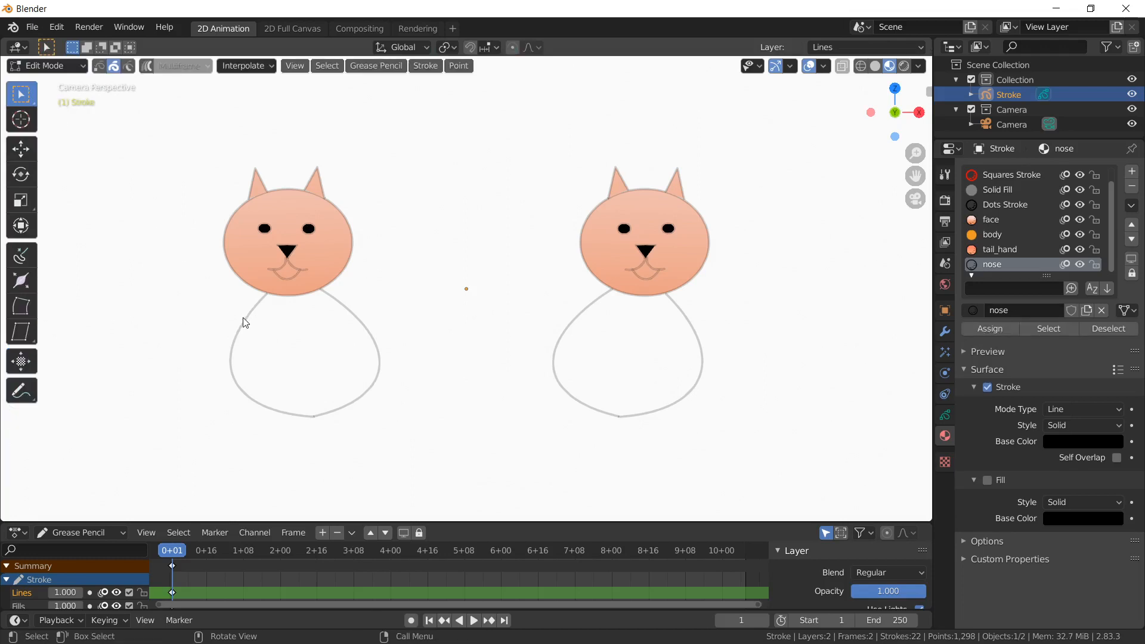
click(243, 322)
key(s)
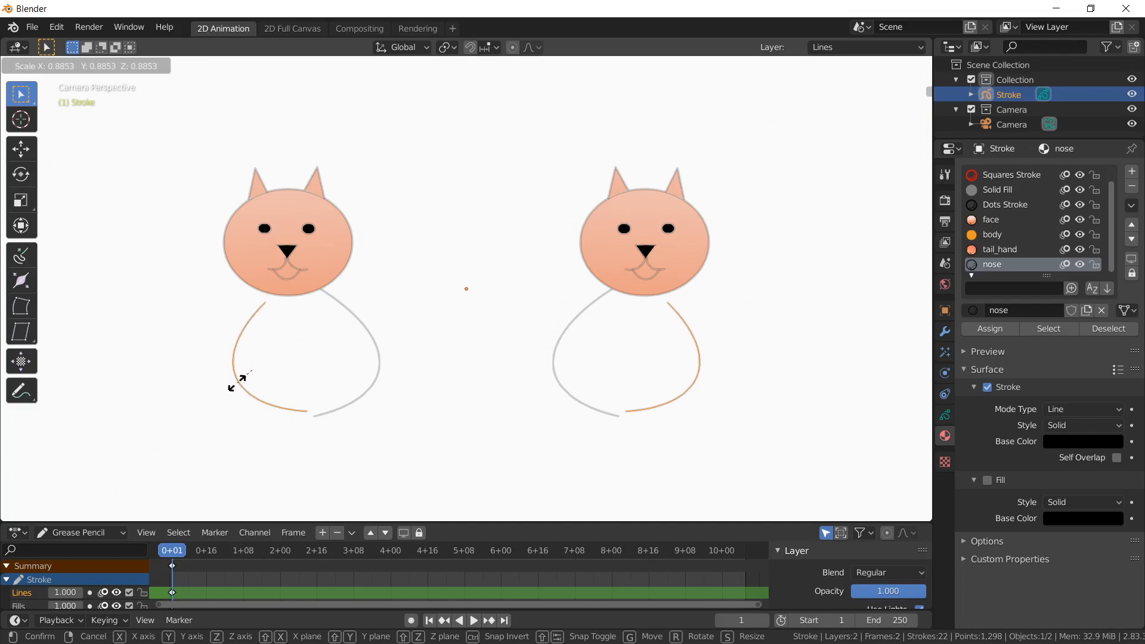
right_click(240, 380)
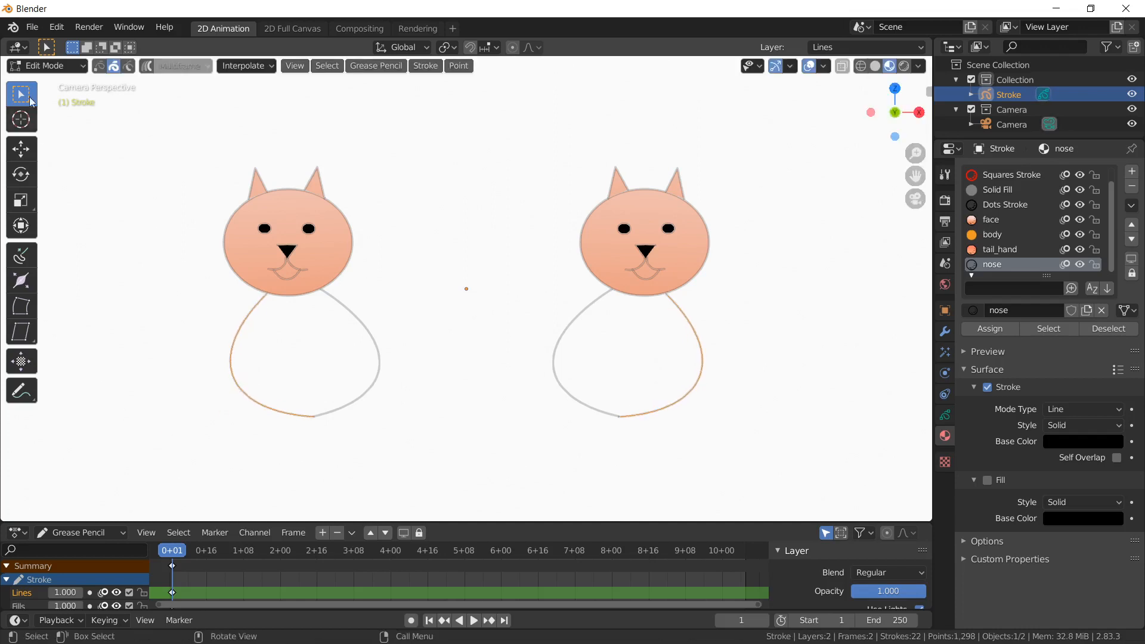
click(74, 64)
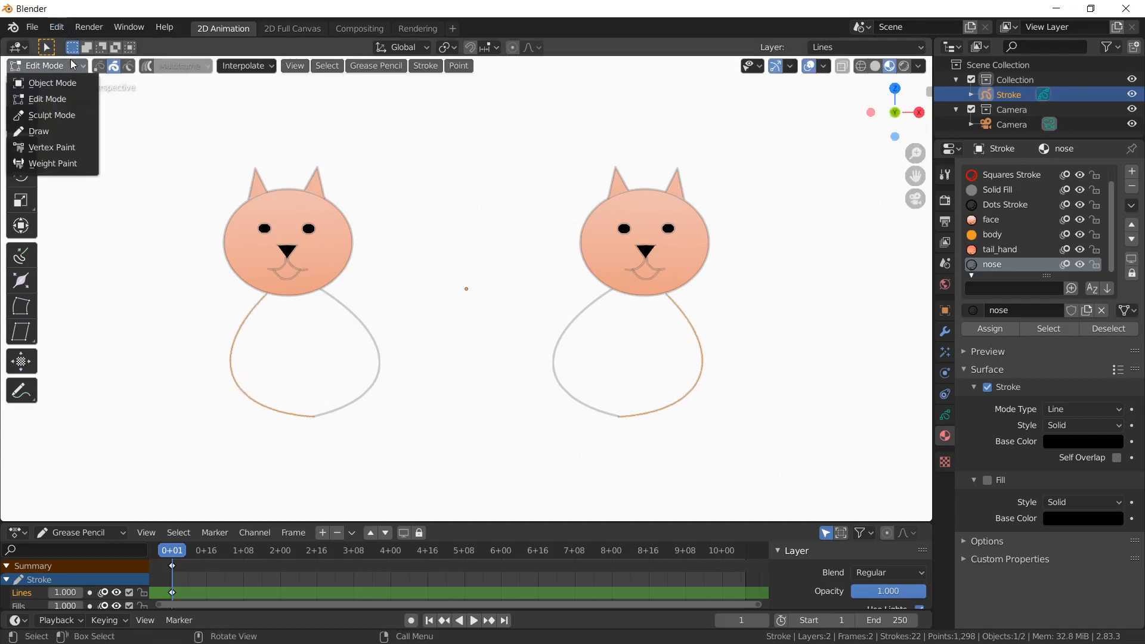
click(62, 130)
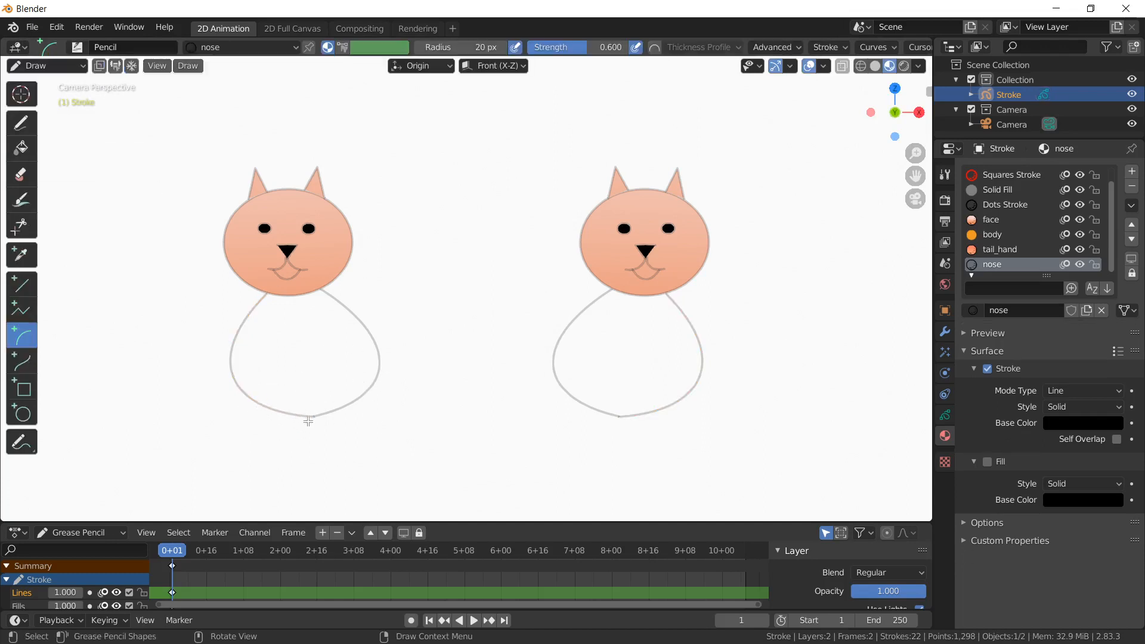
Fill the body outline beneath the original face with the orange body material using the Fill tool
click(20, 147)
click(244, 47)
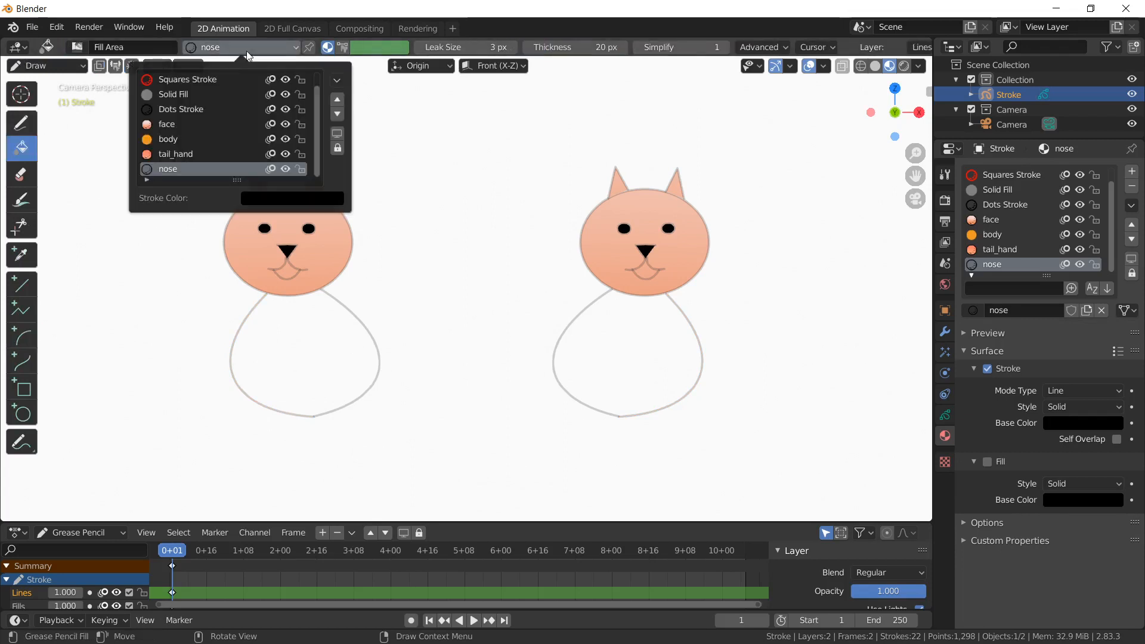
click(173, 140)
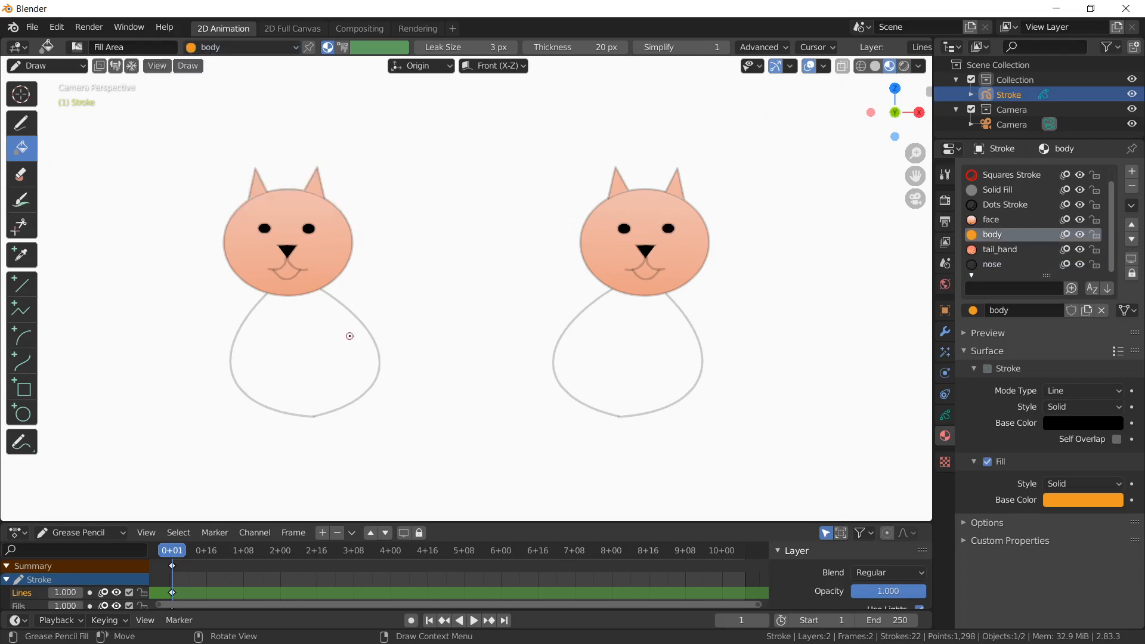
click(307, 351)
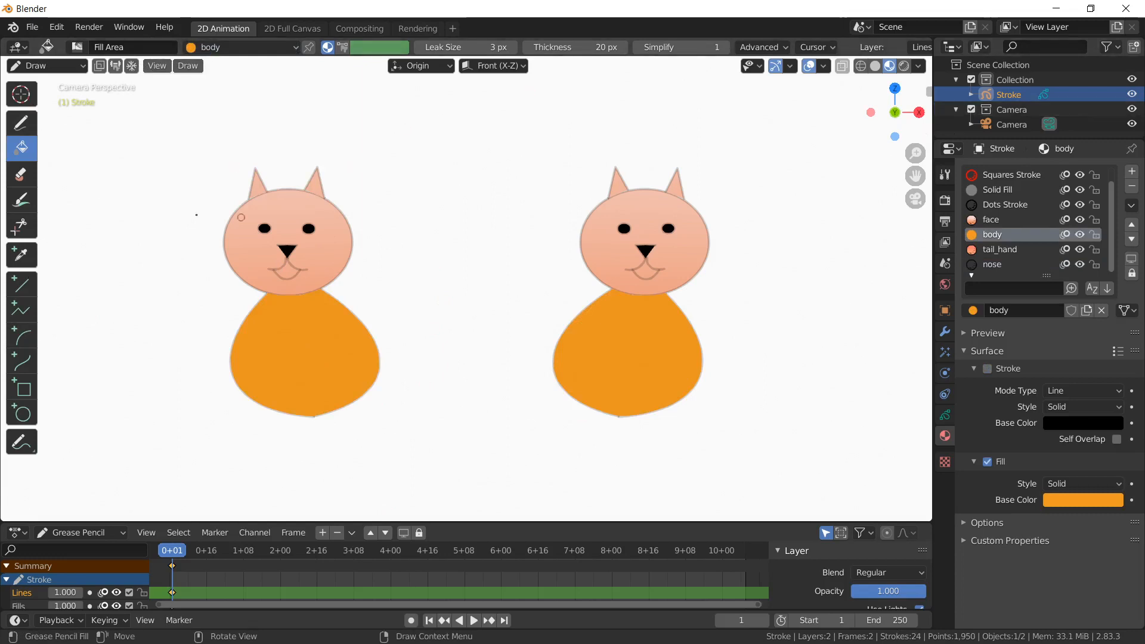
Activate the Curve tool and choose the tail_hand material for the next shapes
click(21, 340)
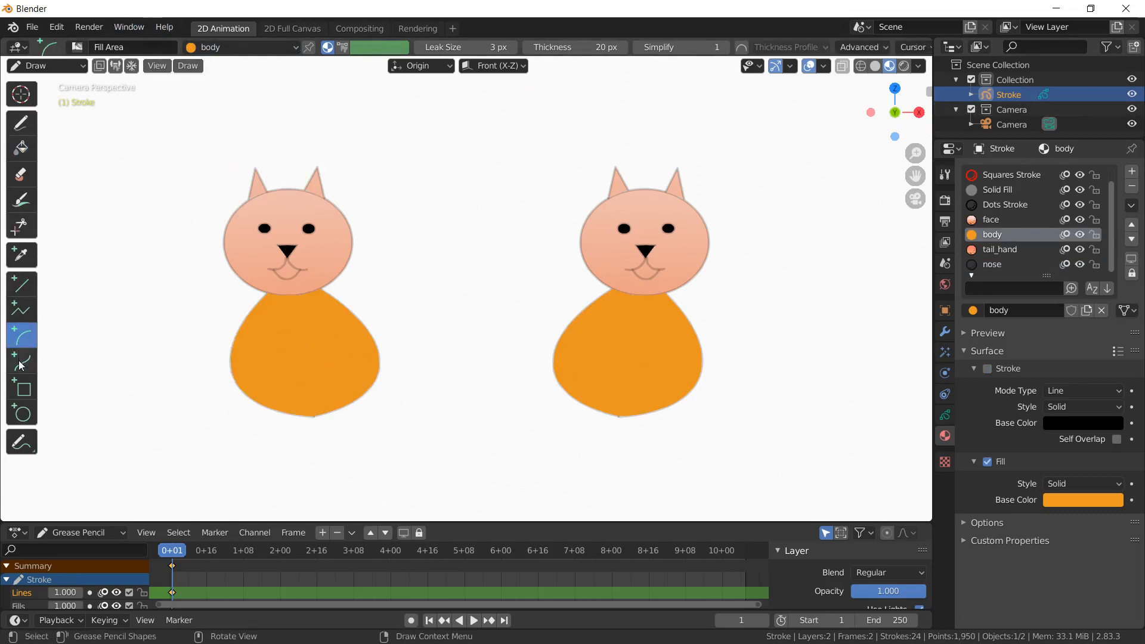
click(21, 361)
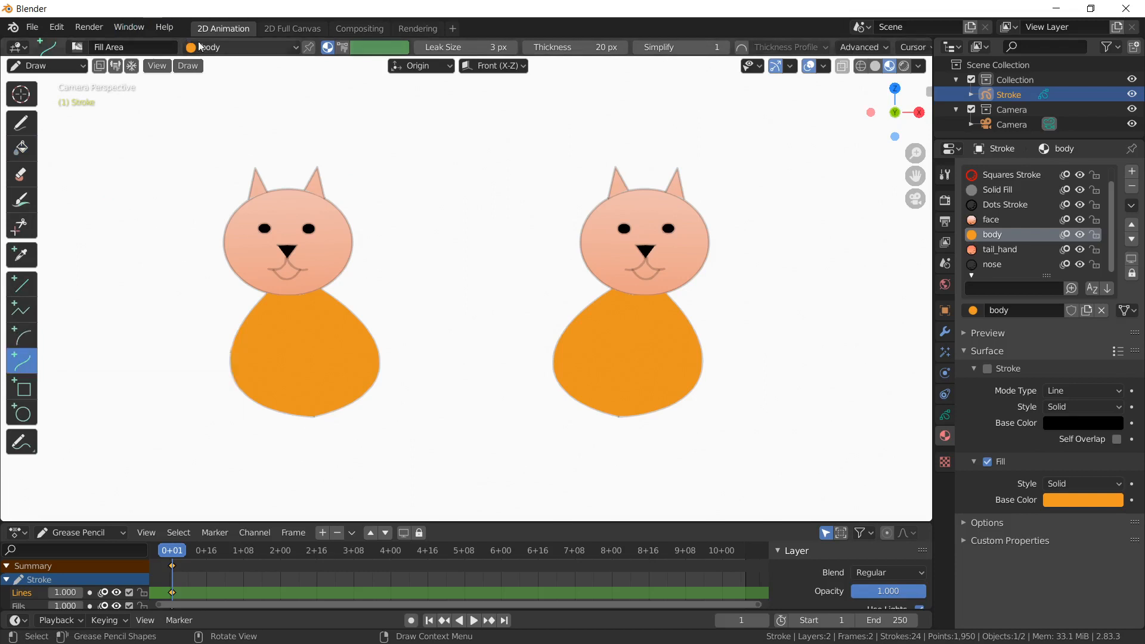
click(241, 48)
scroll(248, 180, up, 1)
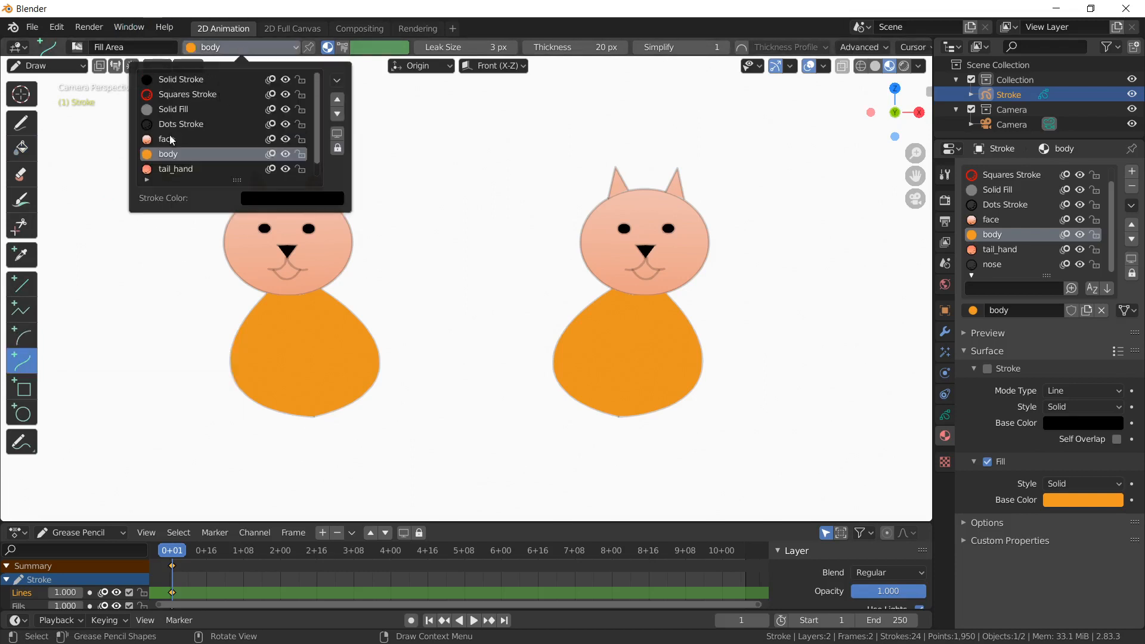
click(178, 169)
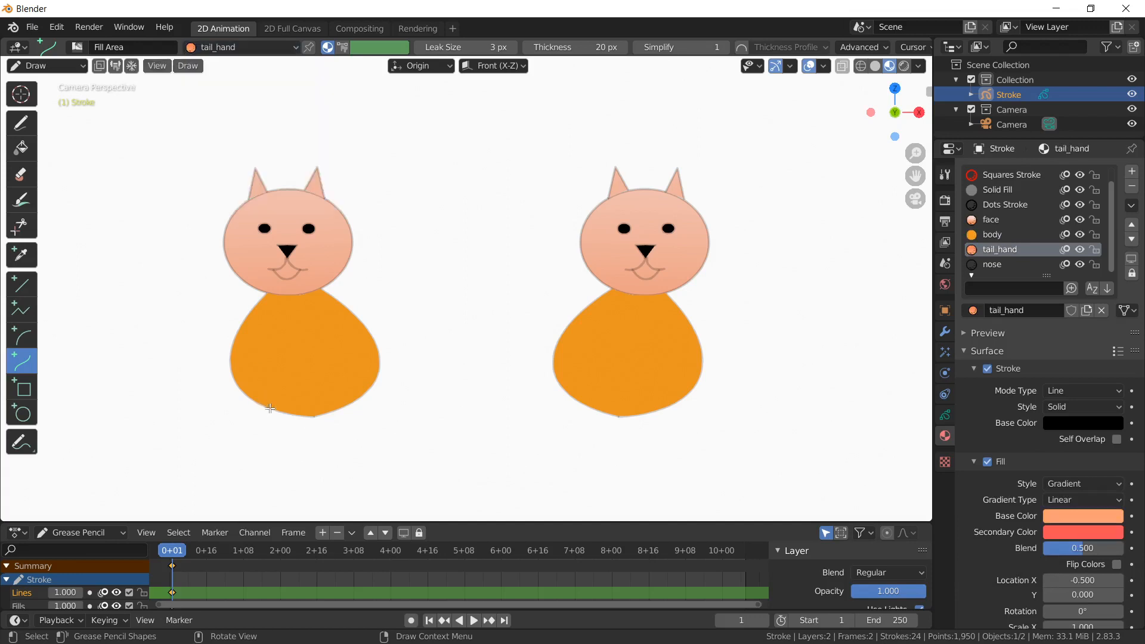
drag(270, 409, 262, 456)
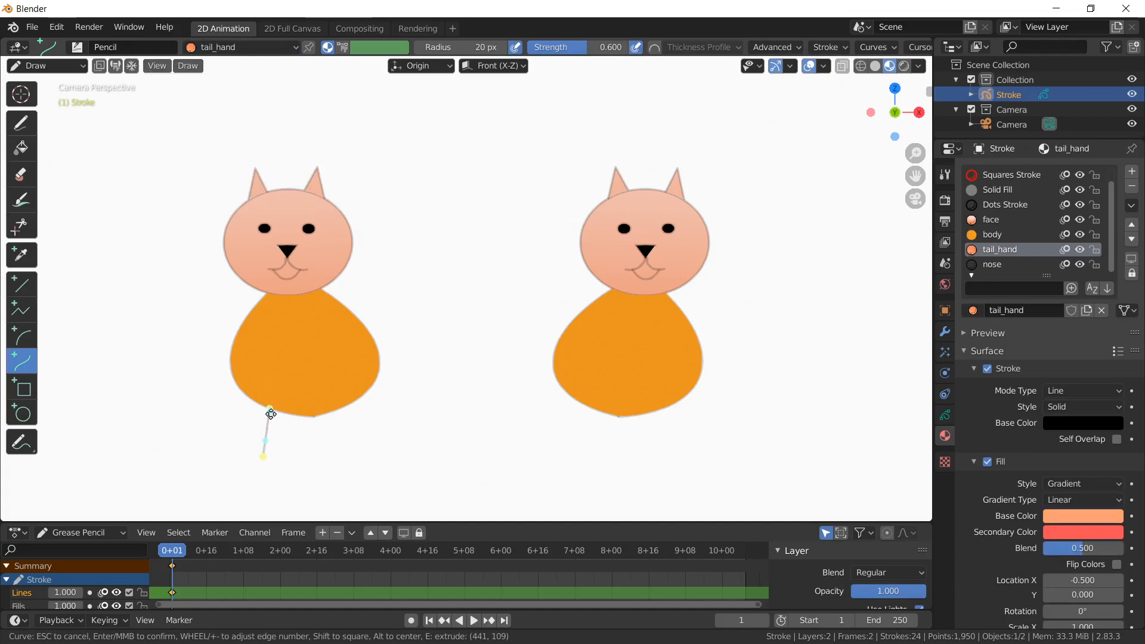
mouse_move(264, 458)
mouse_down()
mouse_move(302, 396)
mouse_move(265, 463)
mouse_move(278, 488)
mouse_up()
key(Escape)
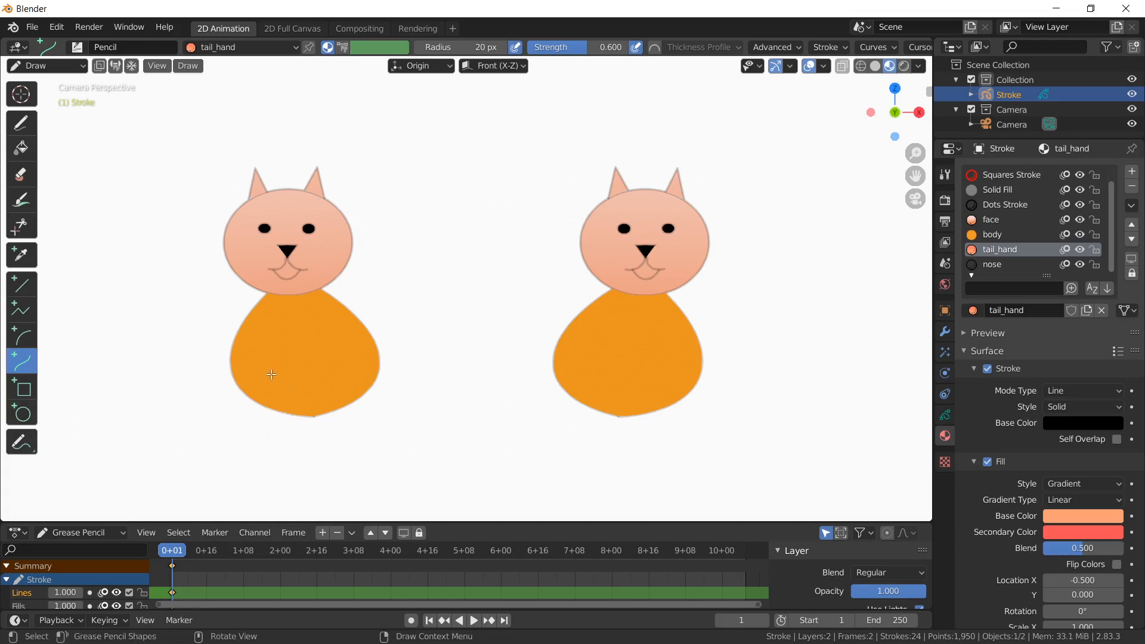
mouse_move(273, 376)
mouse_down()
mouse_move(265, 441)
mouse_move(286, 429)
mouse_move(284, 378)
mouse_move(295, 375)
mouse_up()
drag(268, 448, 270, 497)
mouse_move(289, 427)
mouse_down()
mouse_move(316, 442)
mouse_move(316, 473)
mouse_up()
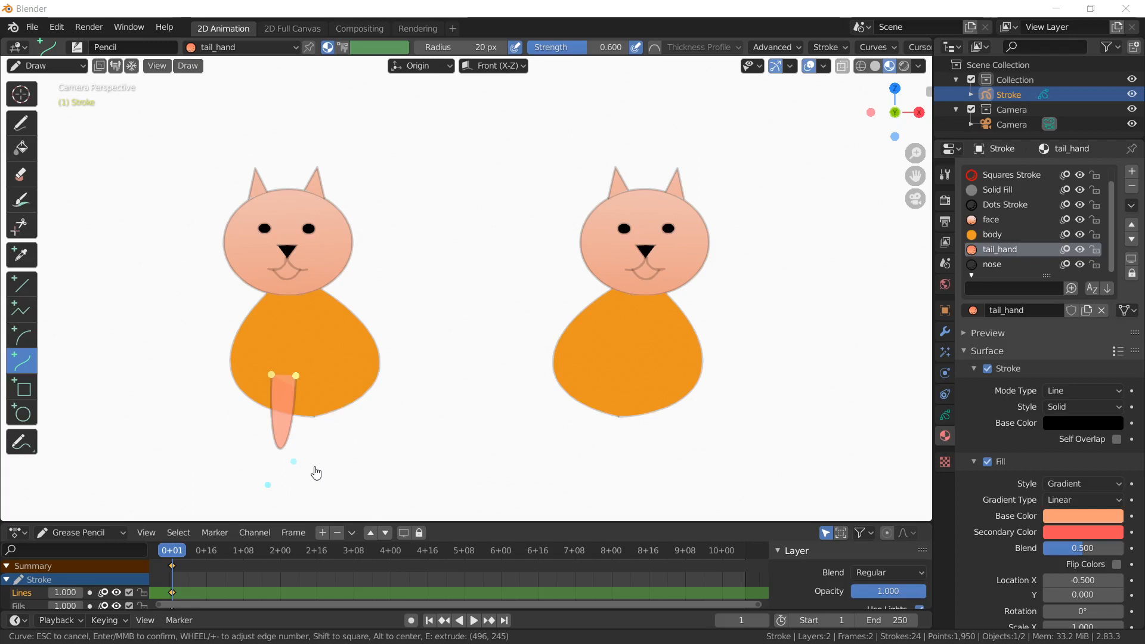
key(alt+Tab)
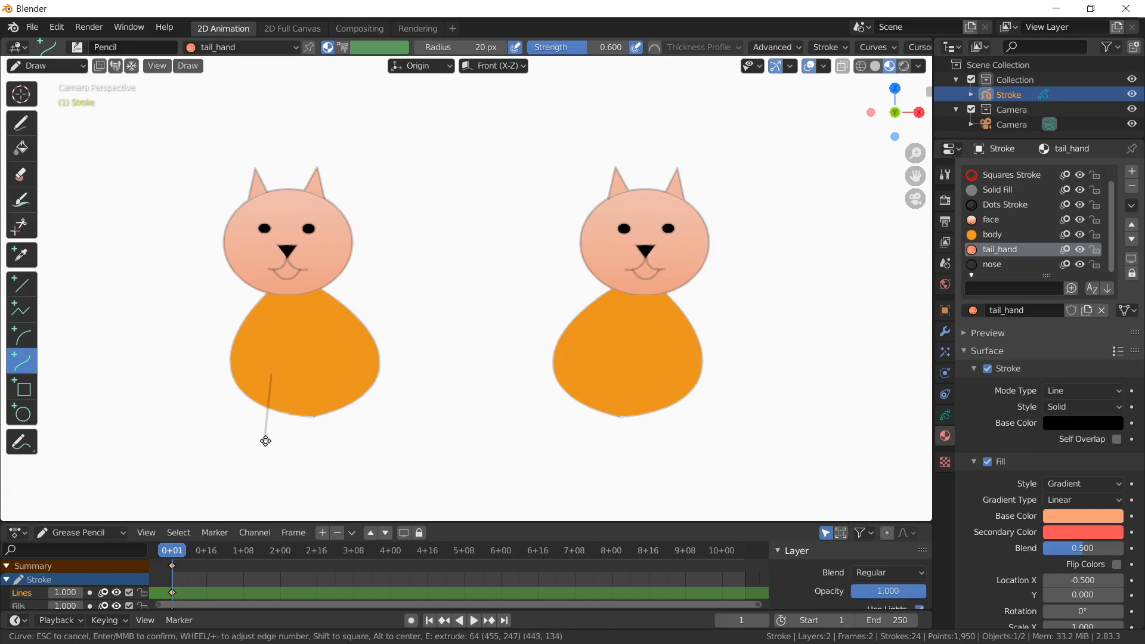
Draw the original cat's left hand as a rounded, downward-pointing curve shape extending from the lower body past its bottom edge
drag(265, 441, 260, 485)
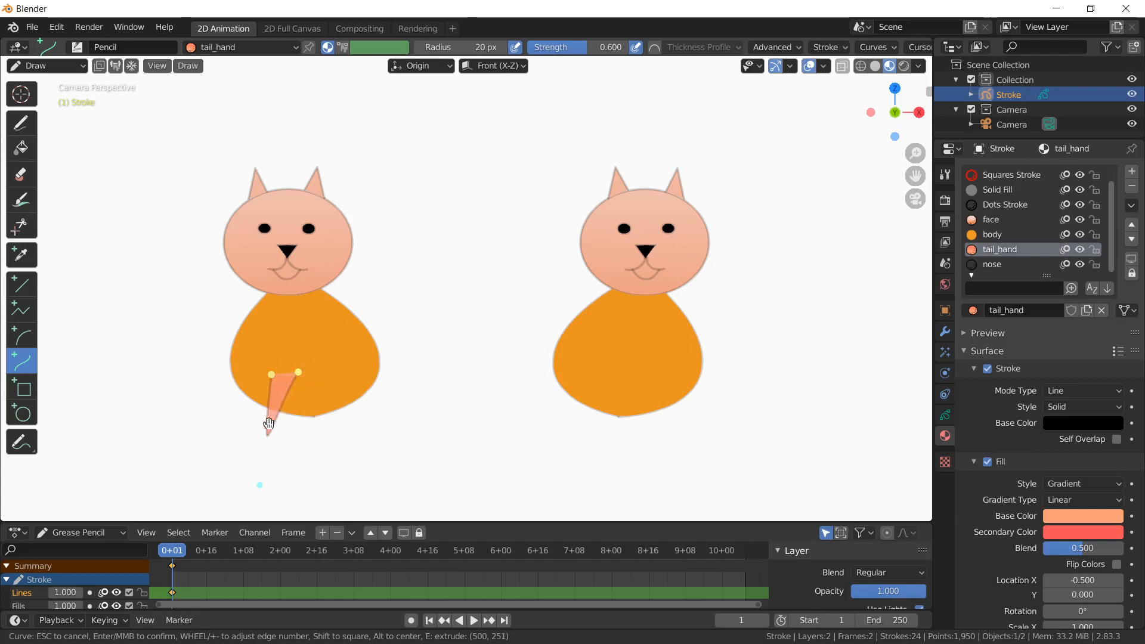
drag(266, 422, 308, 451)
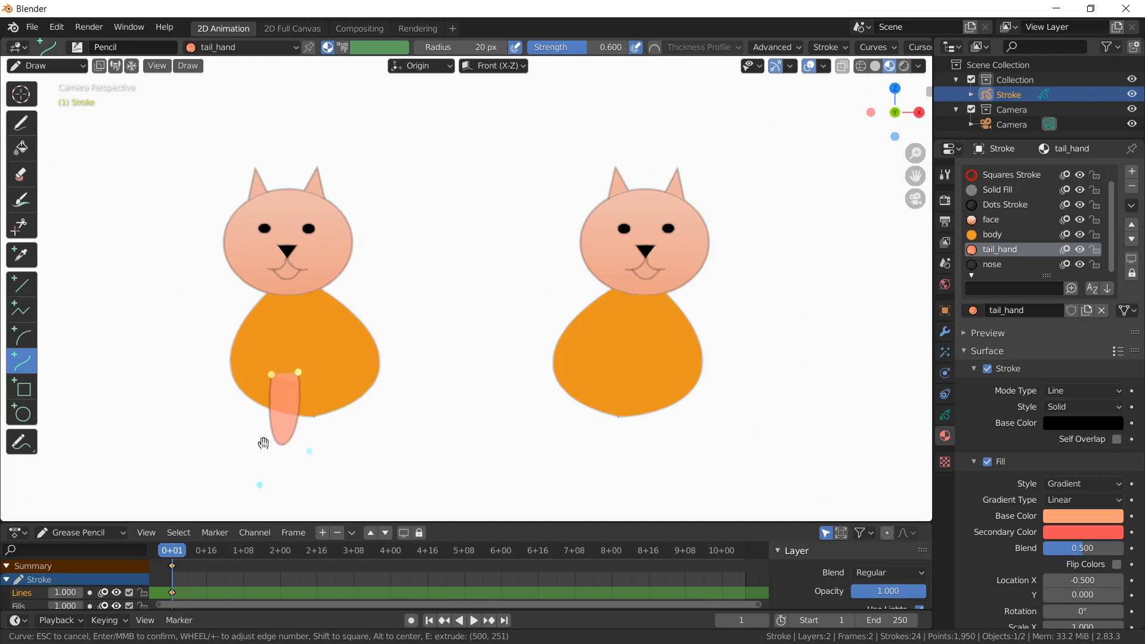
drag(286, 406, 287, 408)
key(Return)
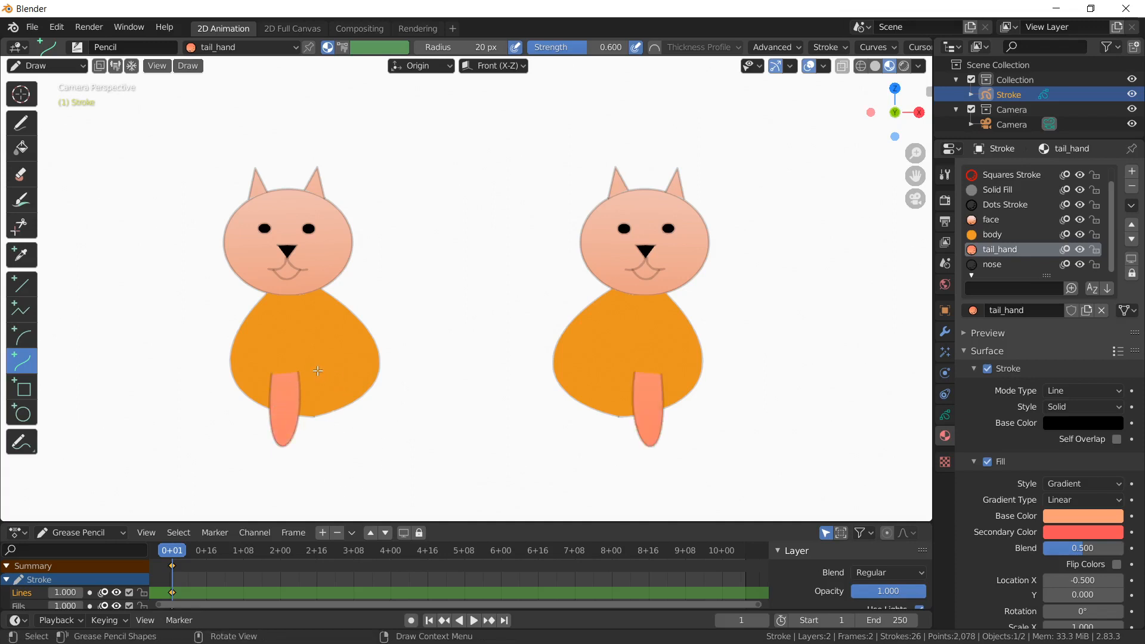
Draw the original cat's right hand as a matching rounded curve shape, slightly slanted outward and extending below the body
drag(318, 377, 327, 481)
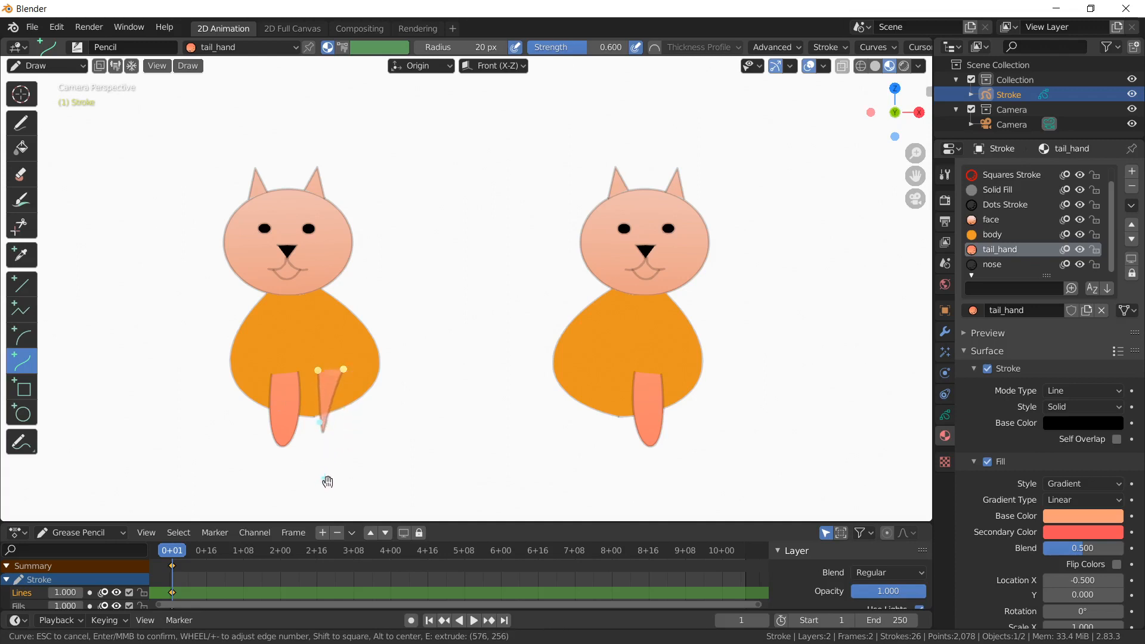
drag(347, 411, 402, 447)
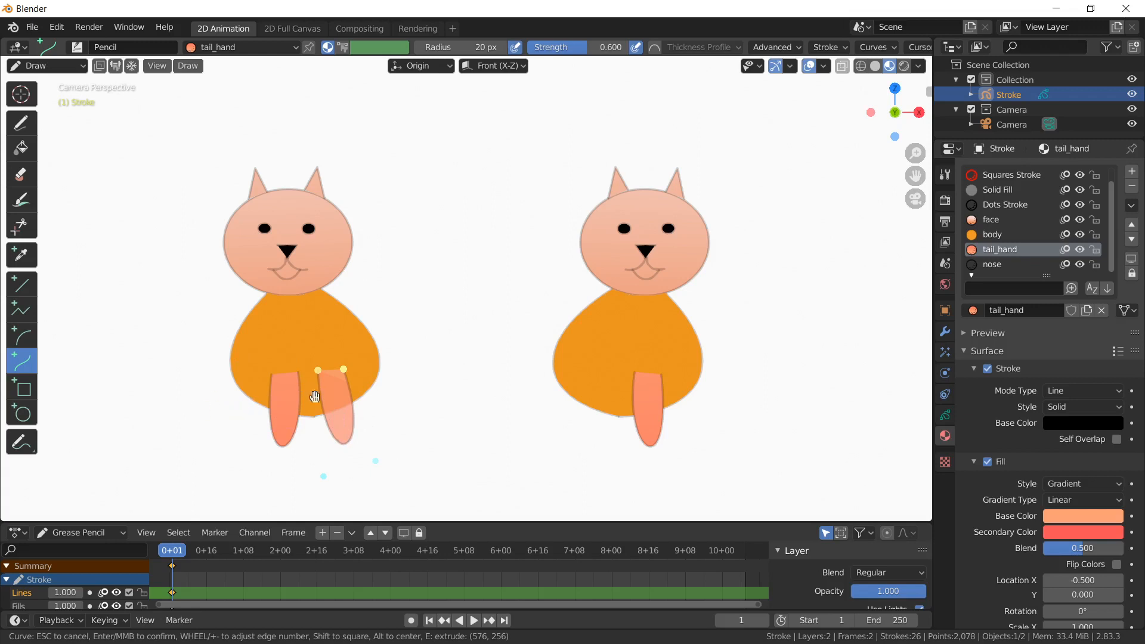
key(Return)
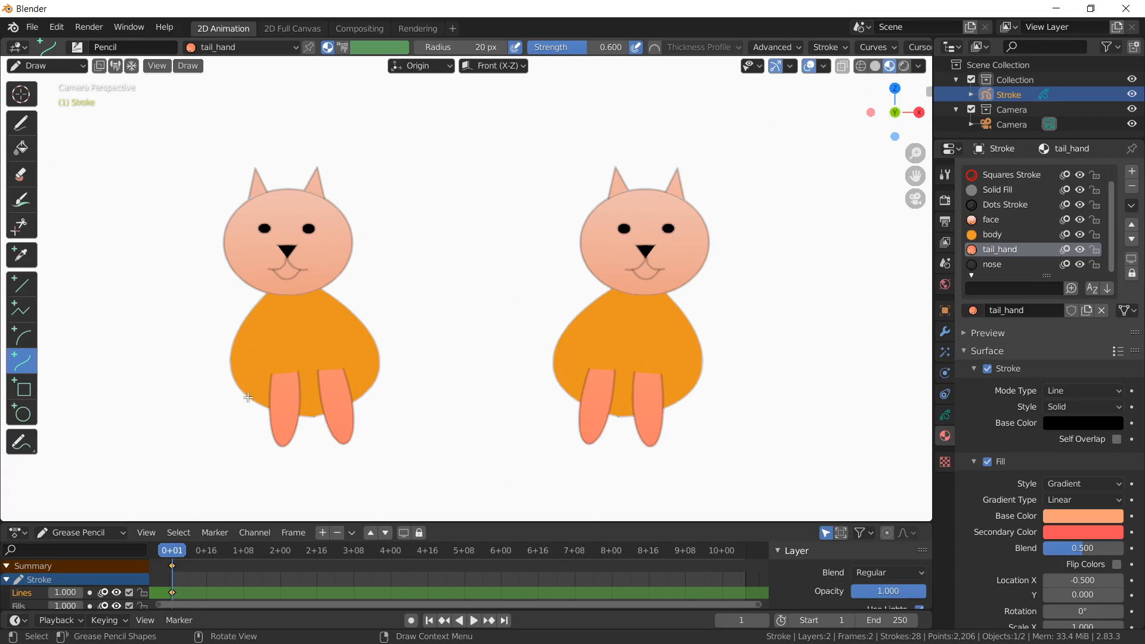
Draw a small foot at the body's lower-left edge with the Curve tool, trim its overlap with the Cutter, and undo the last cut
mouse_move(248, 398)
mouse_down()
mouse_move(239, 427)
mouse_move(262, 419)
mouse_move(265, 404)
mouse_up()
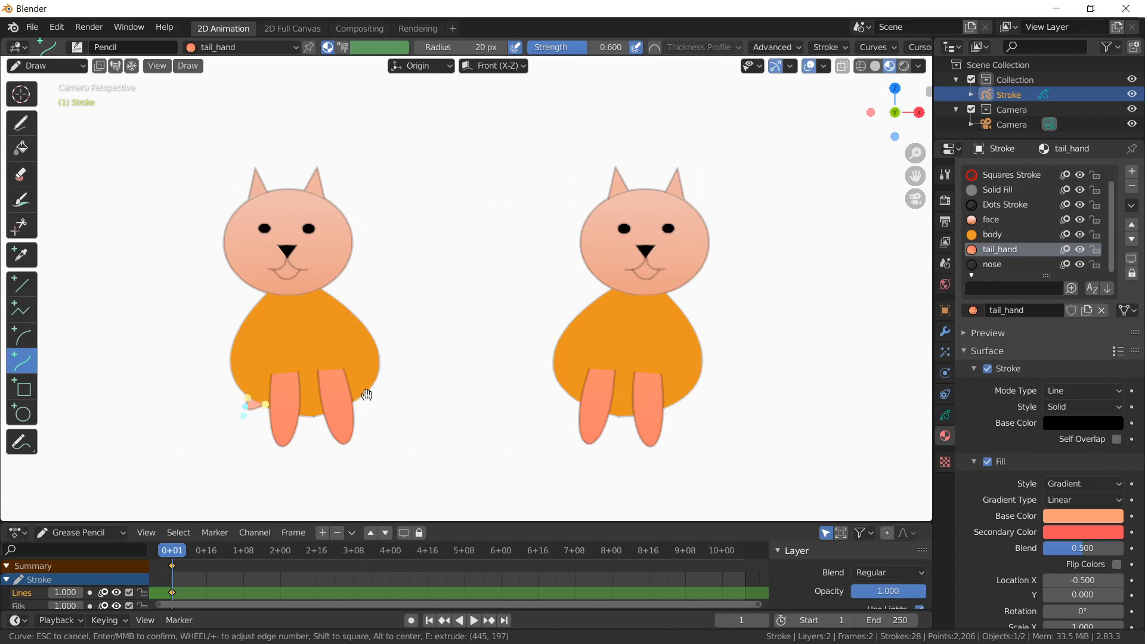
key(Return)
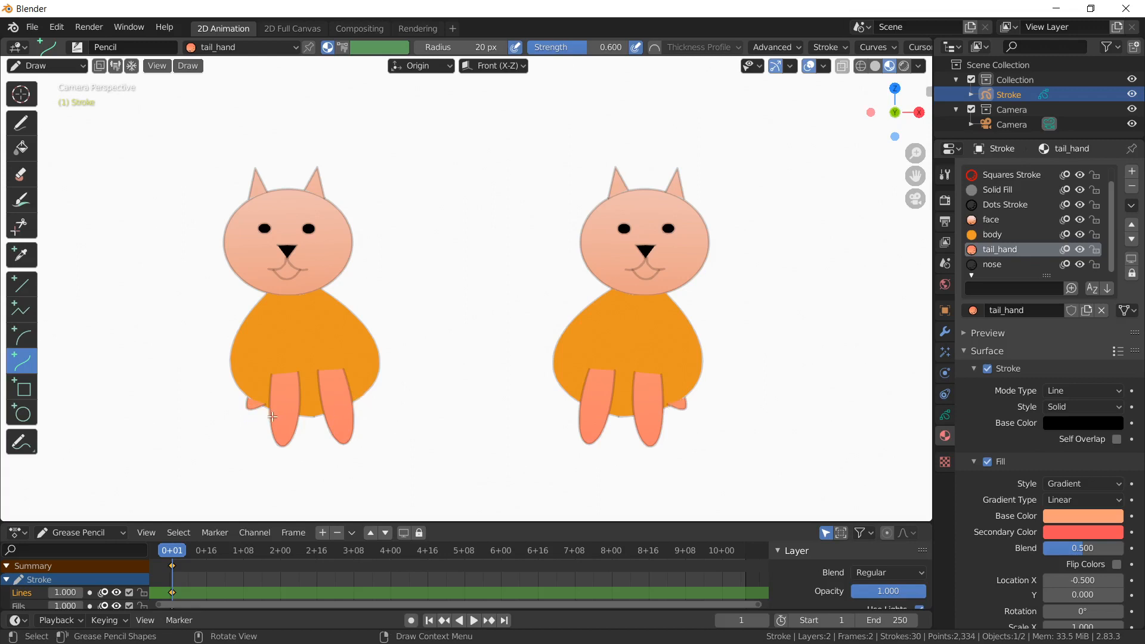
click(21, 225)
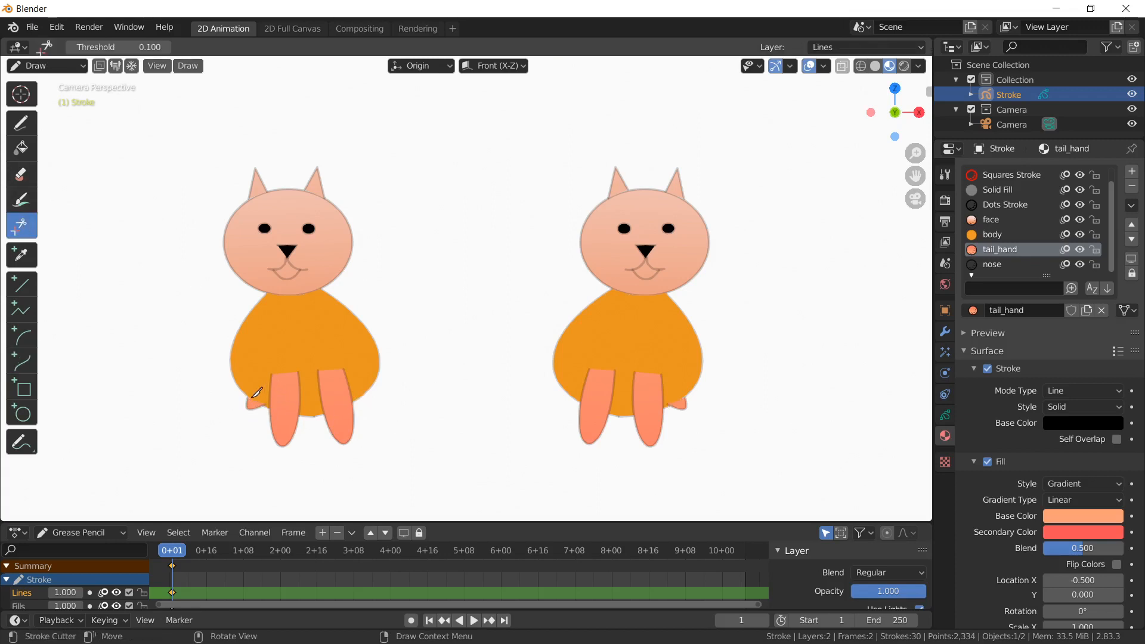
drag(264, 403, 269, 397)
drag(265, 406, 266, 405)
key(ctrl+z)
Draw a small rounded foot at the body's lower-right edge beside the right hand with the Curve tool
click(28, 356)
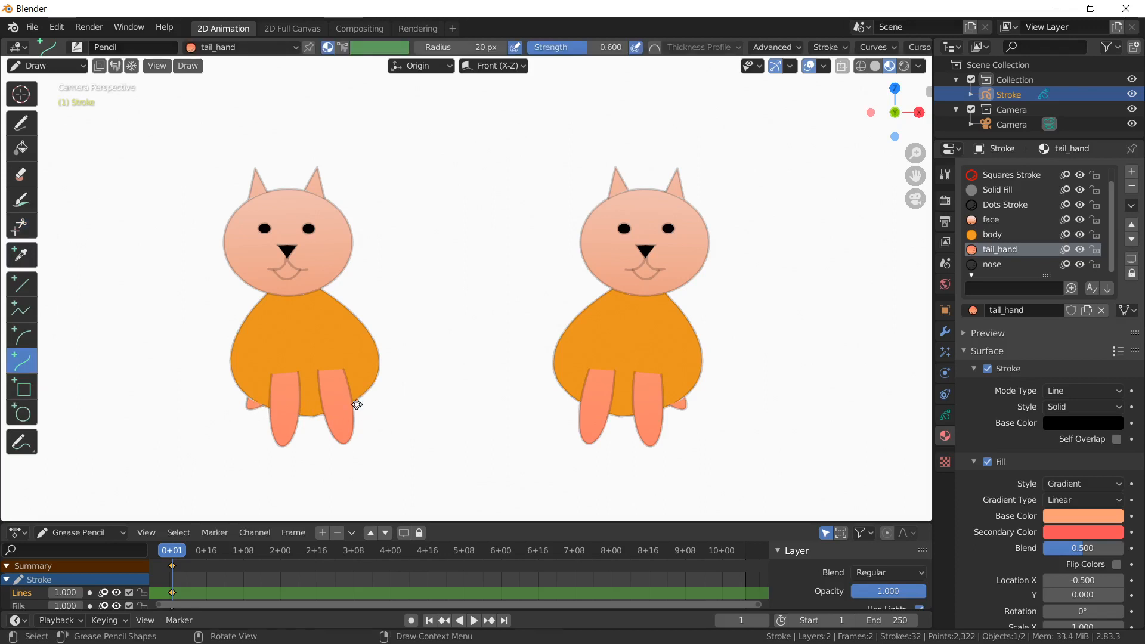
mouse_move(356, 399)
mouse_down()
mouse_move(369, 412)
mouse_move(367, 394)
mouse_up()
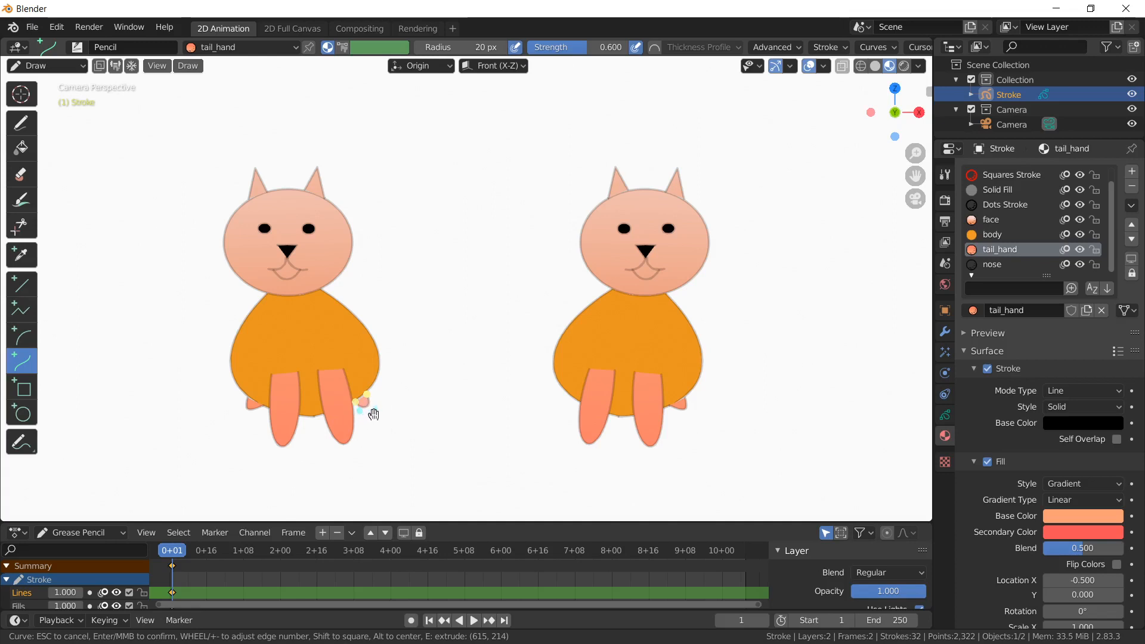
drag(374, 410, 383, 414)
key(Return)
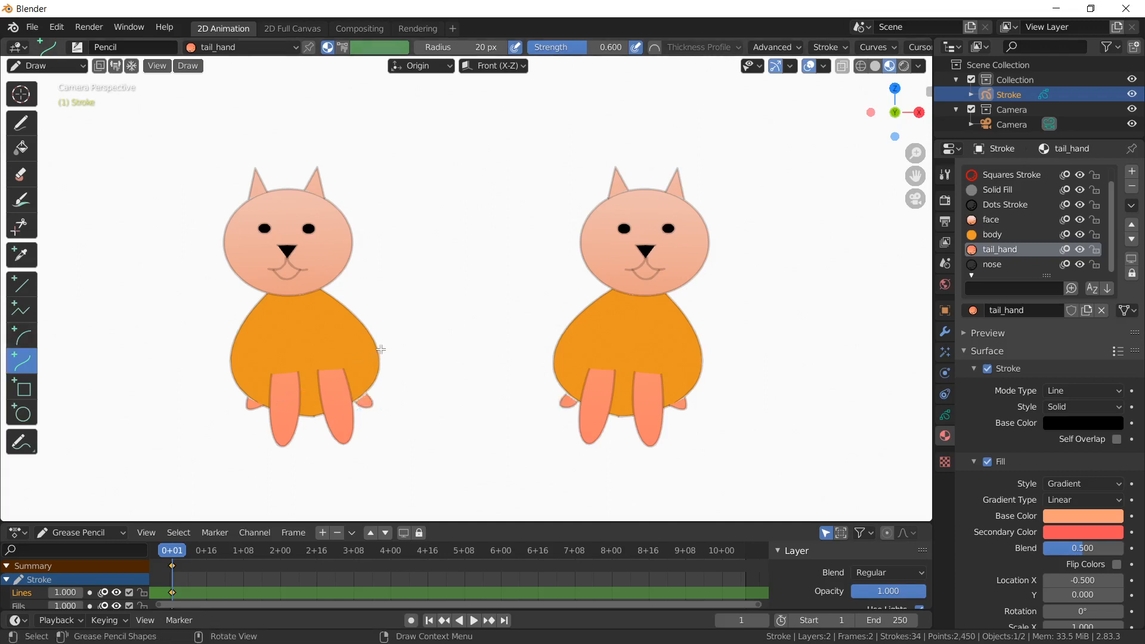
Draw a long, narrow tail with the Curve tool, rising diagonally outward from the body's right edge
mouse_move(375, 349)
mouse_down()
mouse_move(471, 312)
mouse_move(485, 291)
mouse_move(424, 347)
mouse_move(381, 349)
mouse_move(372, 365)
mouse_move(383, 364)
mouse_up()
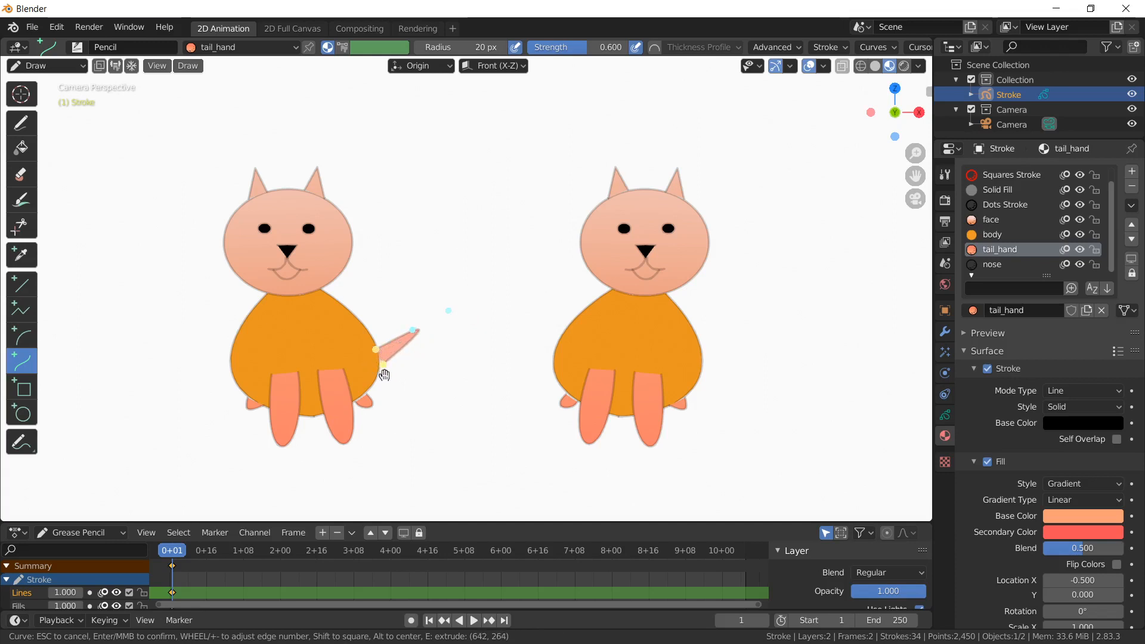
drag(420, 328, 533, 170)
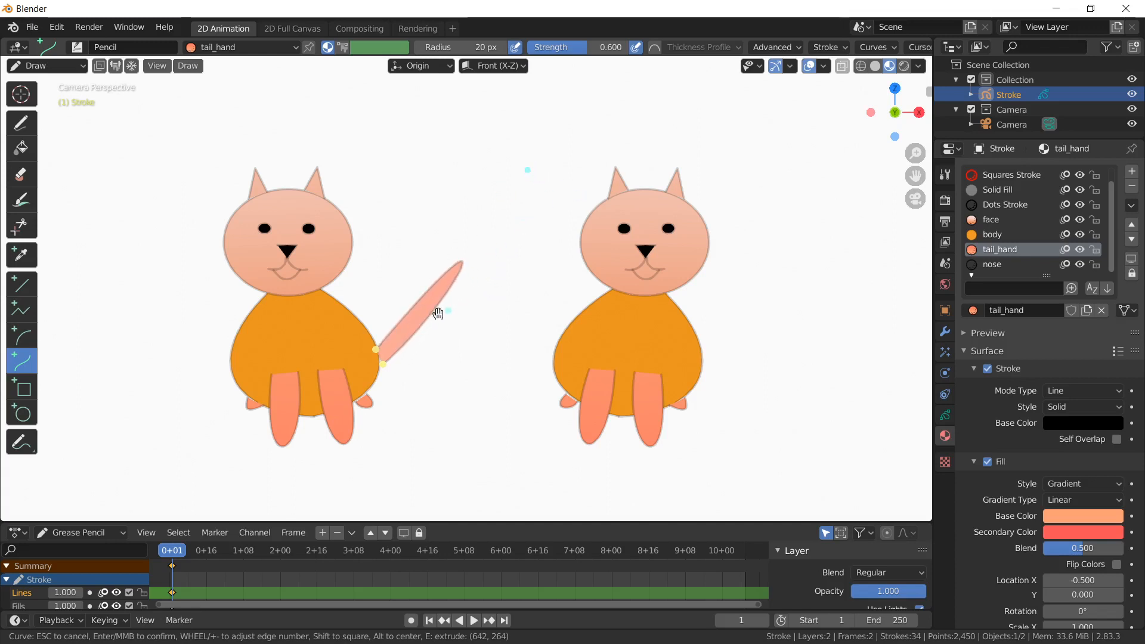
drag(438, 313, 455, 294)
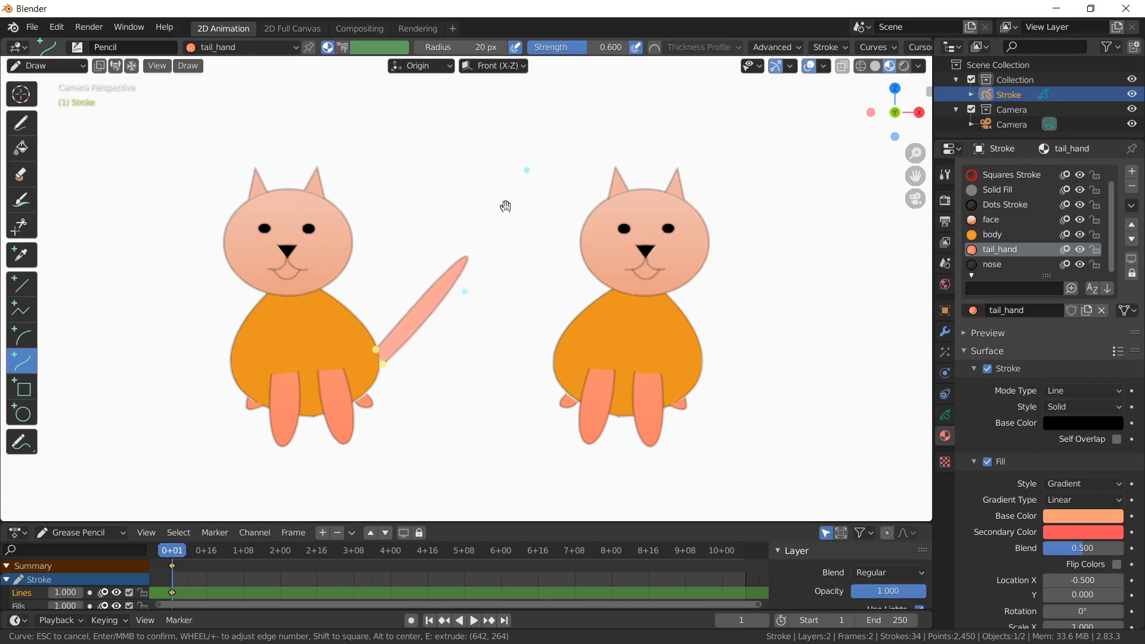
drag(505, 204, 494, 228)
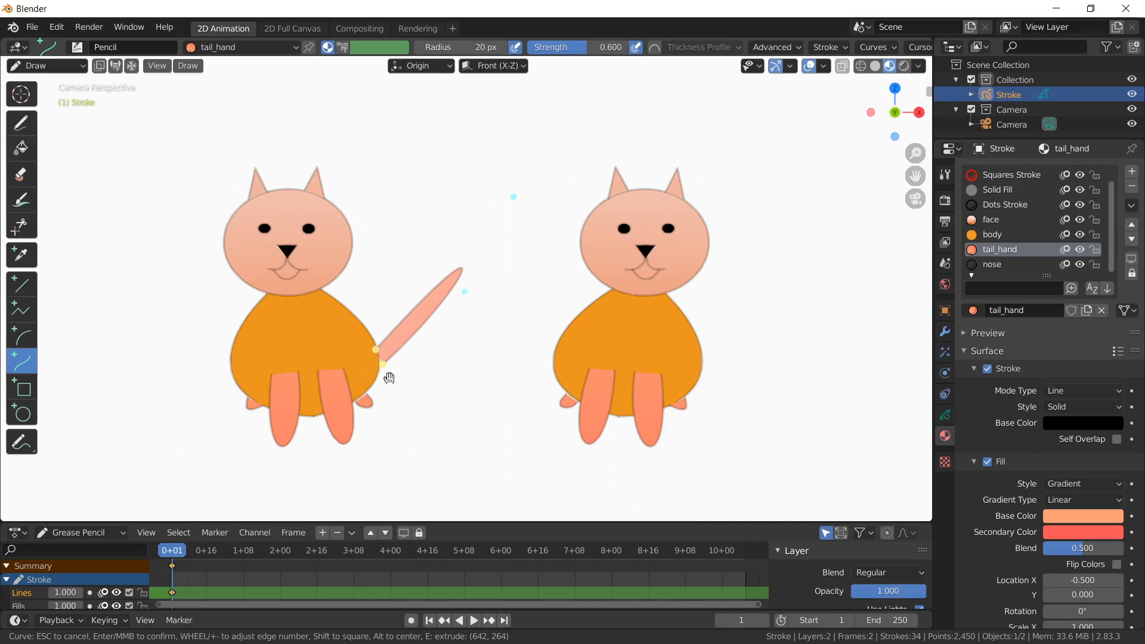
drag(383, 365, 383, 364)
key(Return)
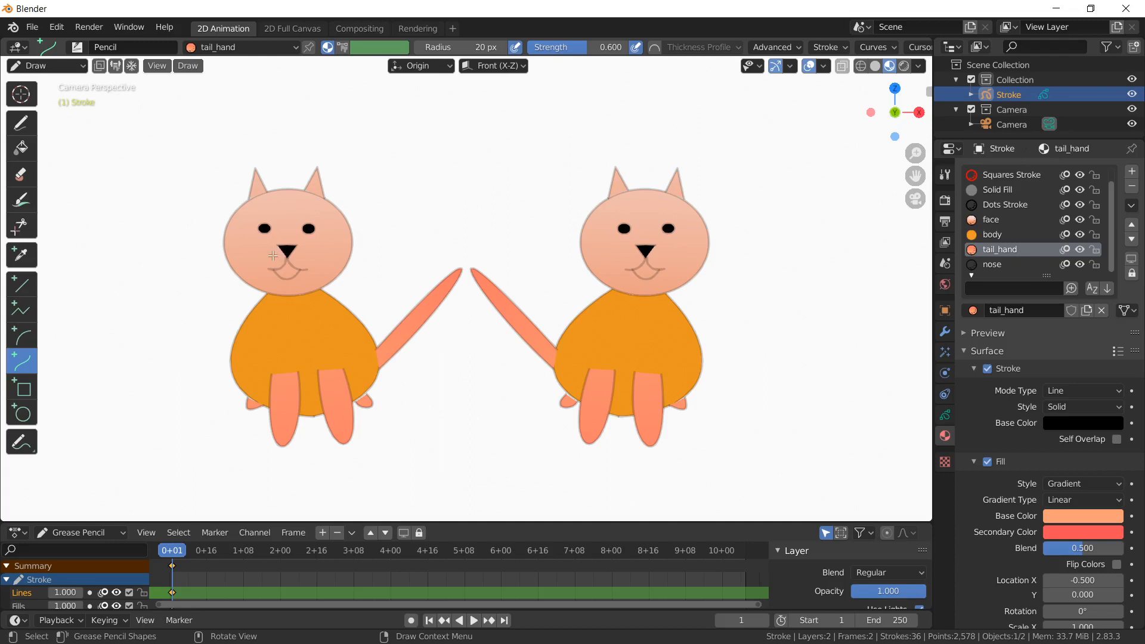
Switch to the Arc tool with an 11 px radius and 0.471 strength, and try a whisker arc left of the nose
click(24, 338)
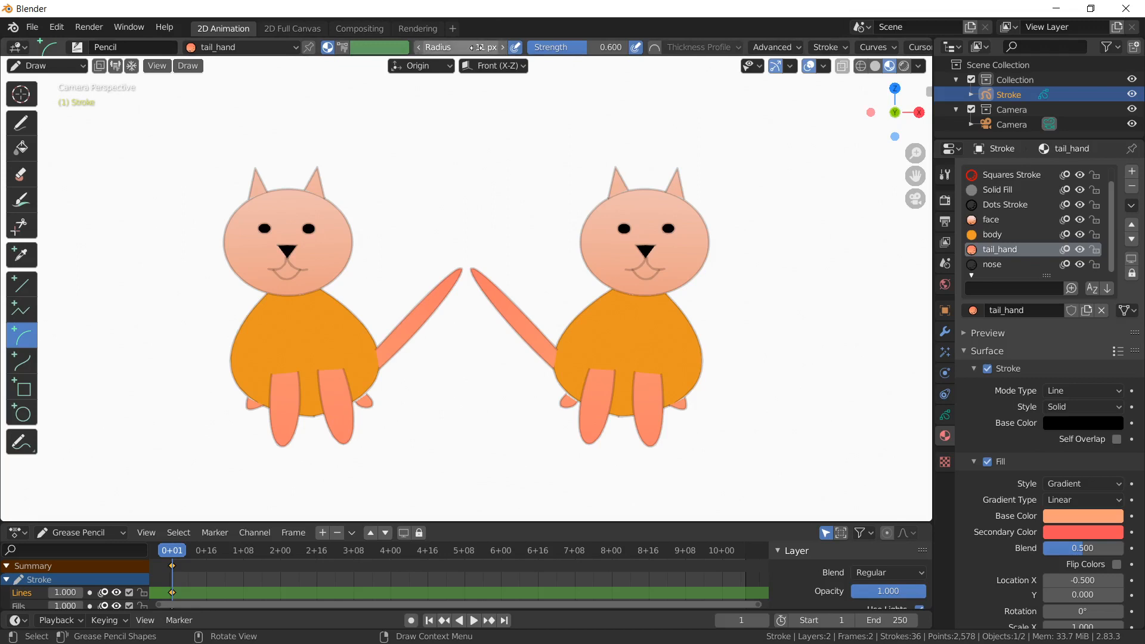
drag(586, 47, 574, 48)
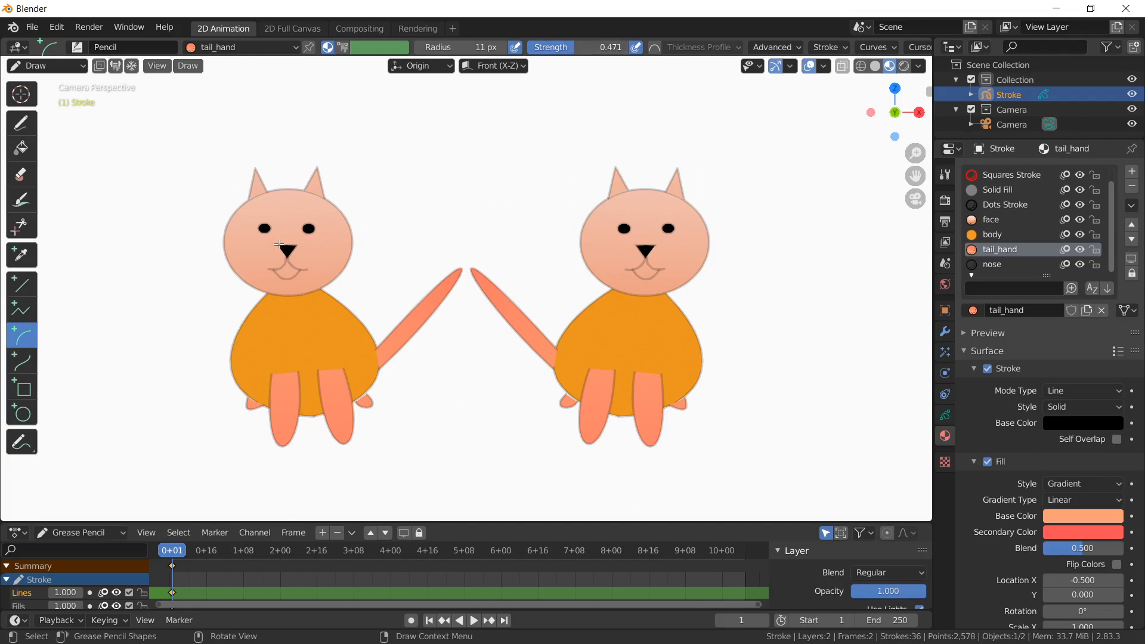
drag(278, 245, 248, 249)
key(Escape)
Try to draw a whisker arc left of the nose with the Solid Stroke material
click(242, 47)
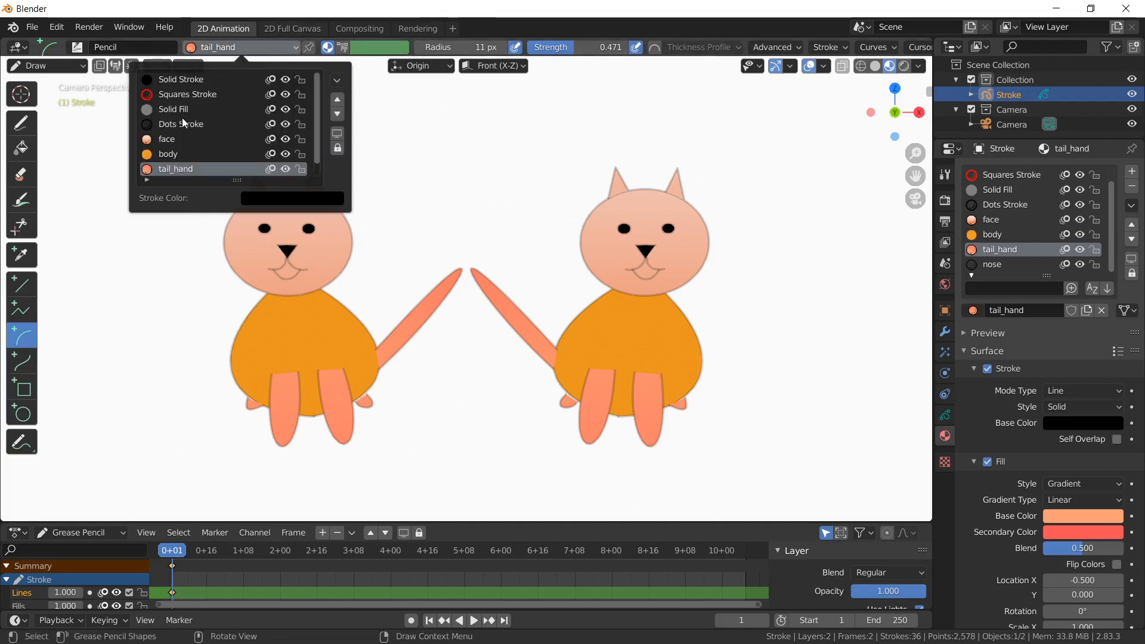
click(197, 80)
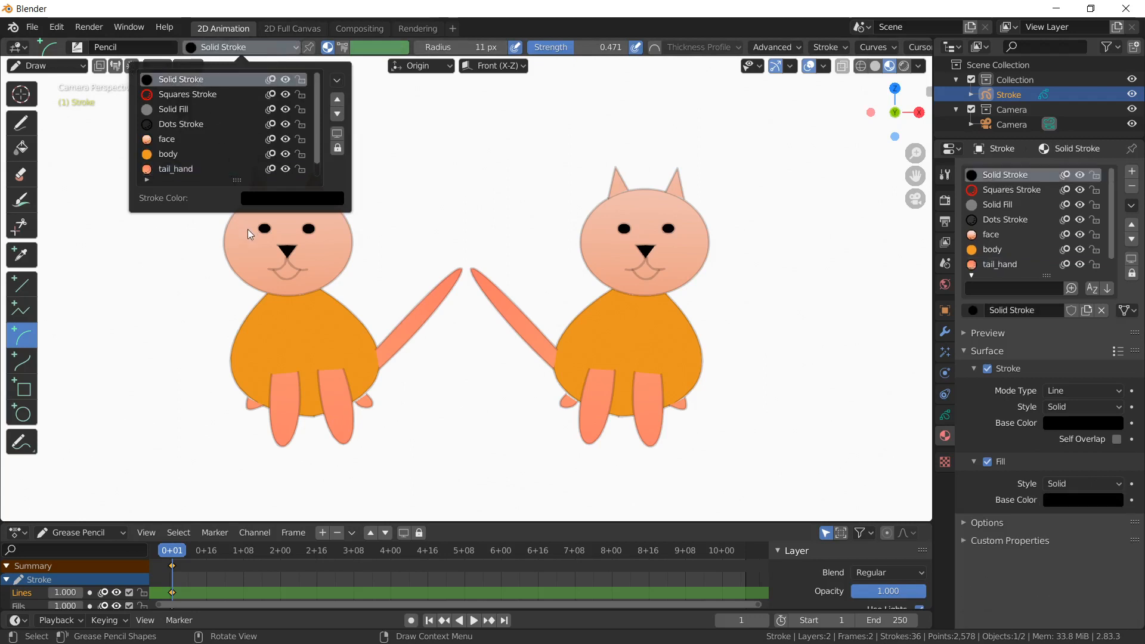
click(257, 246)
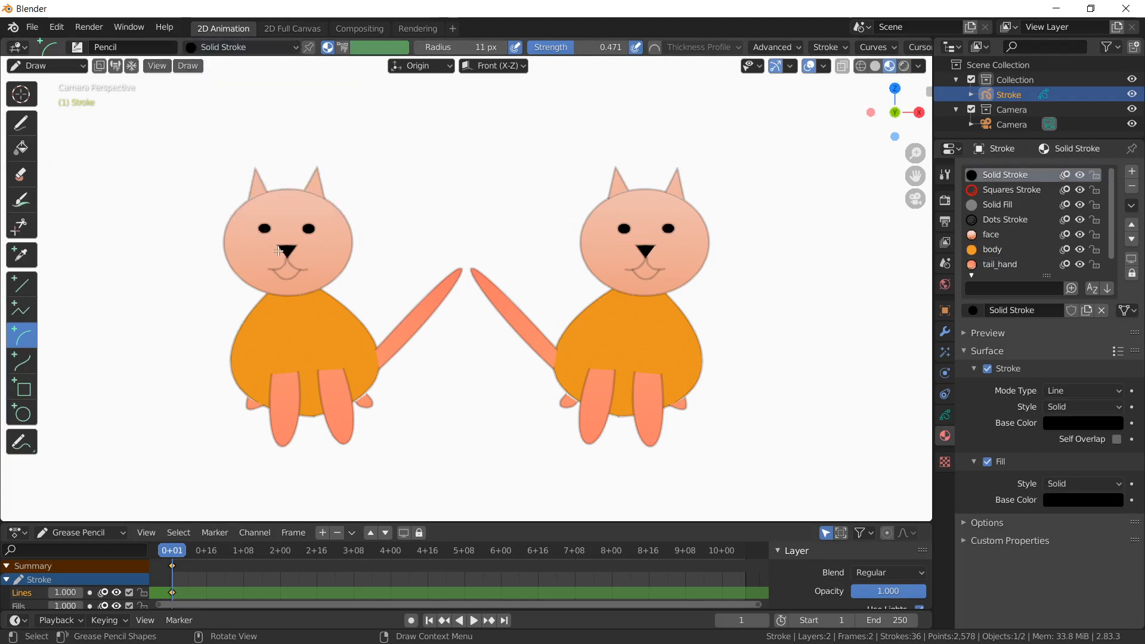
drag(276, 246, 246, 252)
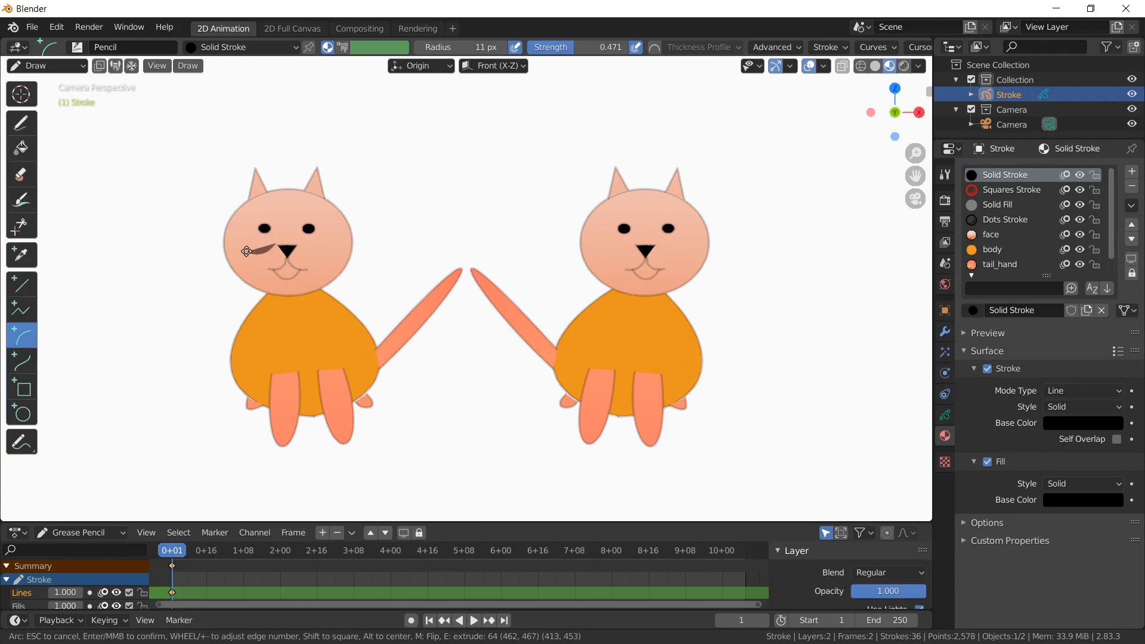
drag(246, 251, 247, 252)
key(Escape)
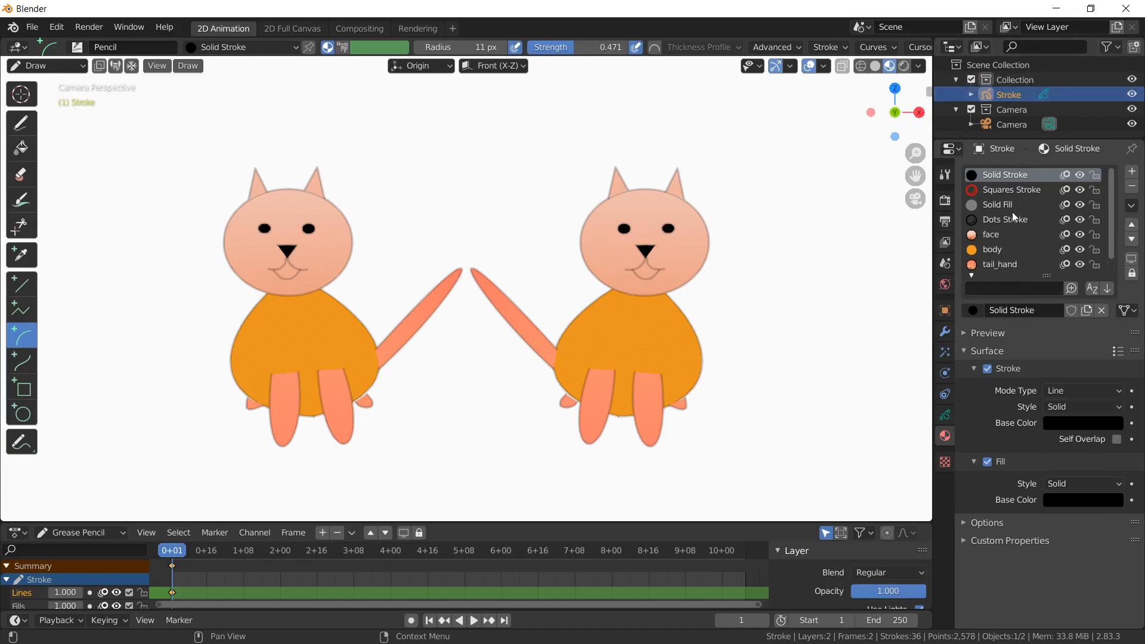
Make nose the active drawing material for the whiskers
scroll(1001, 262, down, 1)
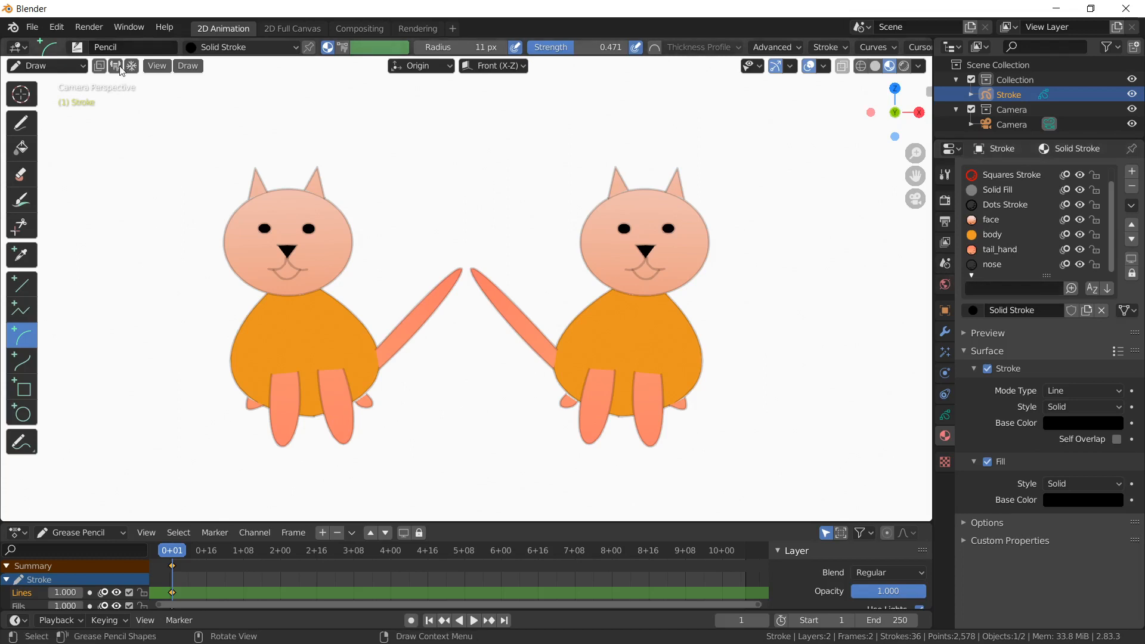
click(230, 43)
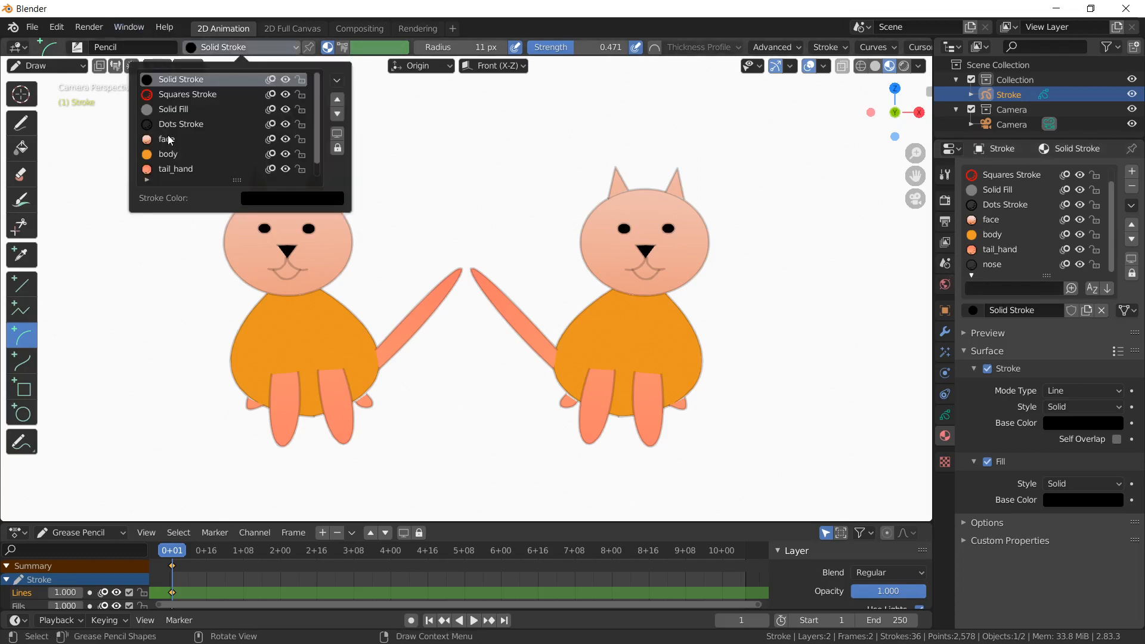
scroll(175, 165, down, 1)
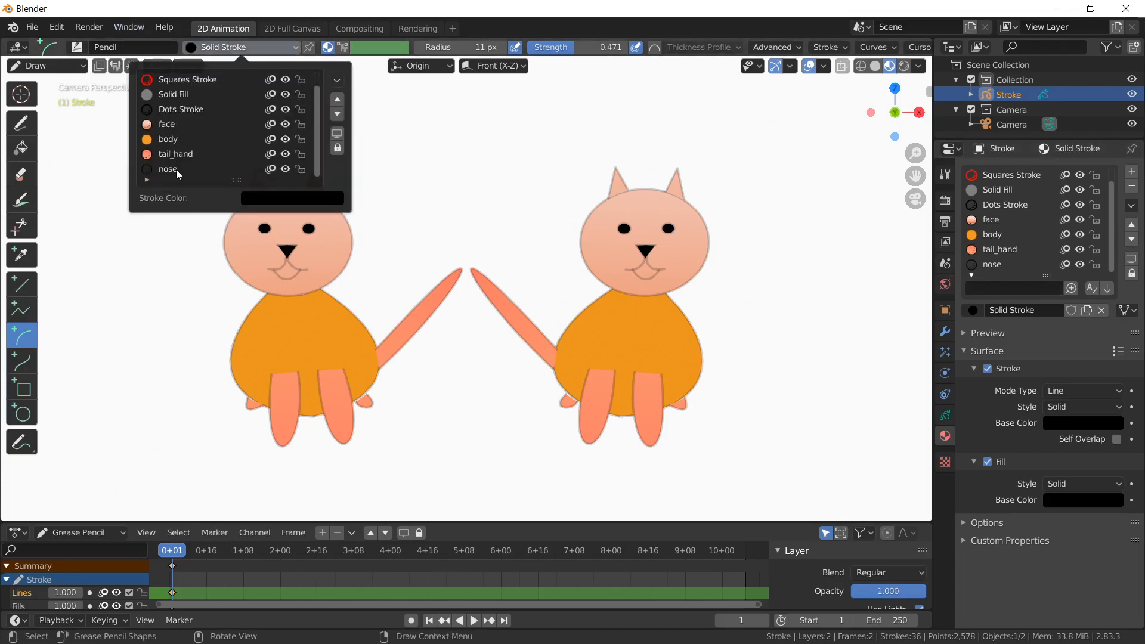
click(177, 169)
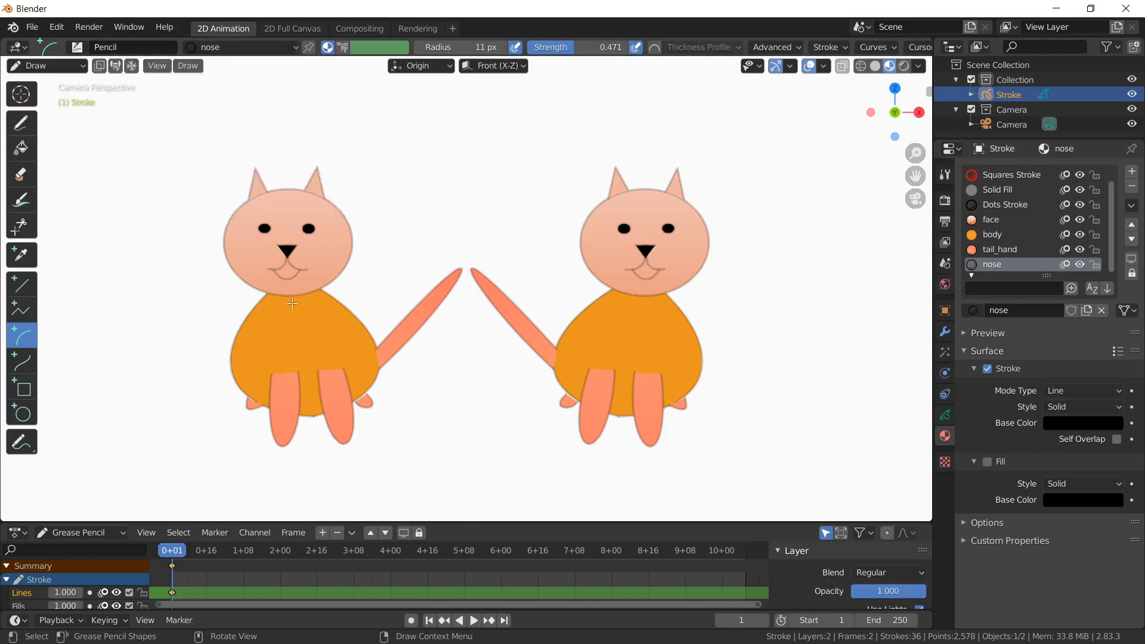
drag(279, 247, 245, 248)
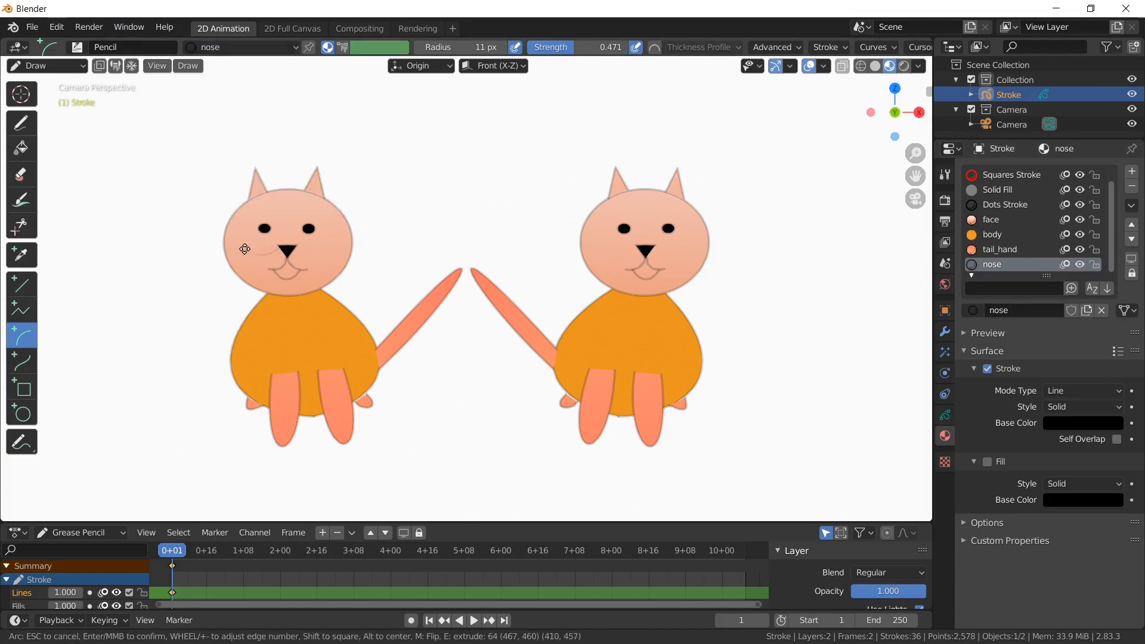
key(Escape)
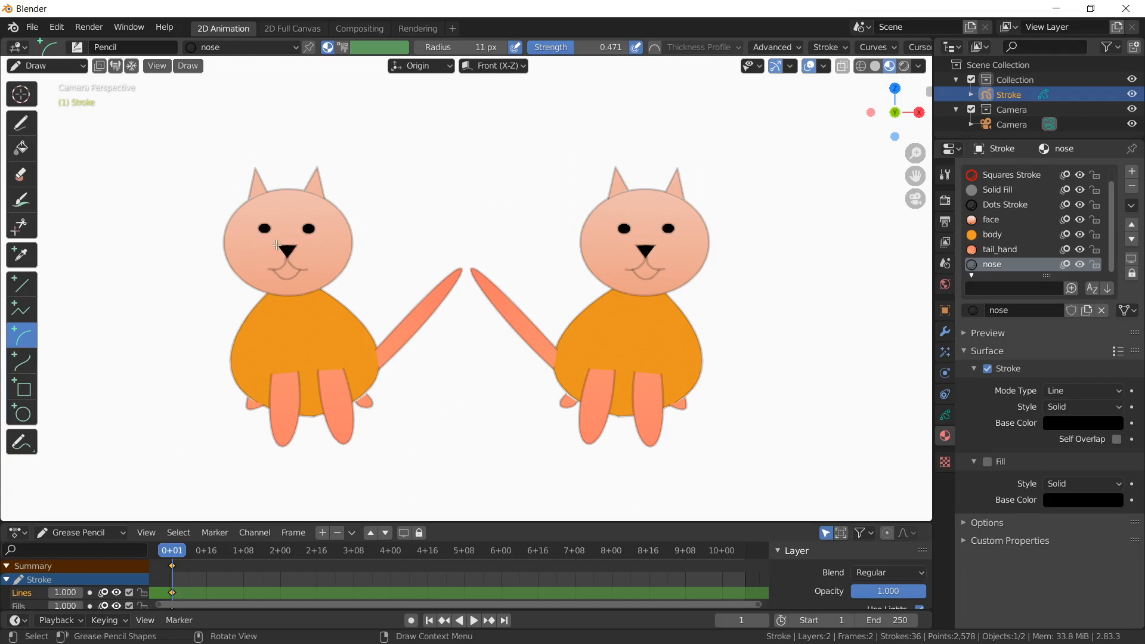
drag(278, 245, 247, 251)
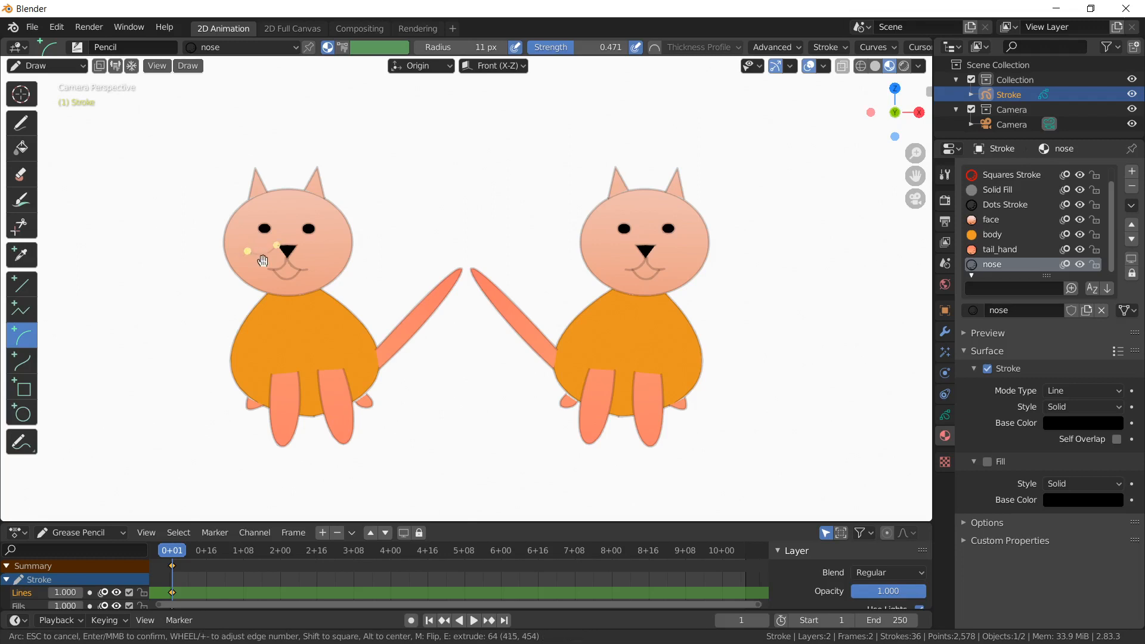
drag(264, 261, 259, 237)
key(e)
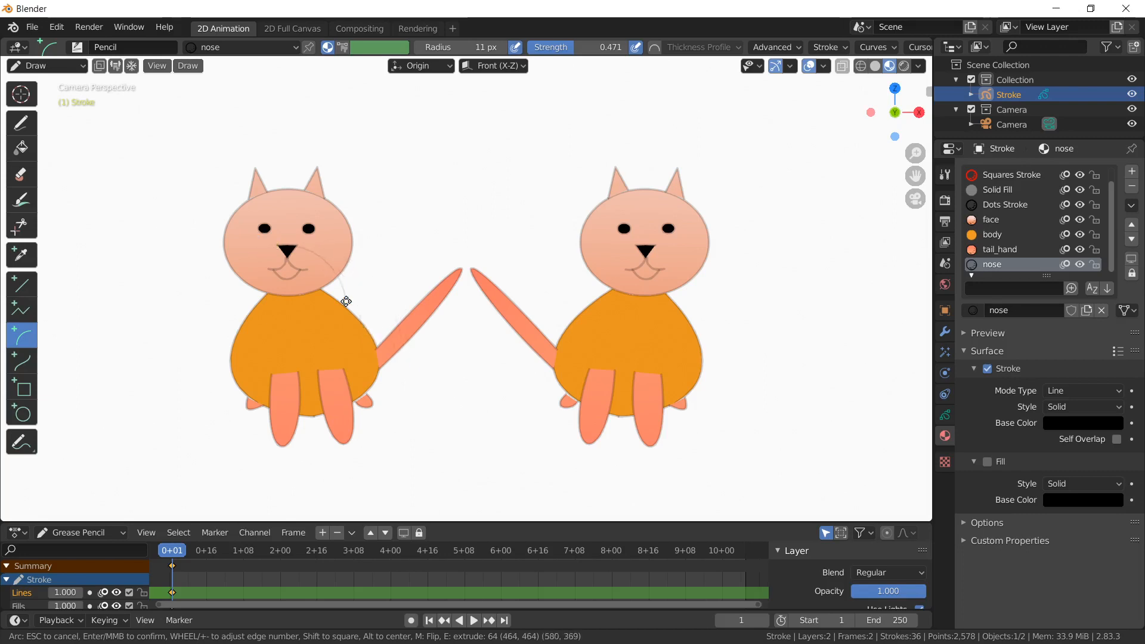
key(Escape)
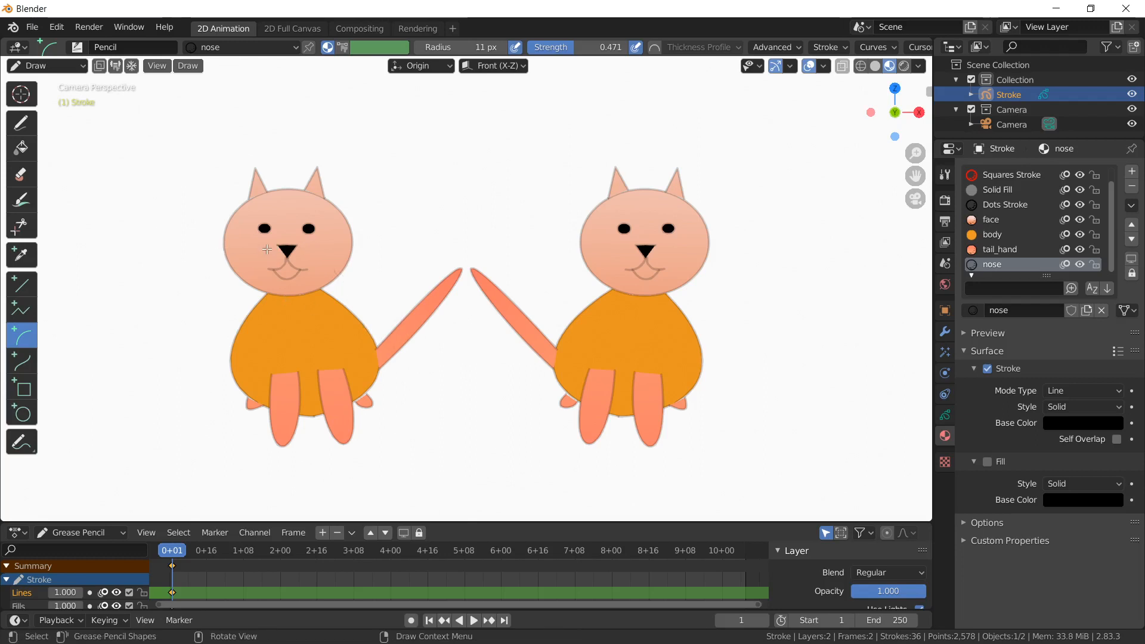
Draw three stacked whisker arcs on the face to the left of the nose, curving outward toward the left cheek
mouse_move(266, 252)
mouse_down()
mouse_move(217, 253)
mouse_move(248, 234)
mouse_move(247, 215)
mouse_move(220, 255)
mouse_move(234, 261)
mouse_up()
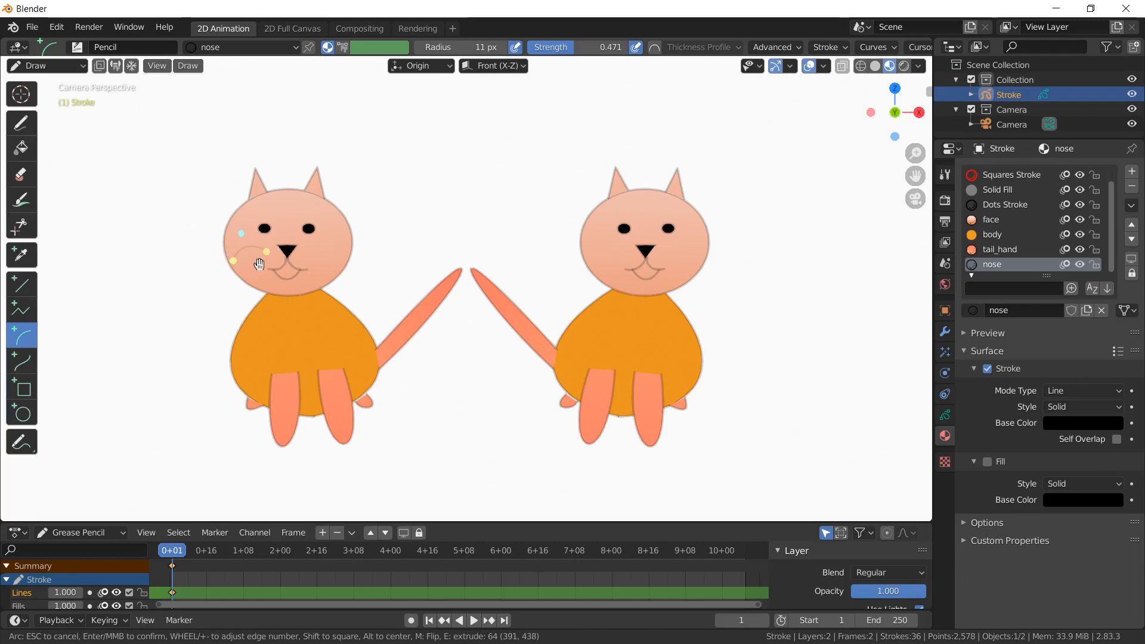
key(Return)
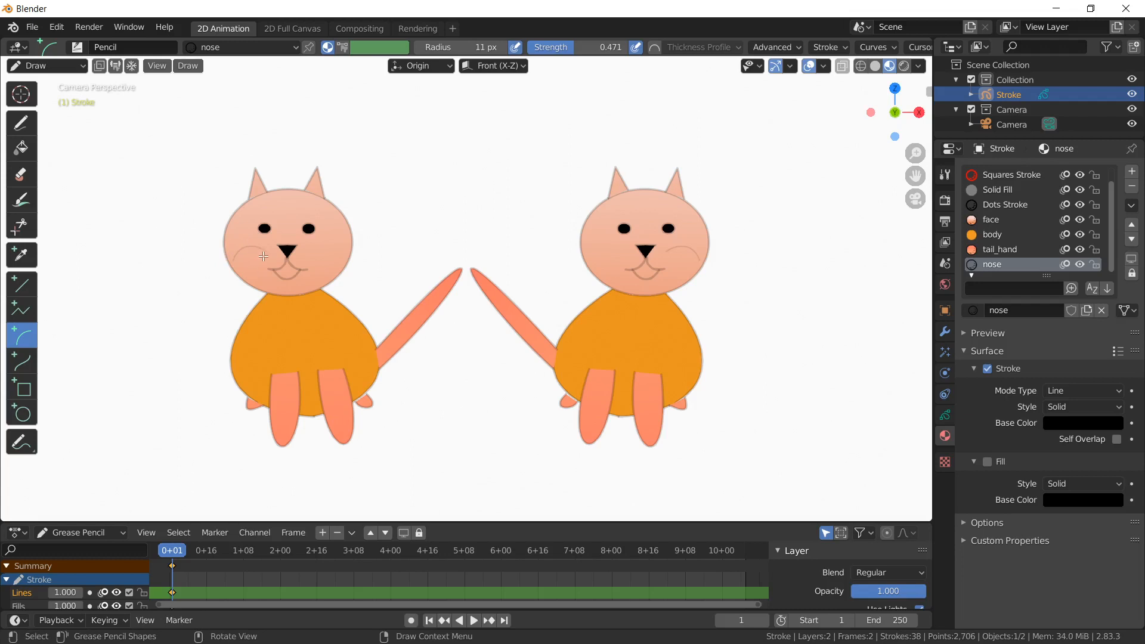
mouse_move(263, 256)
mouse_down()
mouse_move(241, 254)
mouse_move(233, 267)
mouse_move(253, 261)
mouse_move(248, 241)
mouse_up()
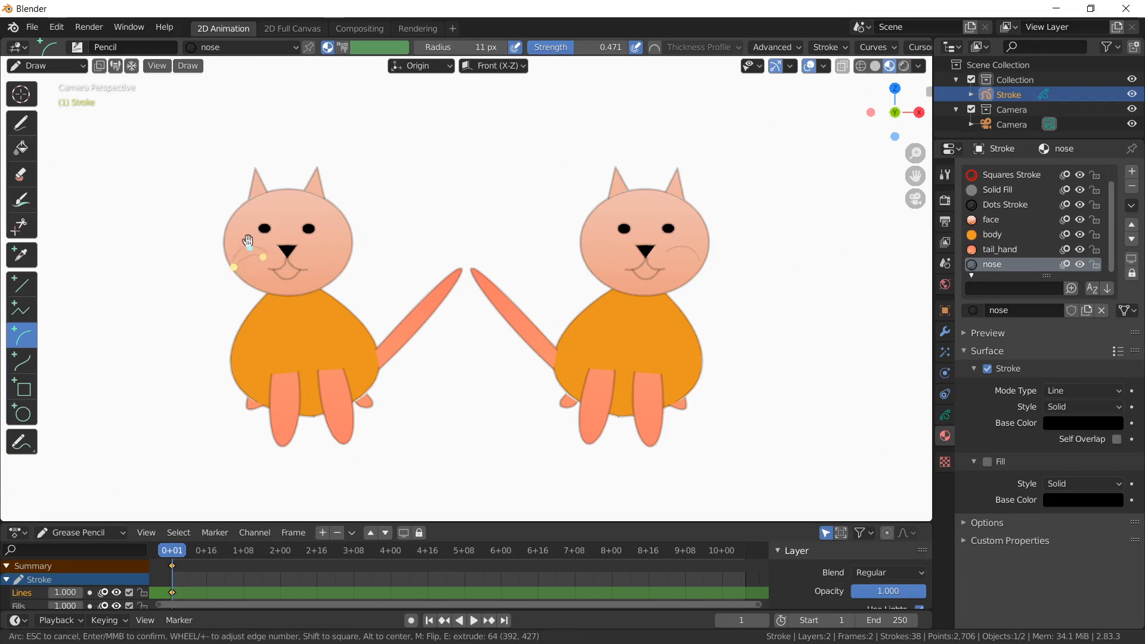
key(Return)
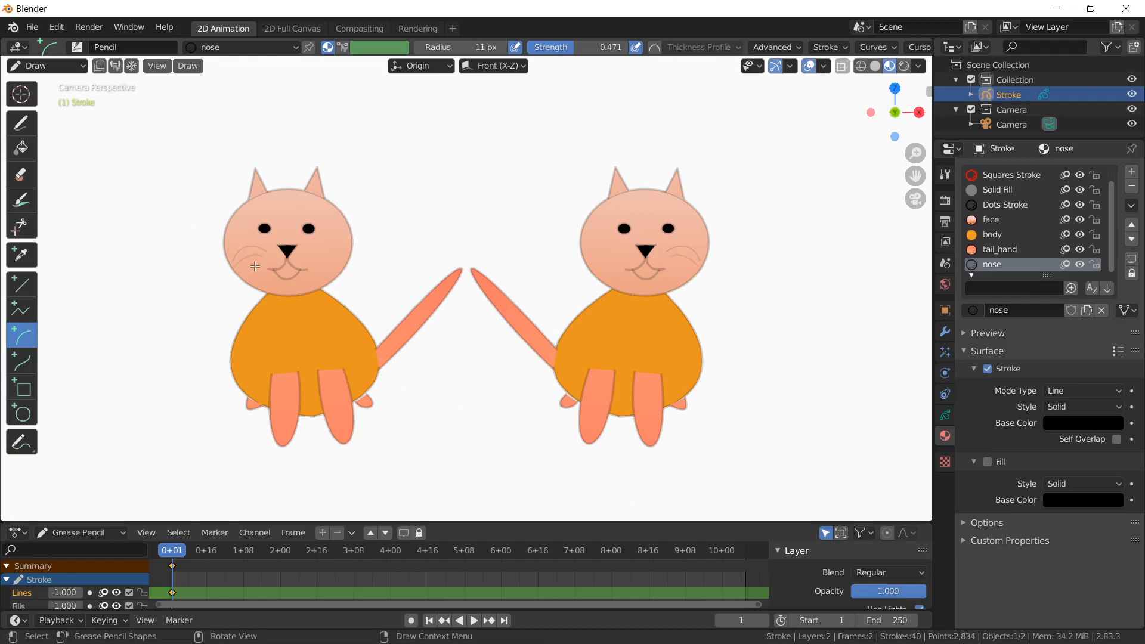
mouse_move(262, 264)
mouse_down()
mouse_move(238, 261)
mouse_move(235, 277)
mouse_move(254, 276)
mouse_move(246, 259)
mouse_up()
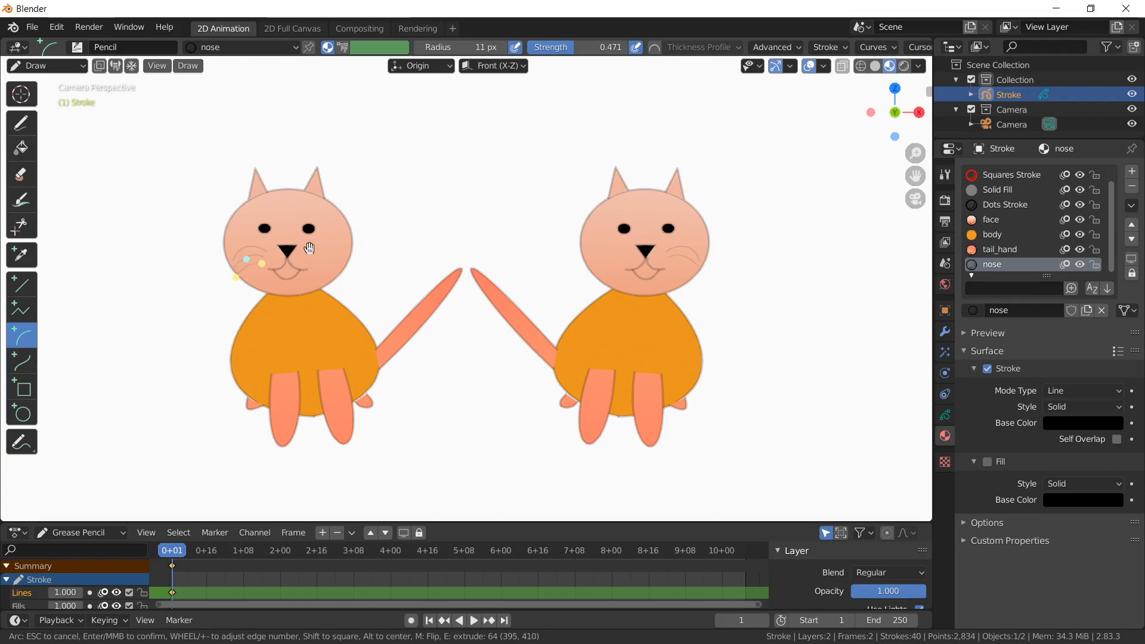
key(Return)
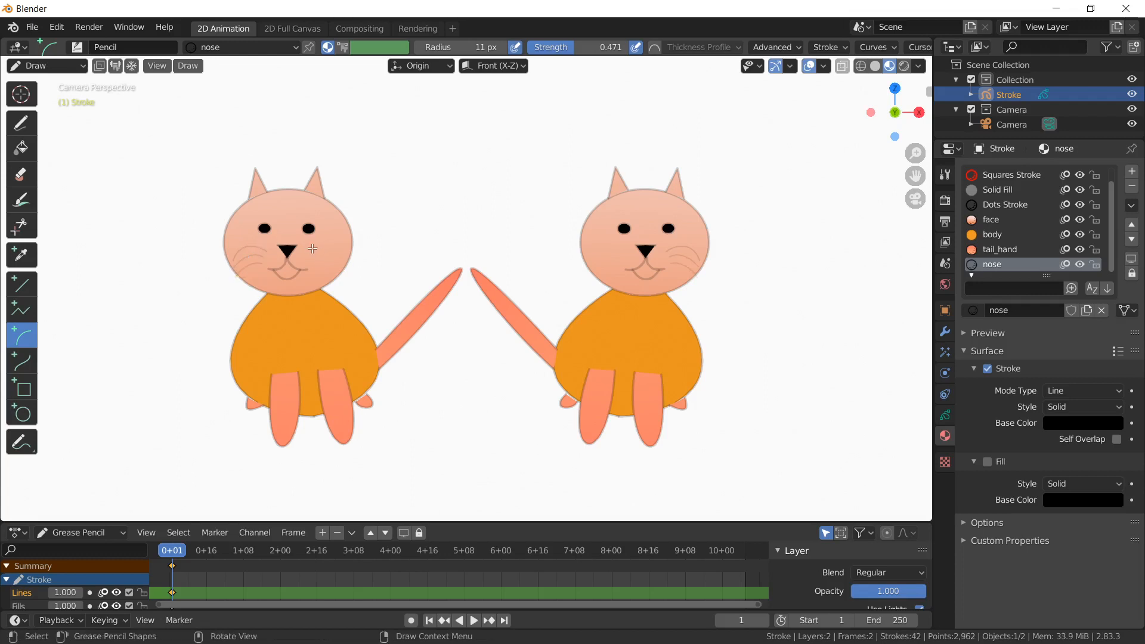
Draw three matching whisker arcs to the right of the nose, curving outward toward the right cheek
mouse_move(312, 251)
mouse_down()
mouse_move(356, 245)
mouse_move(345, 250)
mouse_up()
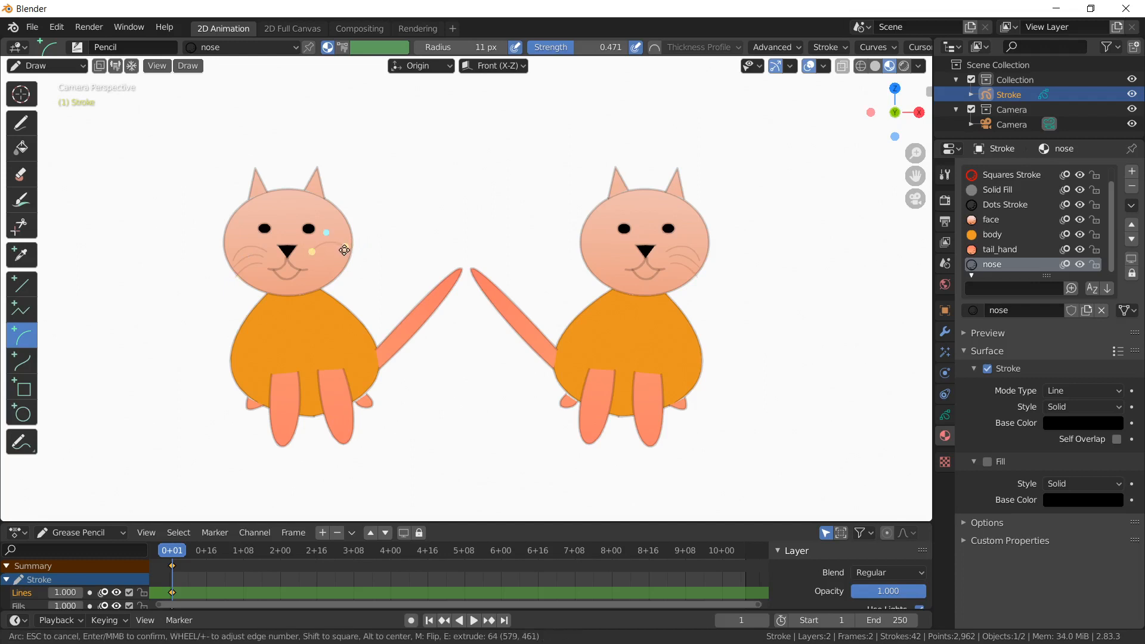
key(Return)
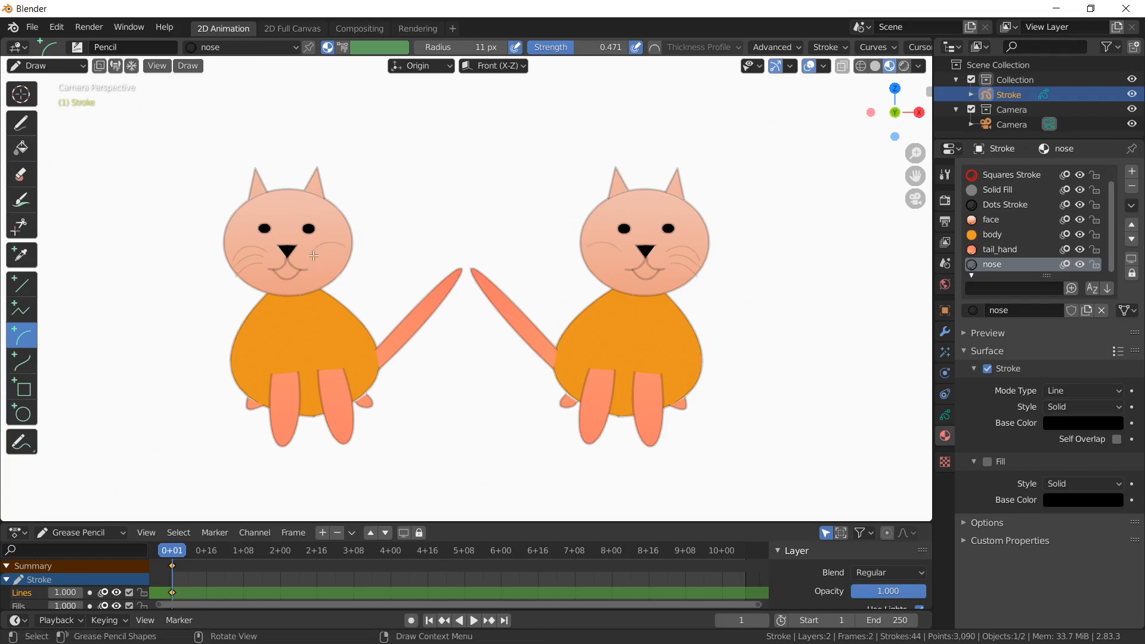
drag(311, 260, 342, 255)
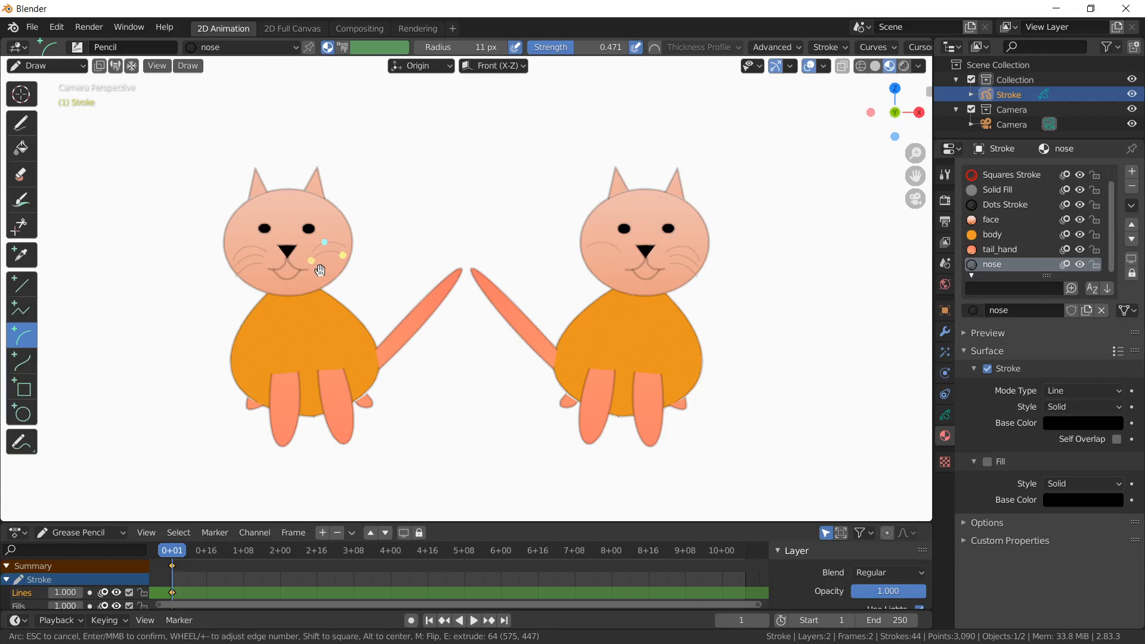
key(Return)
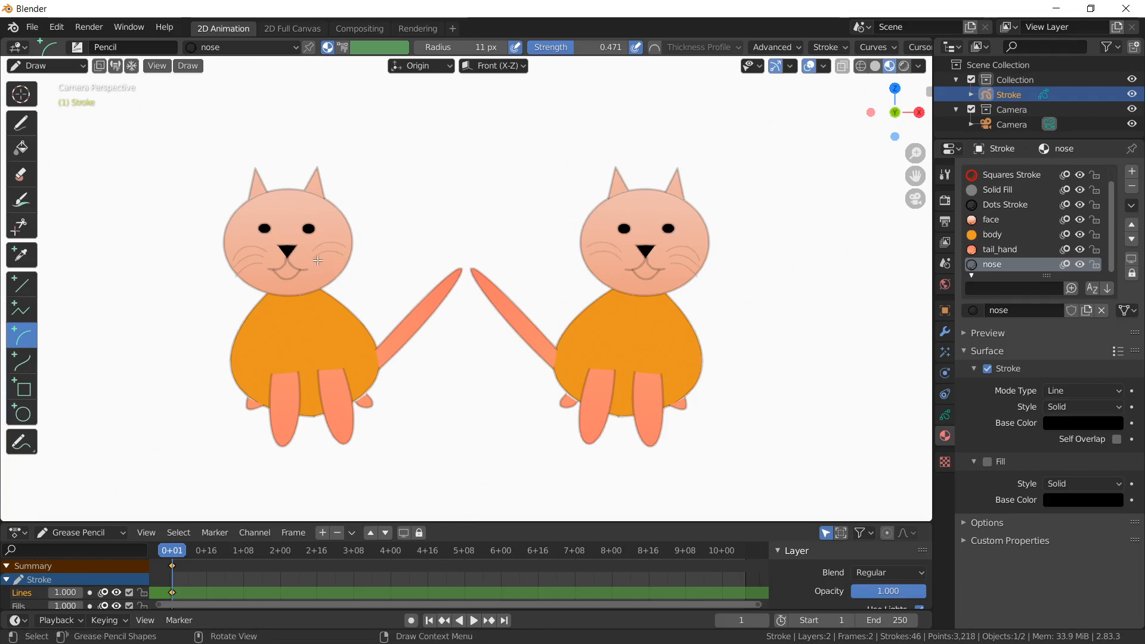
drag(315, 263, 340, 257)
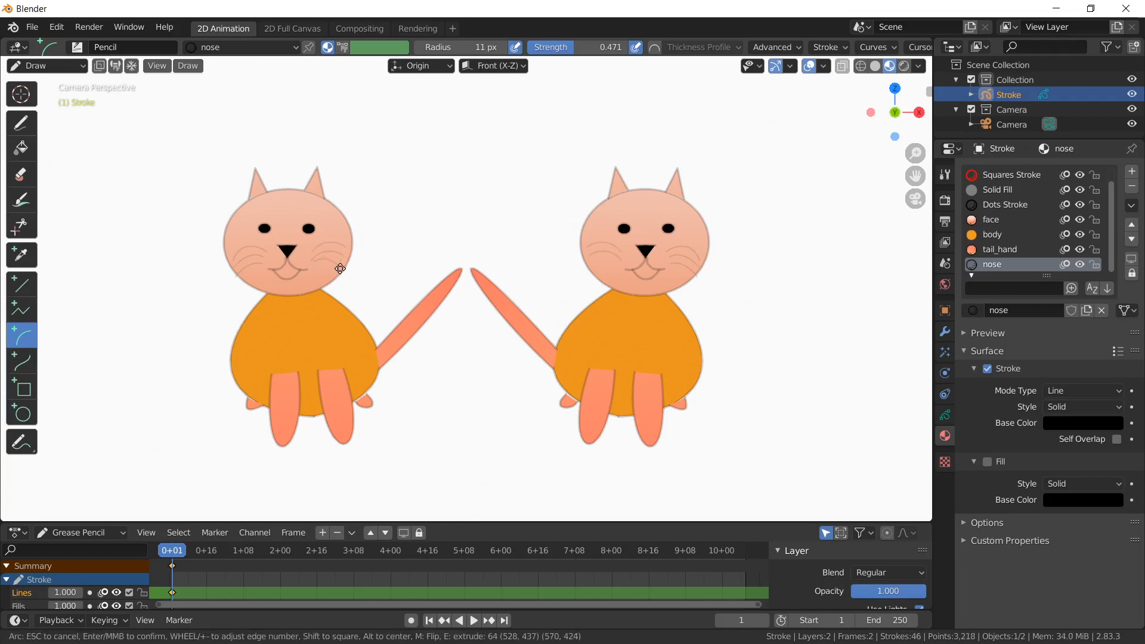
key(Return)
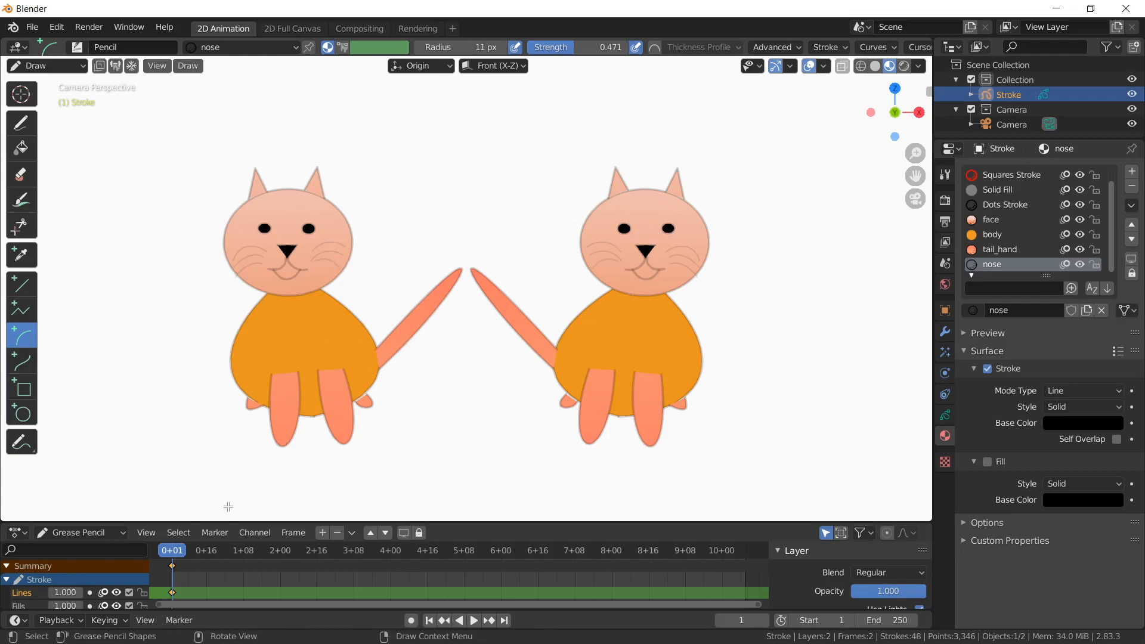
Move to frame 15 of the animation and switch the Grease Pencil drawing to Edit Mode
click(205, 553)
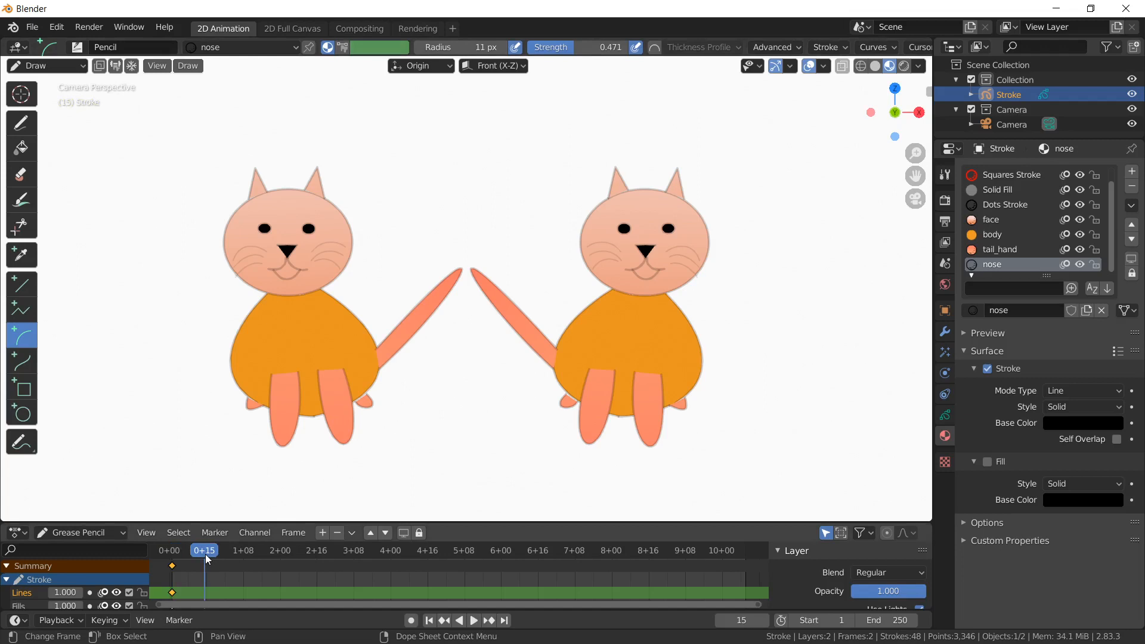
right_click(206, 553)
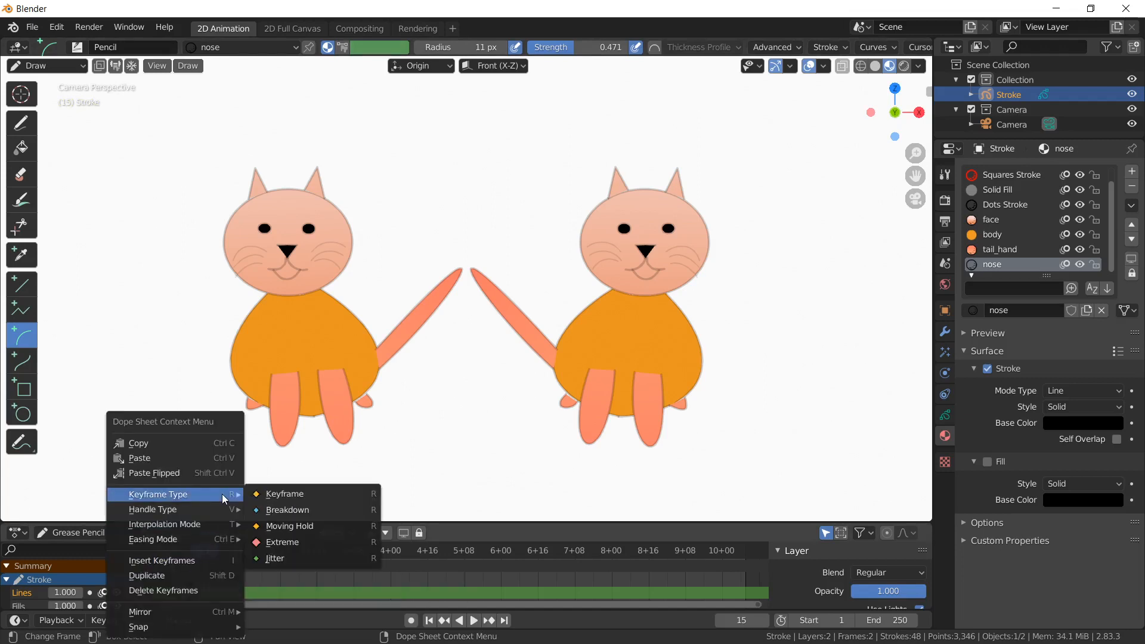
click(33, 66)
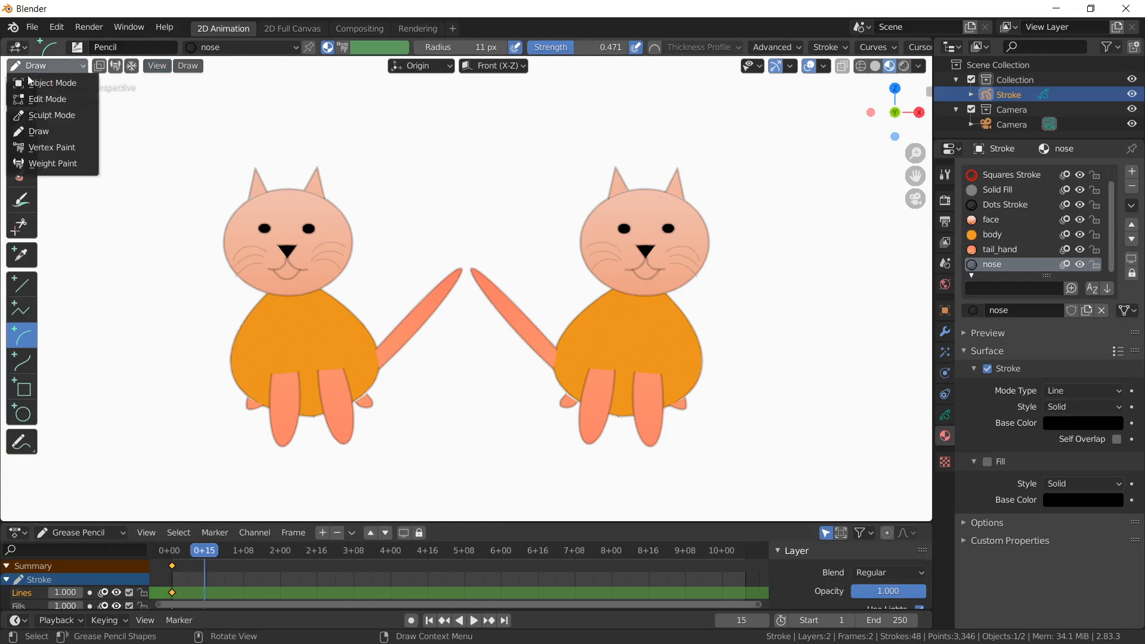
click(52, 98)
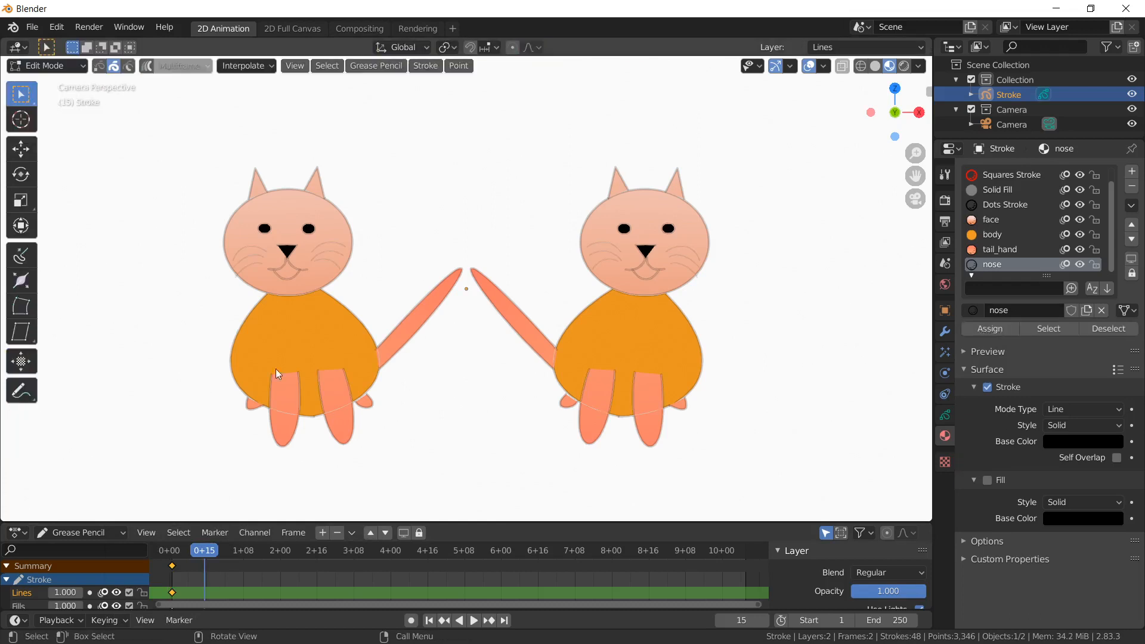
Set the keyframe type to Keyframe and, at frame 15, raise both of the cat's hands over the body with the Bend tool
right_click(206, 551)
click(304, 498)
click(21, 307)
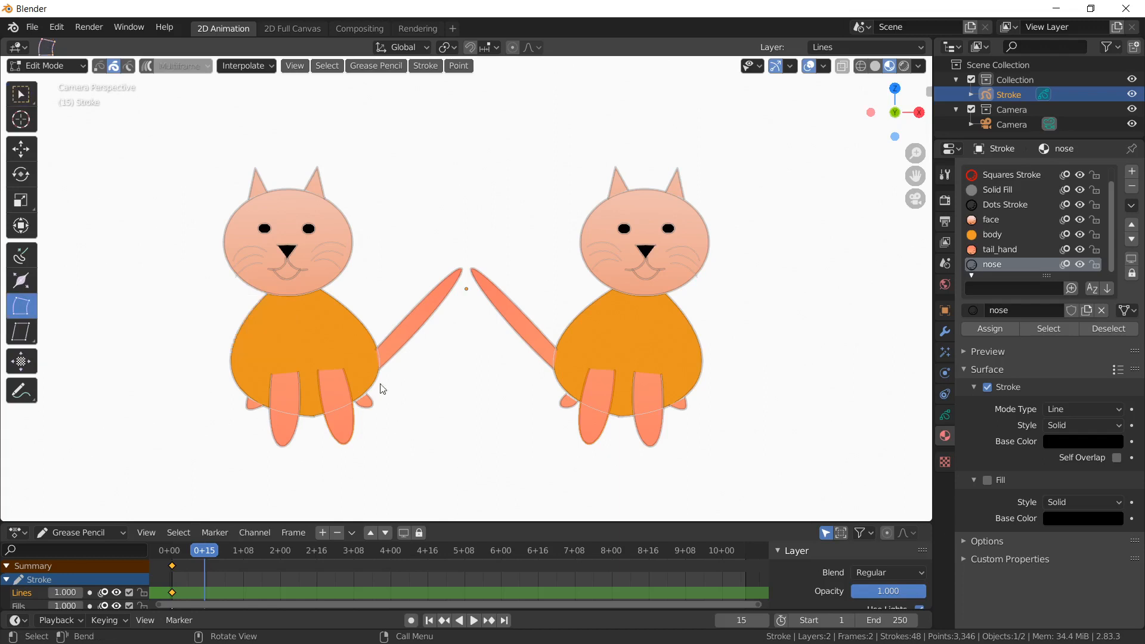
drag(409, 365, 401, 340)
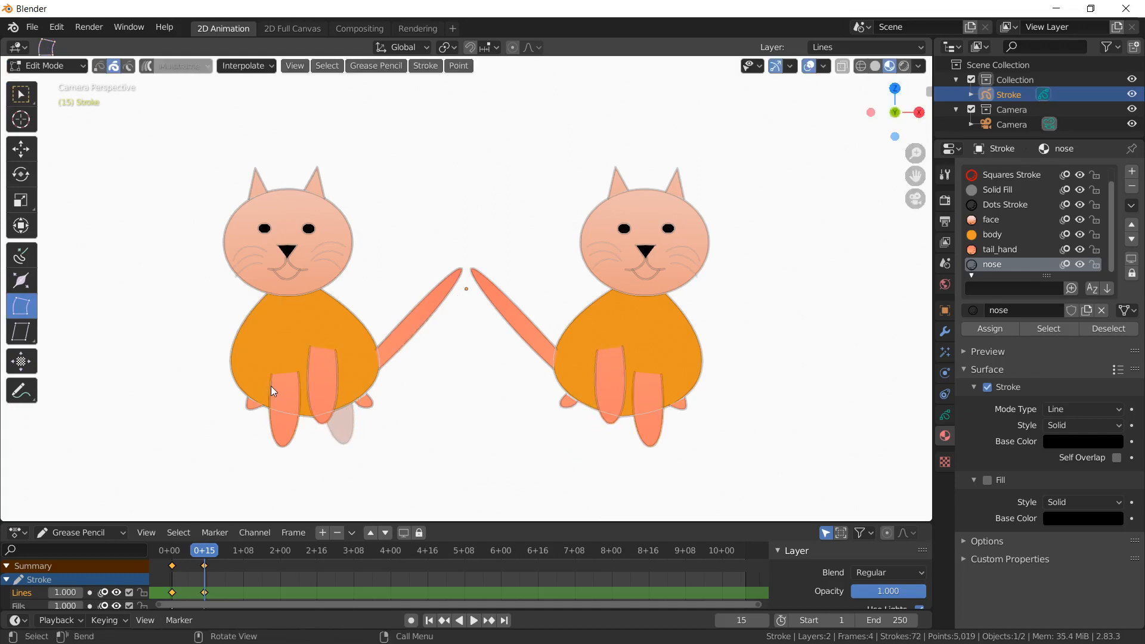
drag(283, 398, 283, 355)
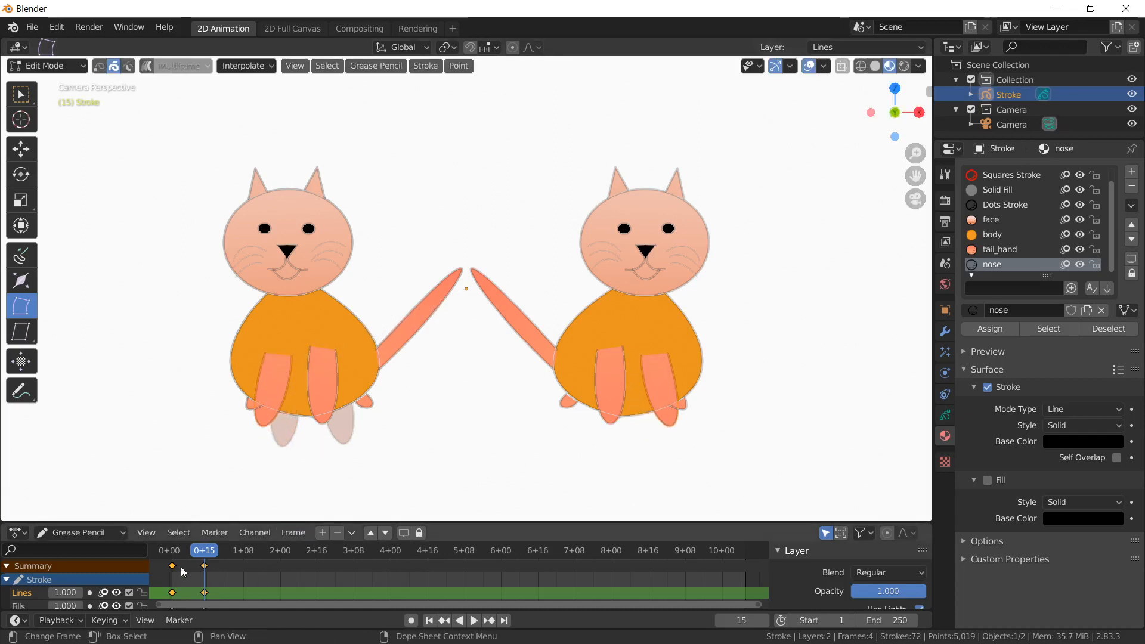
At frame 32, set the keyframe type to Keyframe and lower both hands below the body's edge with the Bend tool
click(243, 564)
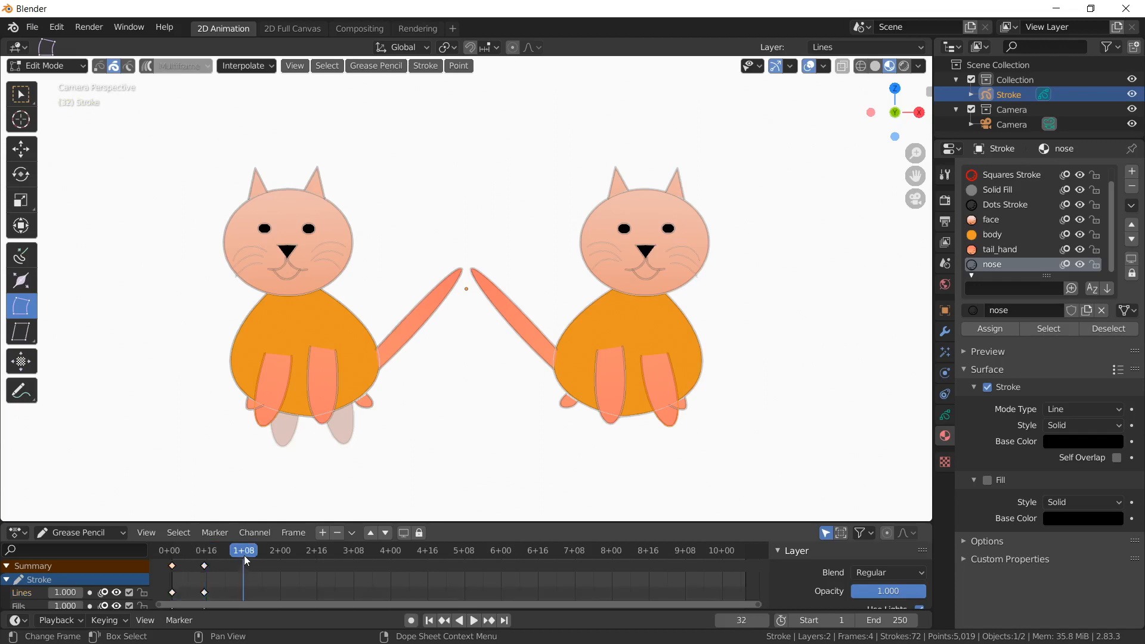
right_click(245, 555)
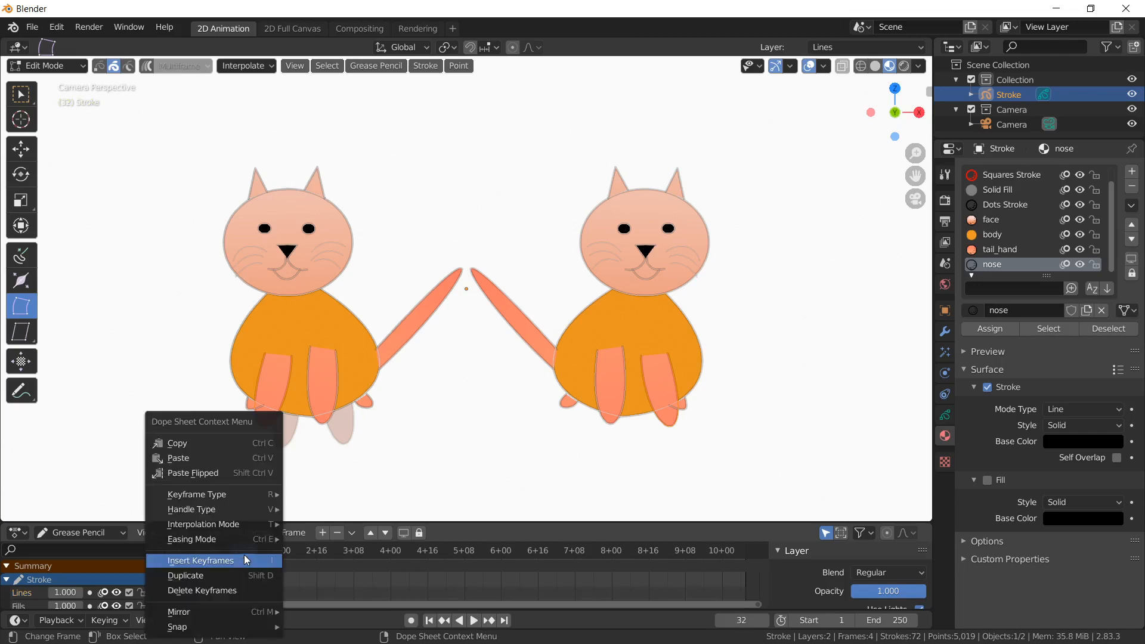
mouse_move(230, 500)
click(345, 491)
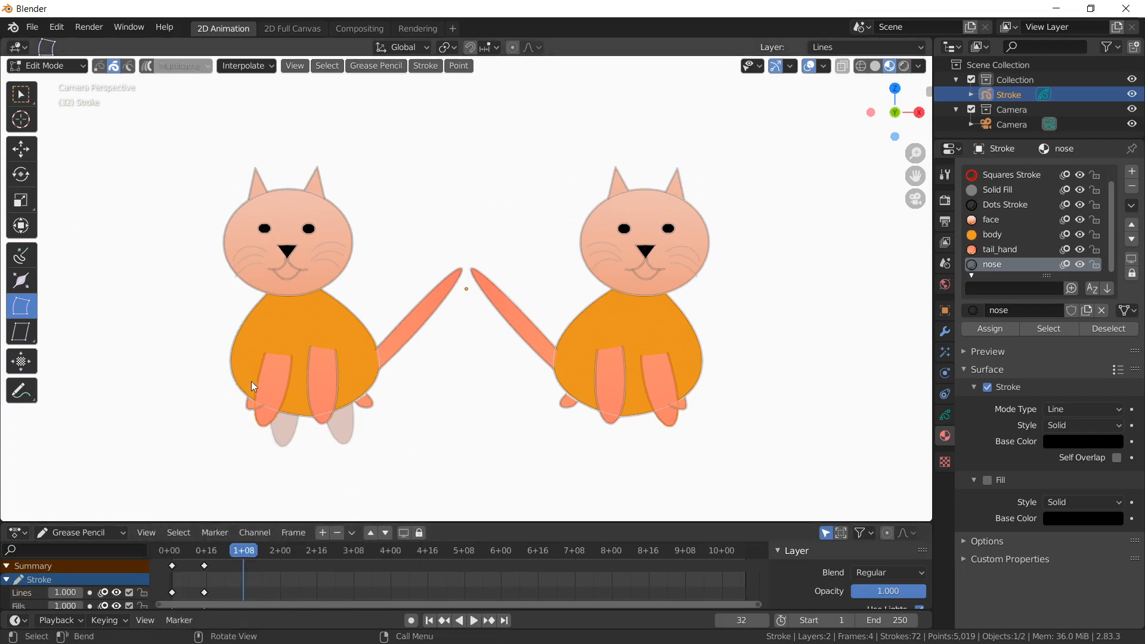
drag(271, 384, 289, 452)
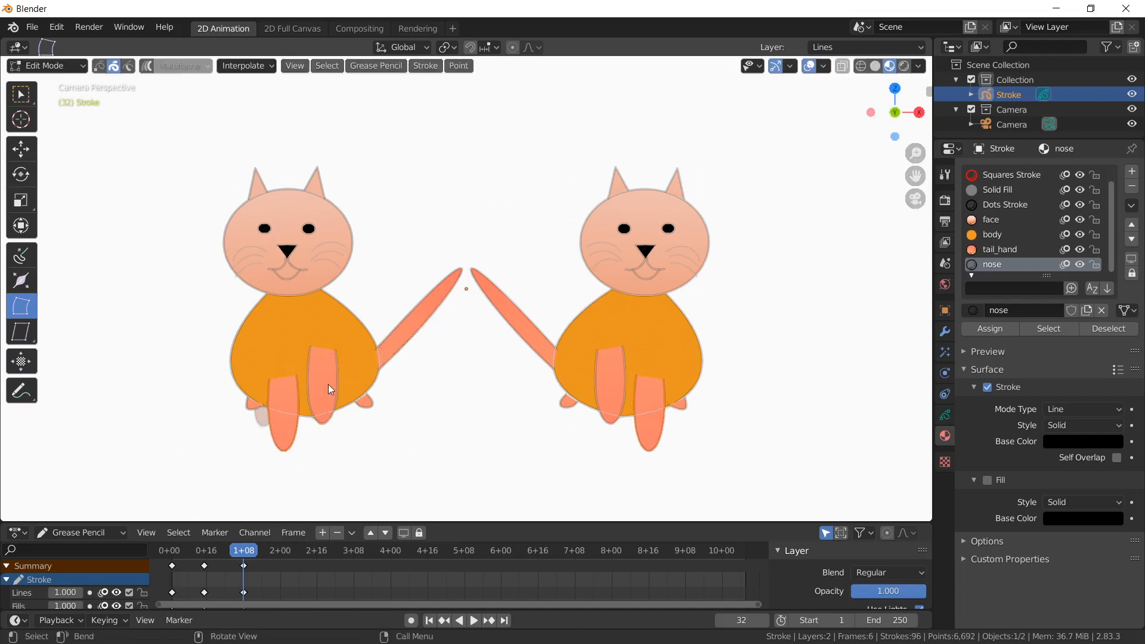
mouse_move(331, 389)
mouse_down()
mouse_move(322, 401)
mouse_move(322, 377)
mouse_up()
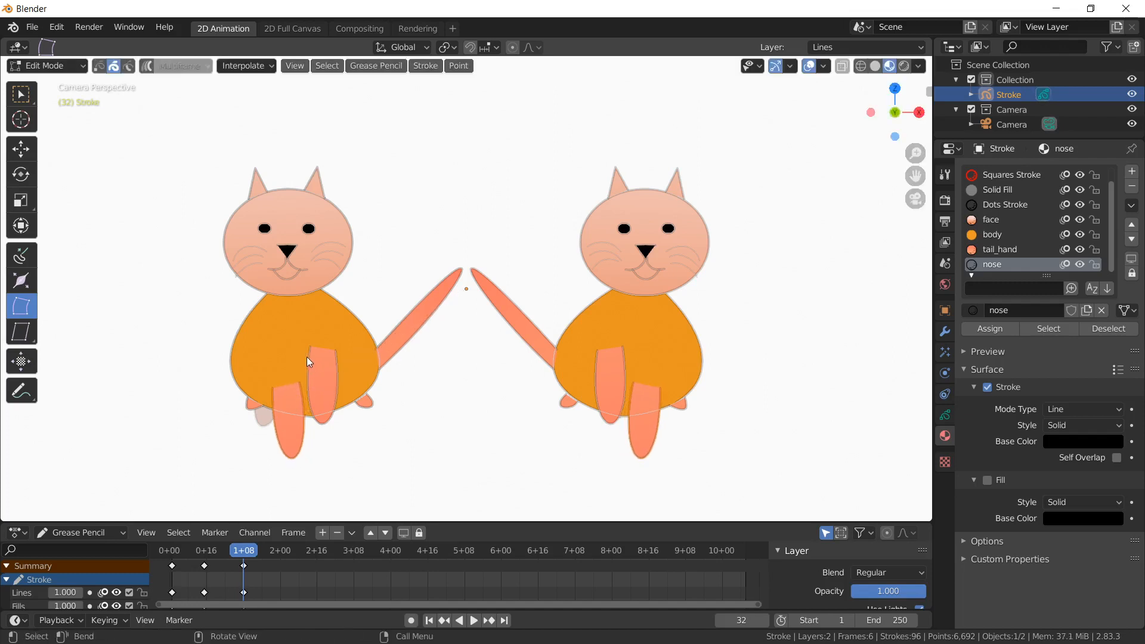
drag(314, 359, 344, 444)
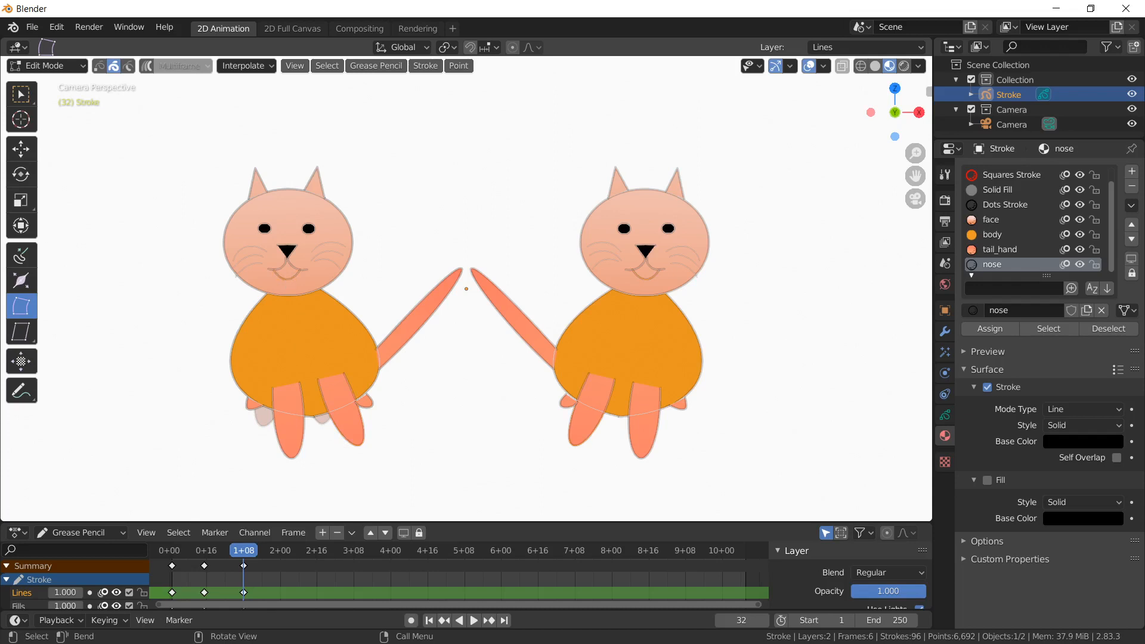
drag(466, 289, 289, 277)
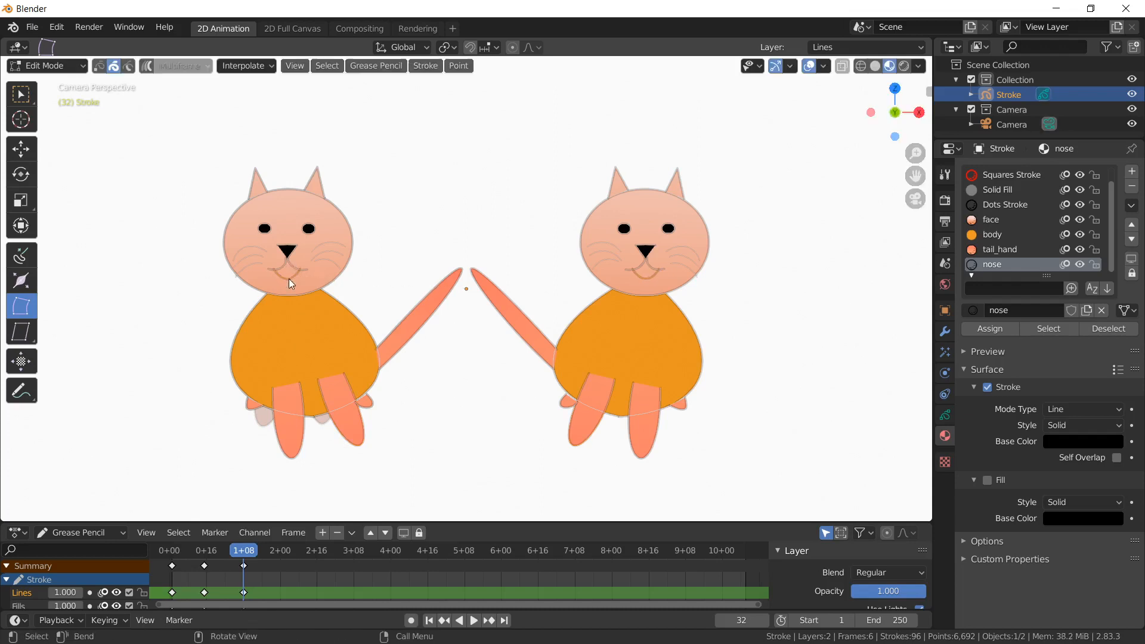
At frame 32, slant the outline of the cat's head slightly with the Shear tool
click(28, 335)
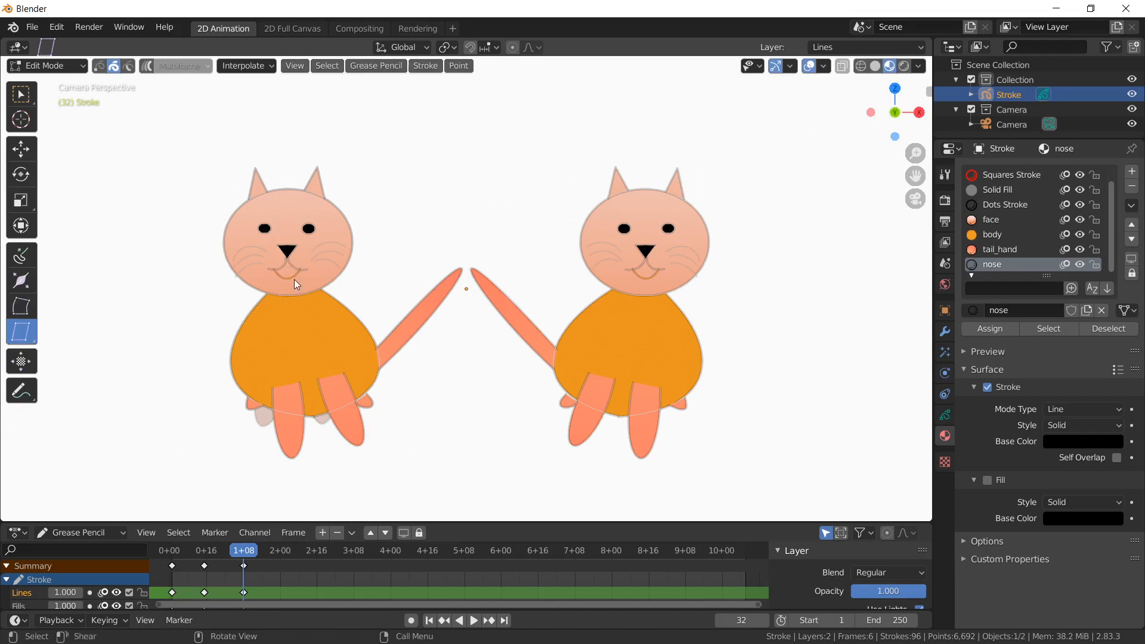
drag(296, 276, 254, 301)
mouse_move(337, 222)
mouse_down()
mouse_move(391, 242)
mouse_move(357, 313)
mouse_move(398, 264)
mouse_move(358, 324)
mouse_move(288, 336)
mouse_up()
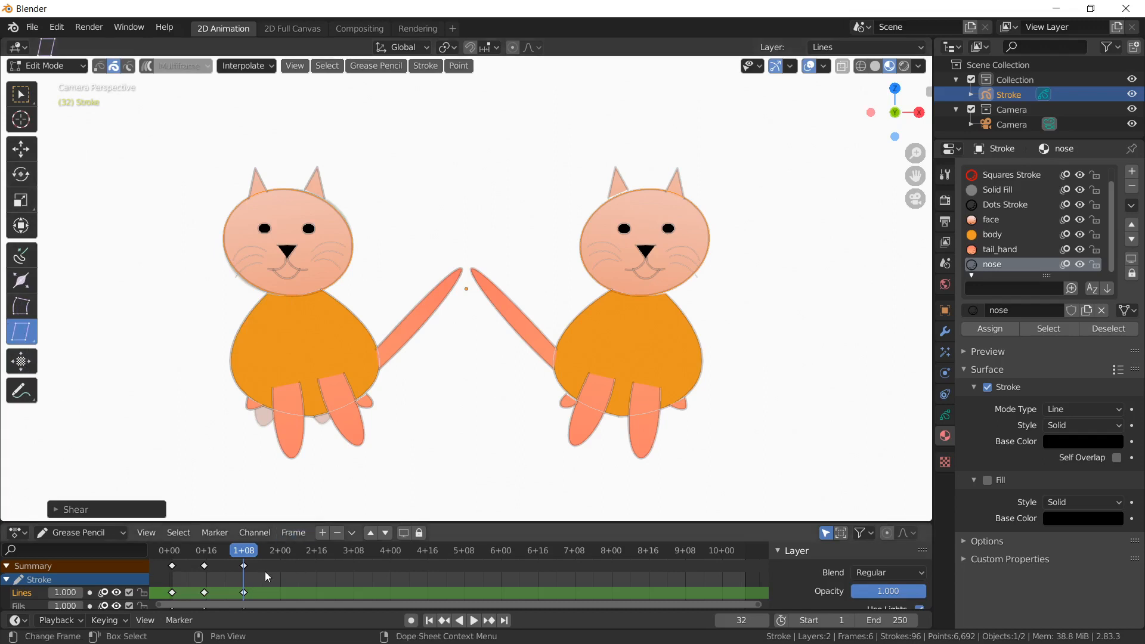
At frame 49, set the keyframe type to Keyframe and slant the left cat's left-hand paw inward with the Shear tool
click(282, 553)
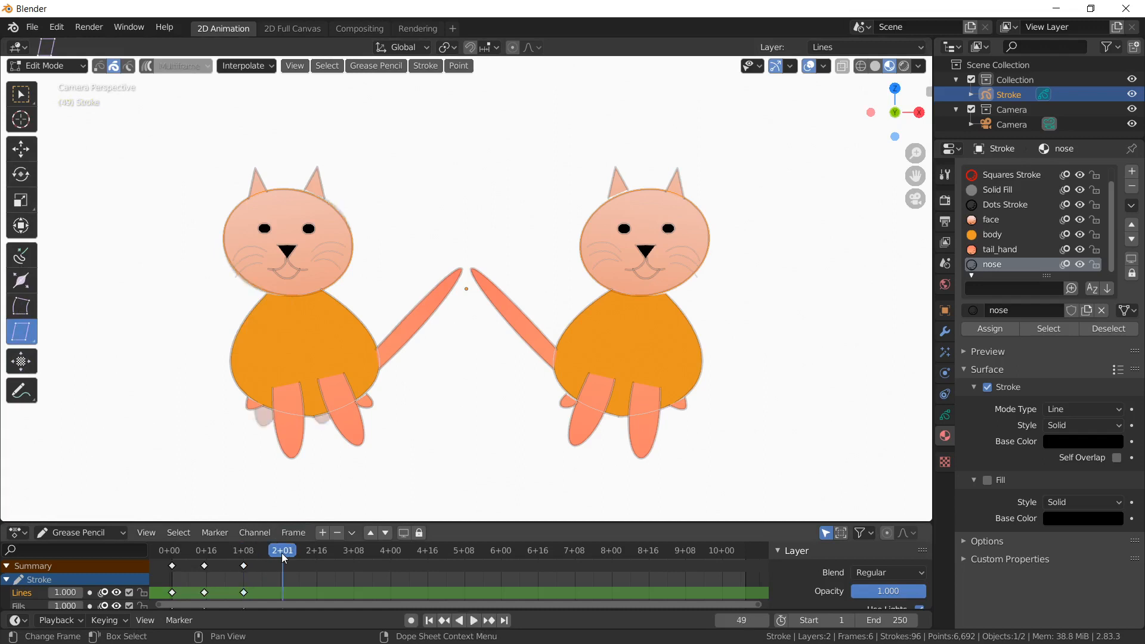
right_click(282, 553)
mouse_move(303, 496)
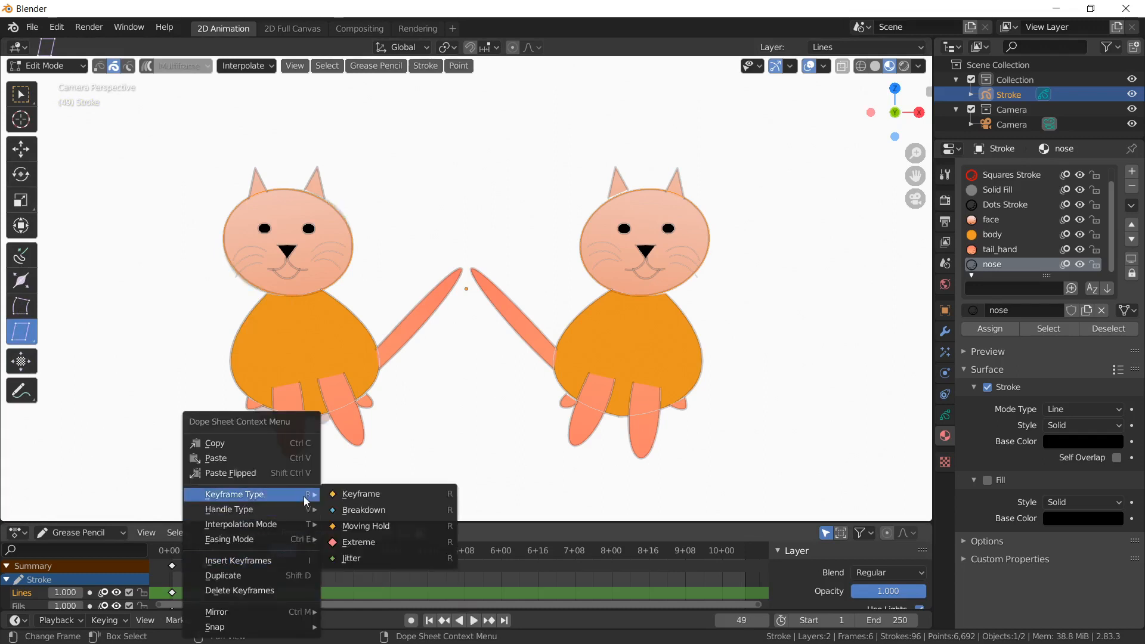
click(370, 496)
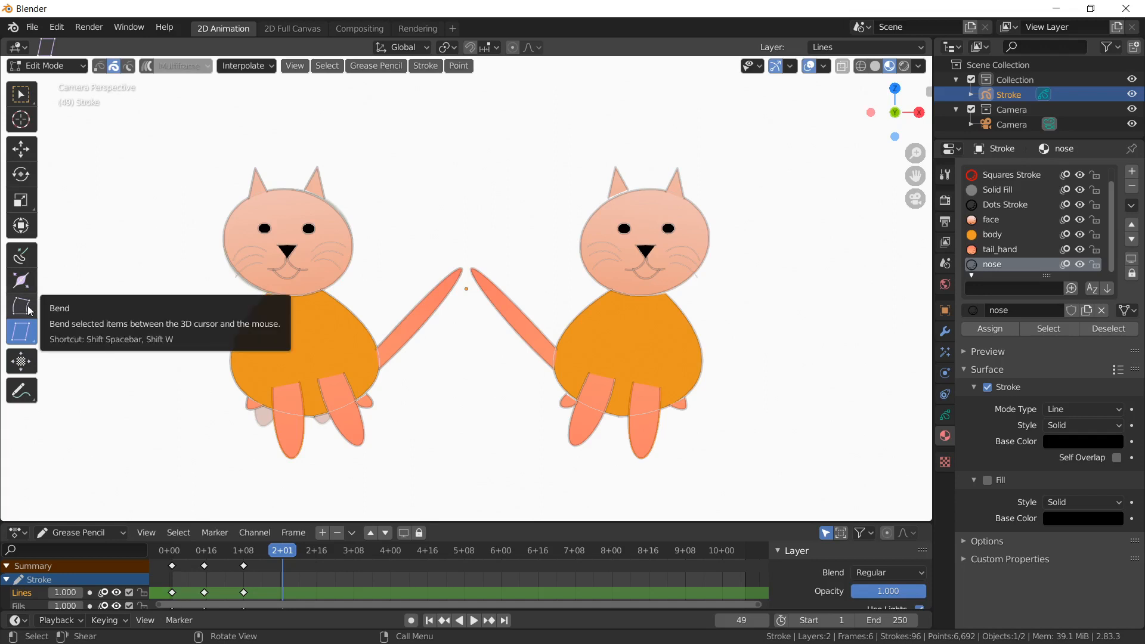
drag(426, 365, 329, 404)
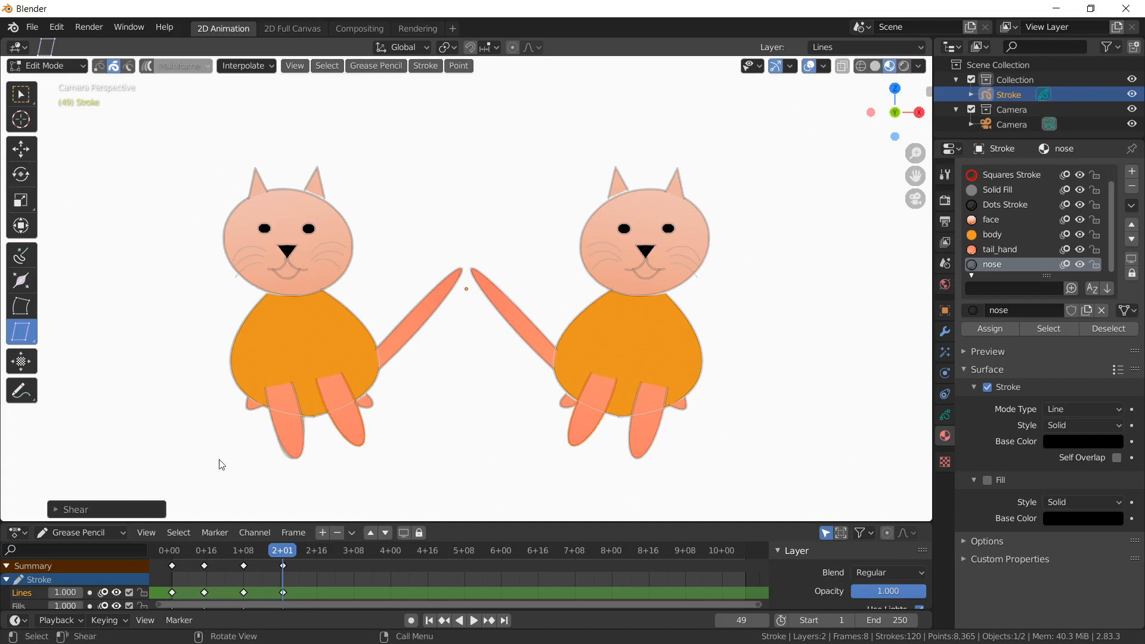
At frame 62, set the keyframe type to Keyframe and raise both of the cat's hands slightly with the Bend tool
click(312, 546)
right_click(314, 550)
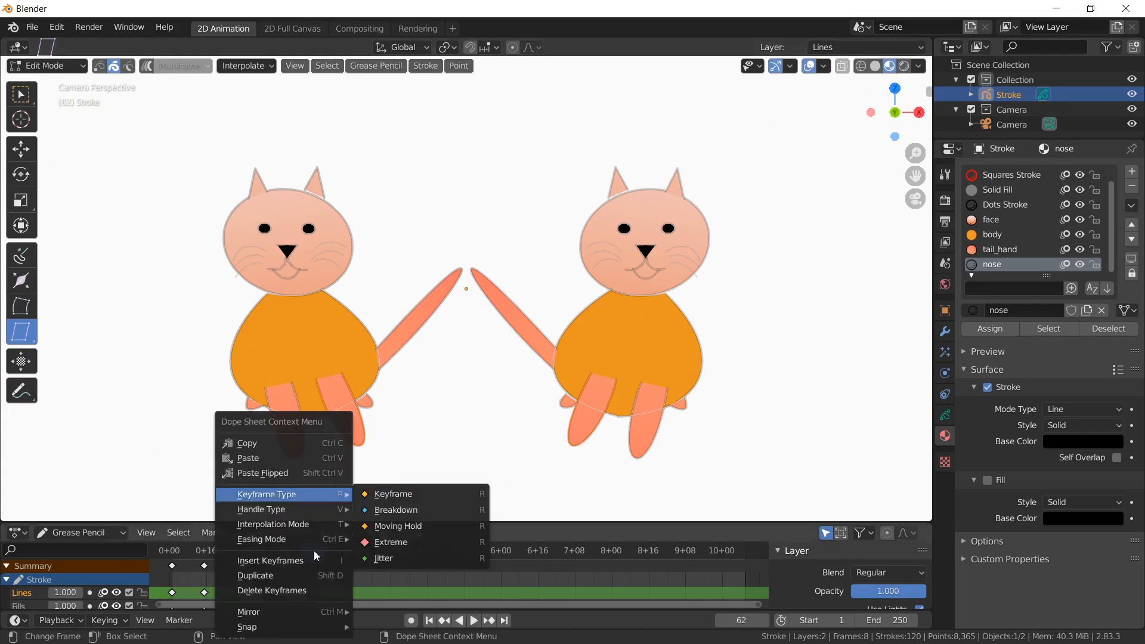
click(384, 494)
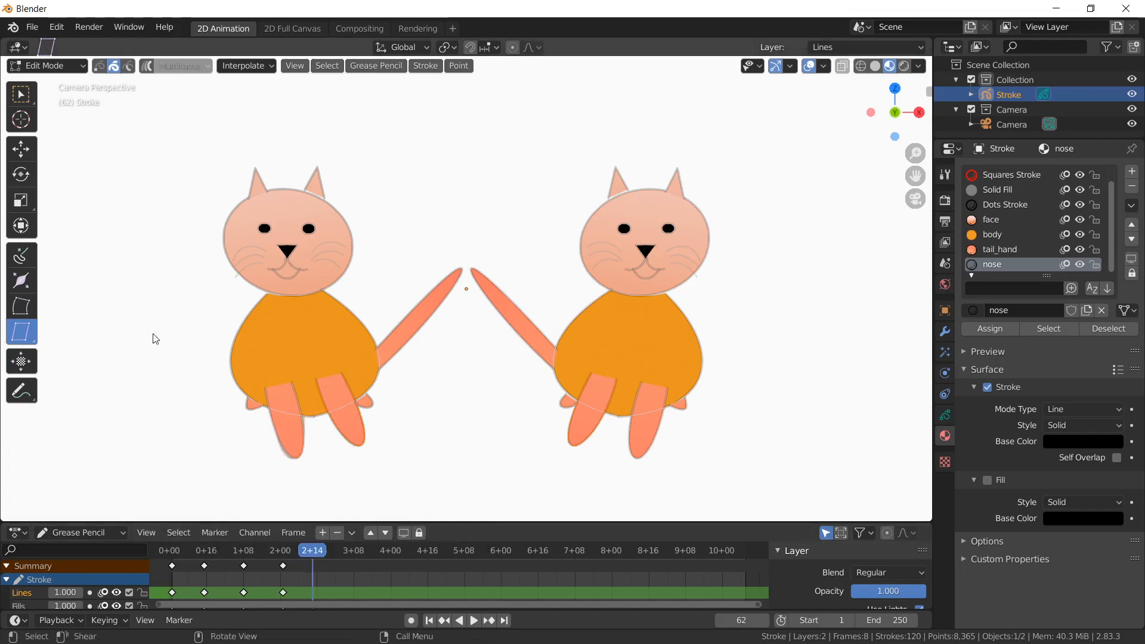
click(25, 306)
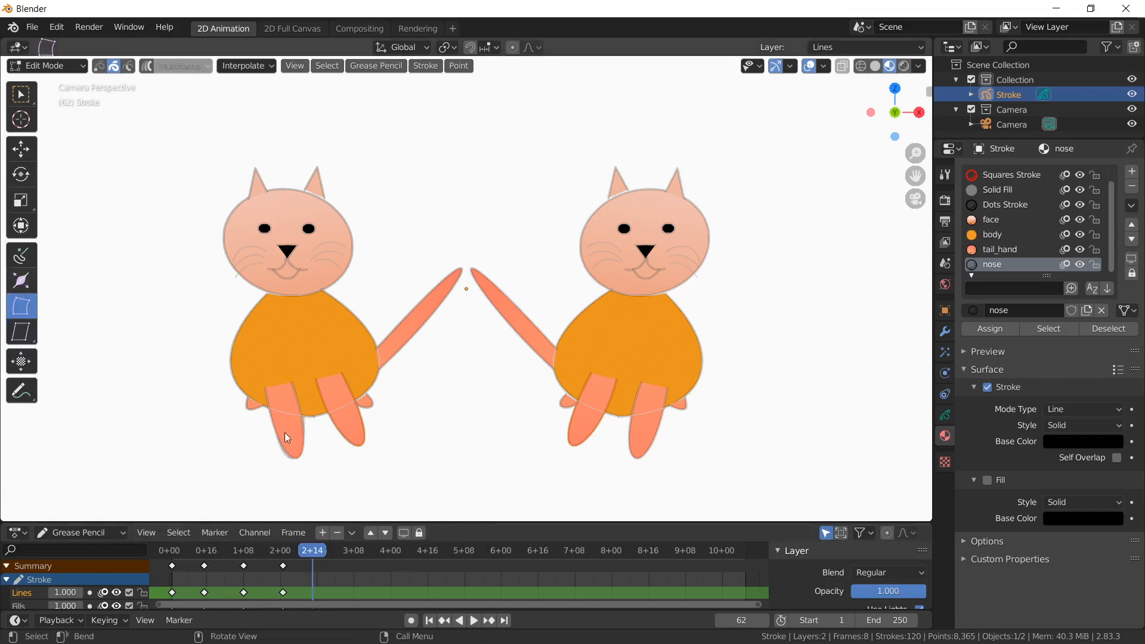
mouse_move(296, 431)
mouse_down()
mouse_move(278, 435)
mouse_move(312, 429)
mouse_move(261, 430)
mouse_move(332, 440)
mouse_up()
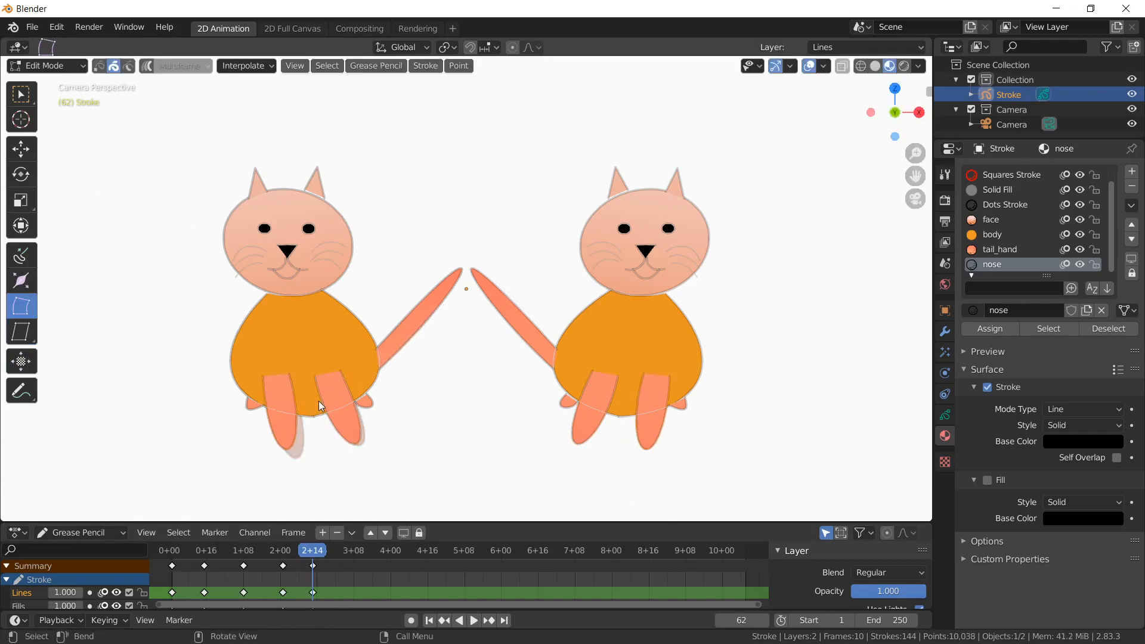
drag(319, 401, 314, 393)
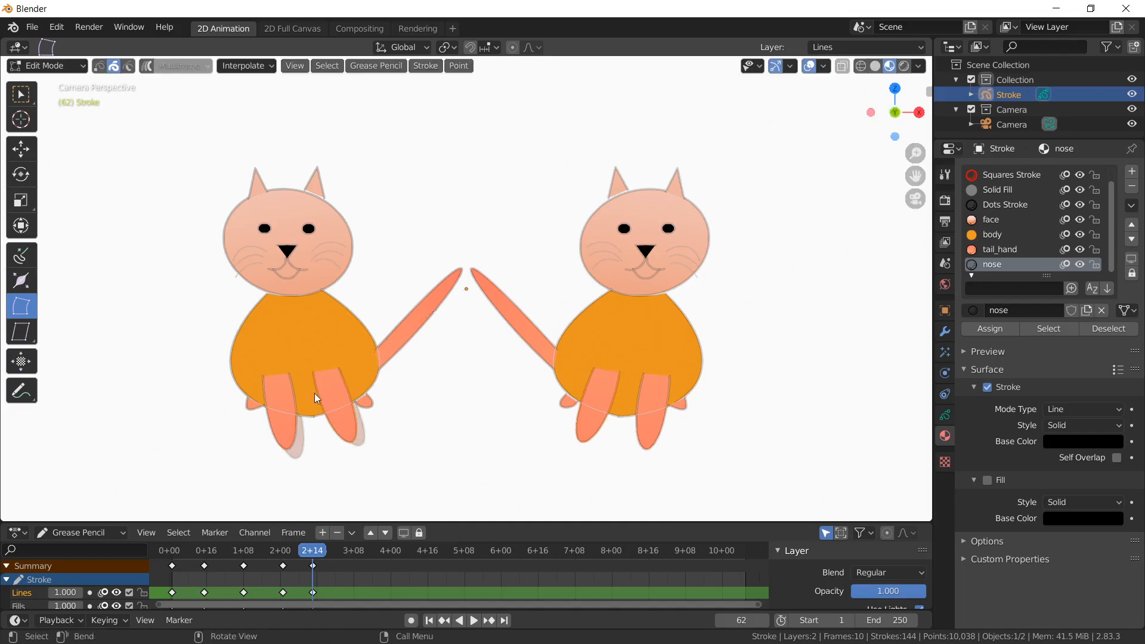
Generate linear in-between frames with a stroke interpolation sequence at frame 13 and again at frame 29
click(199, 564)
click(200, 564)
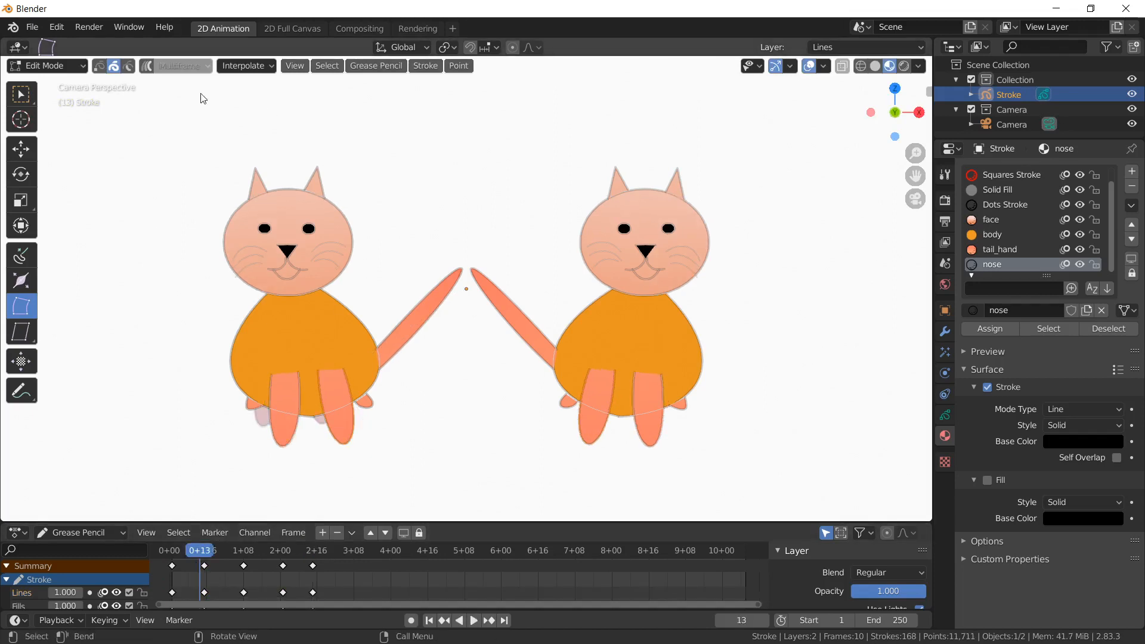
click(237, 65)
click(242, 128)
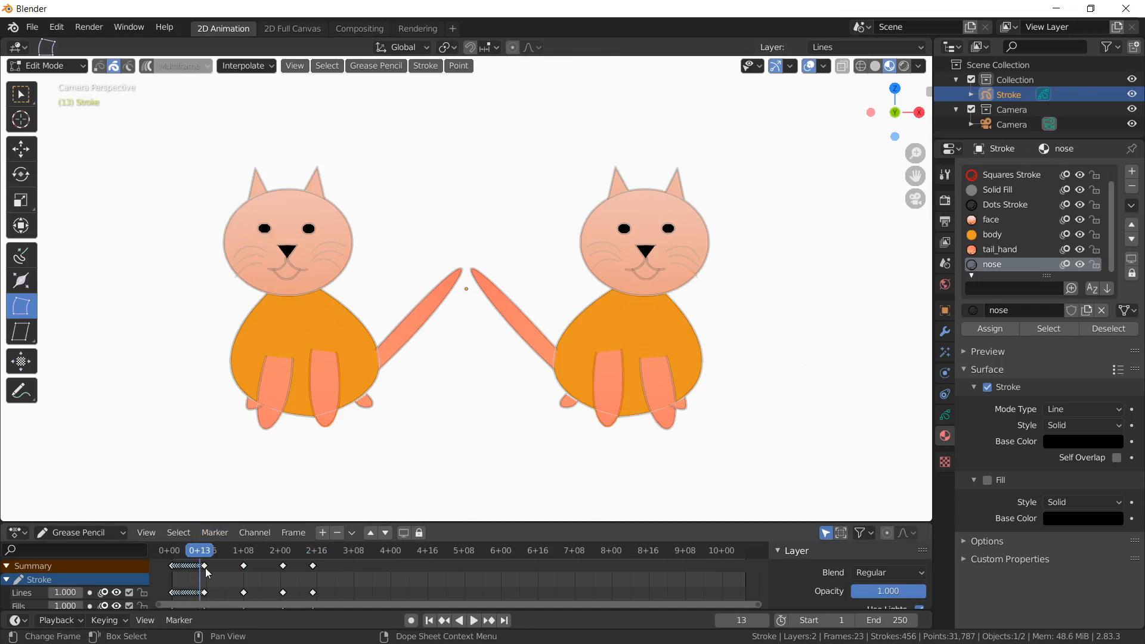
click(247, 551)
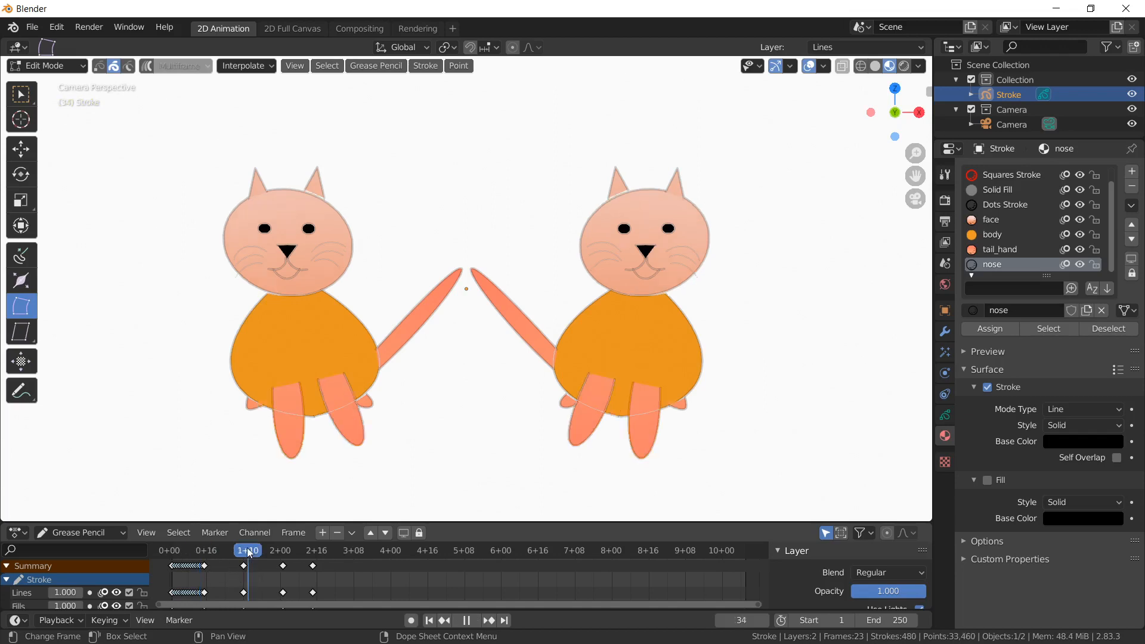
click(237, 550)
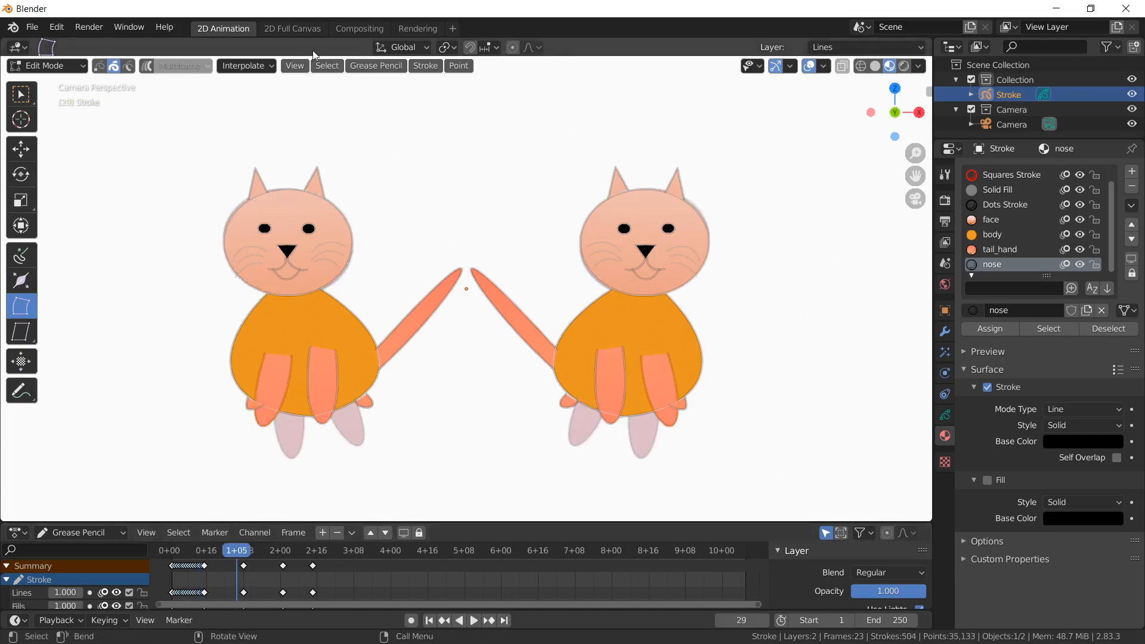
click(244, 66)
click(263, 123)
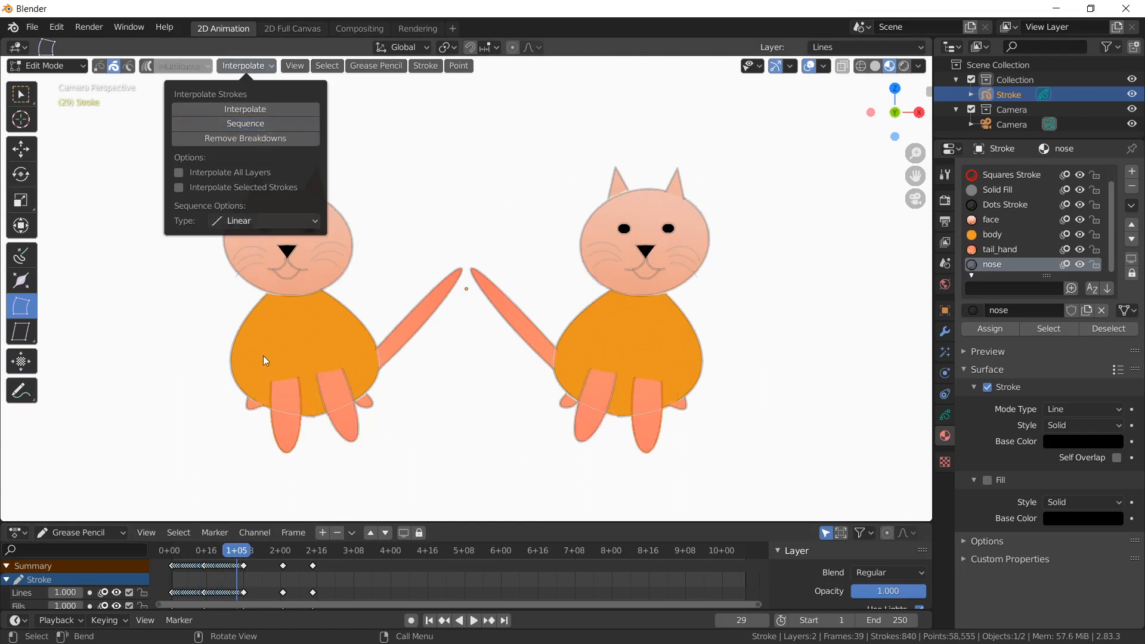
Fill the last two keyframe gaps with linear in-between strokes by interpolating a sequence at frames 46 and 60
click(275, 551)
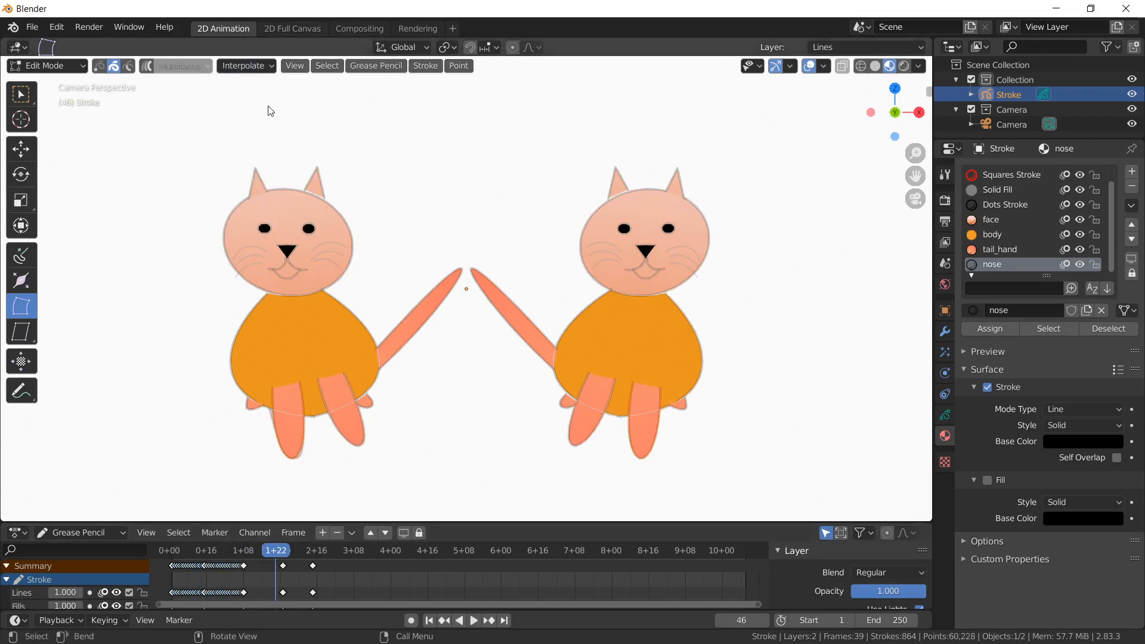
click(266, 69)
click(263, 124)
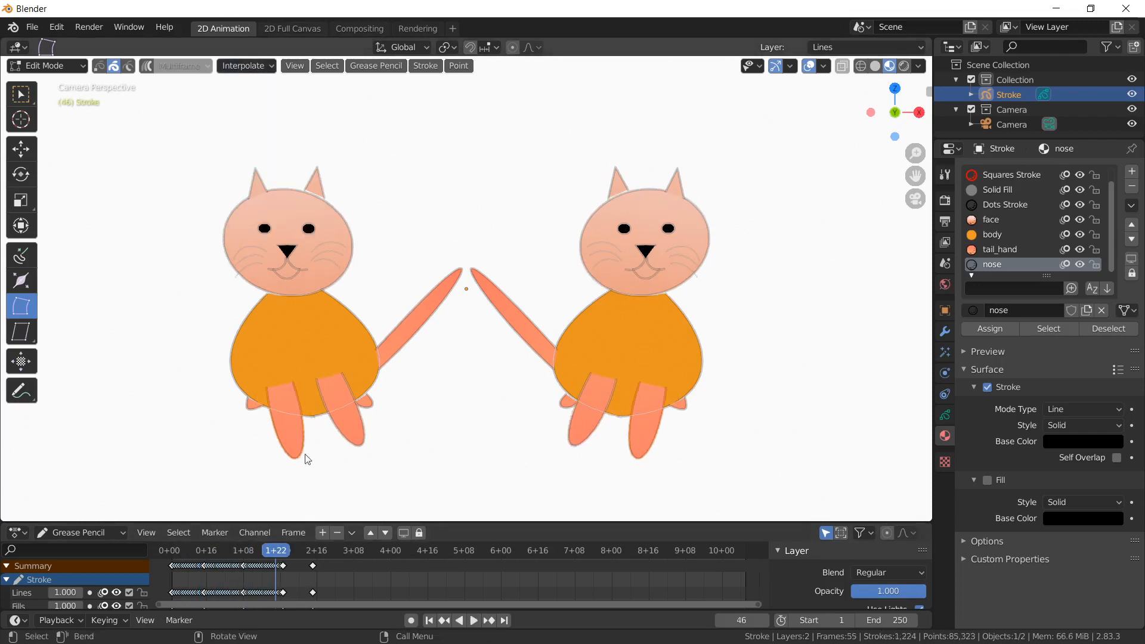
click(306, 558)
click(245, 66)
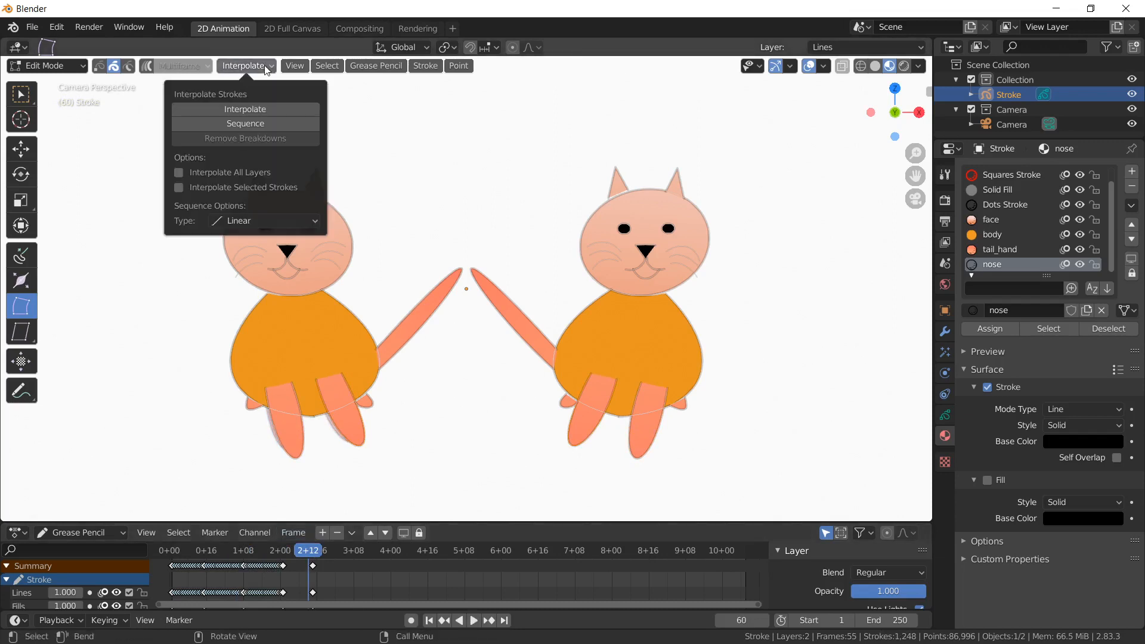
click(257, 123)
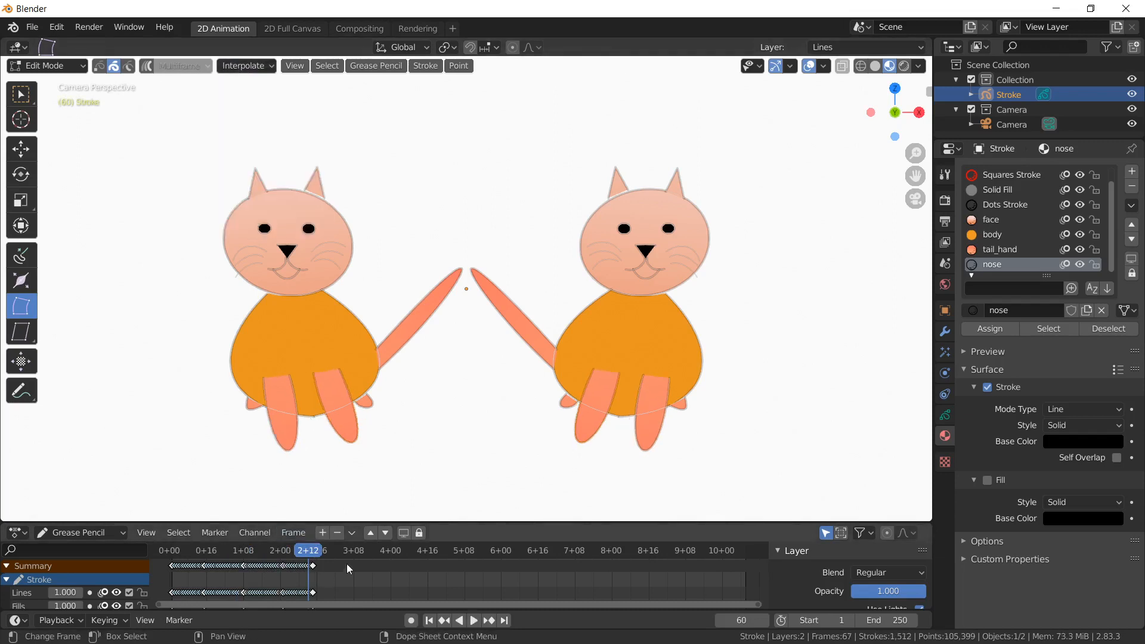
Return to frame 0 and review the interpolated hand movement by playing the animation forward and in reverse
drag(291, 552, 163, 545)
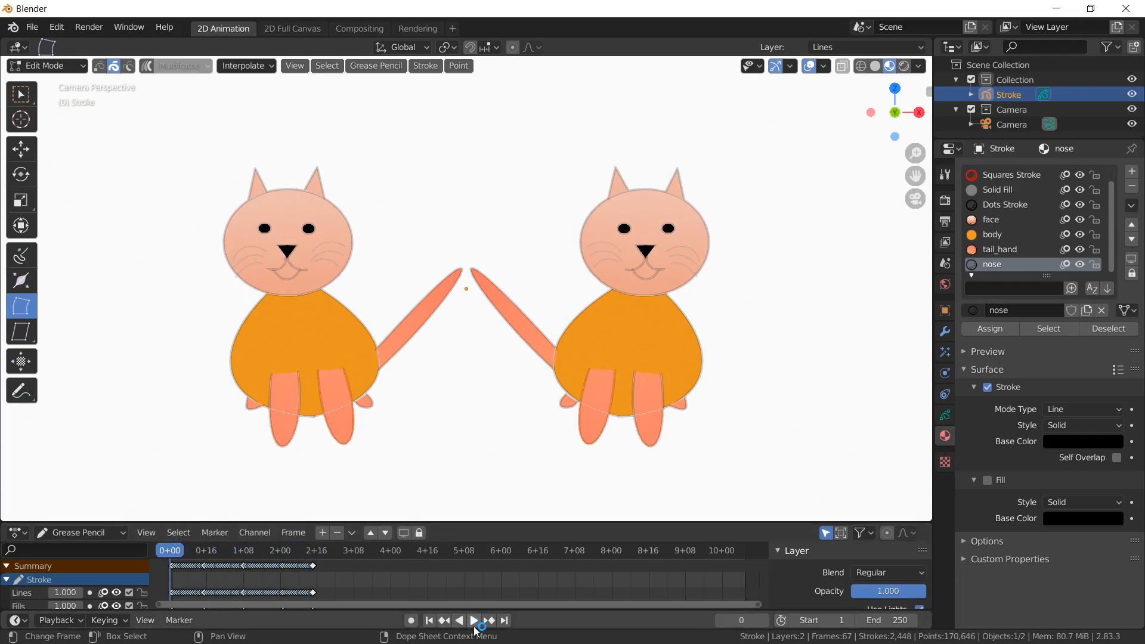
click(474, 623)
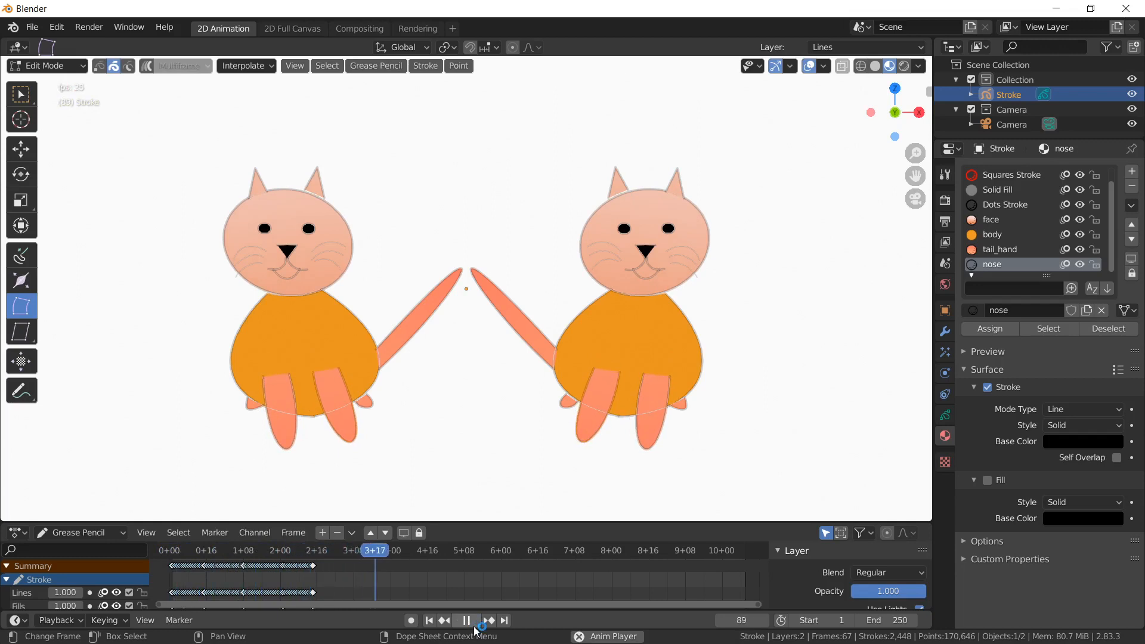
click(474, 625)
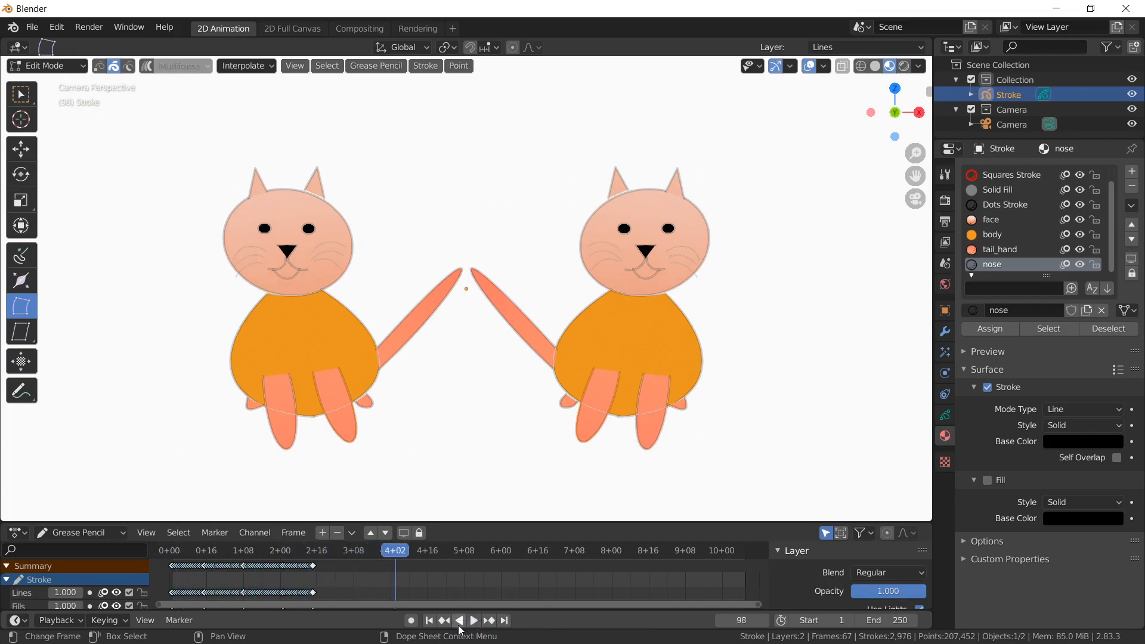
click(460, 623)
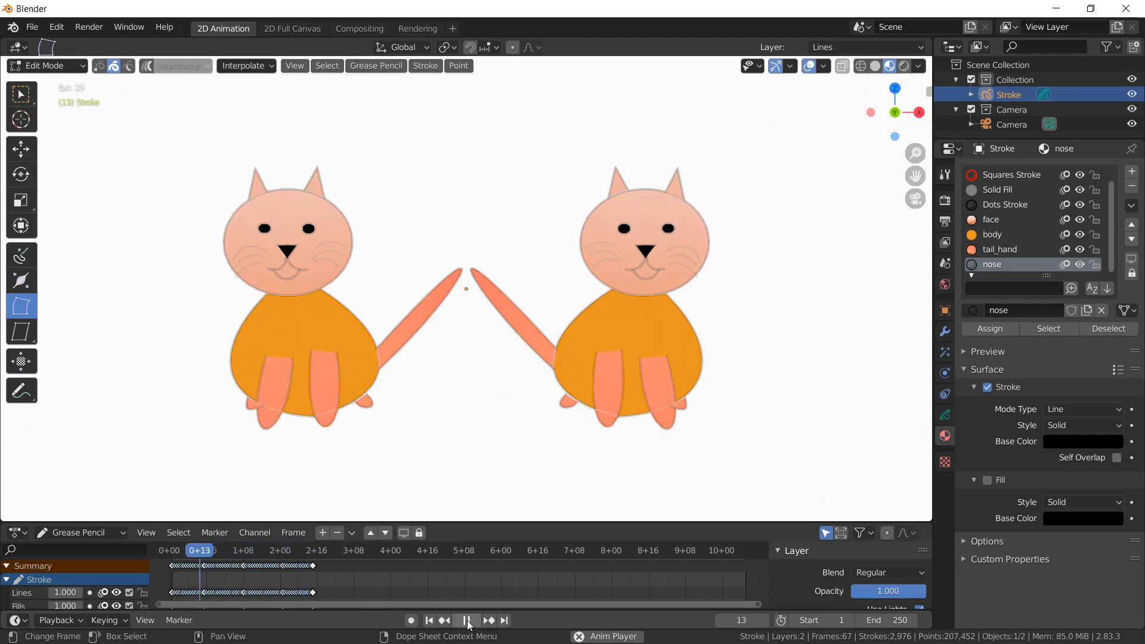
click(469, 622)
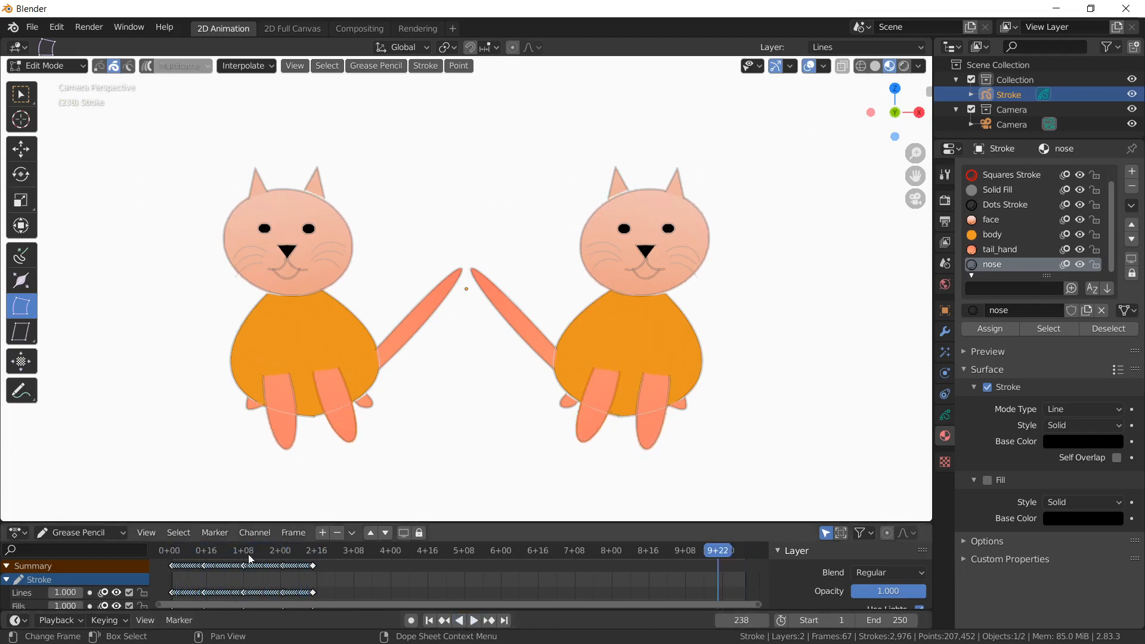